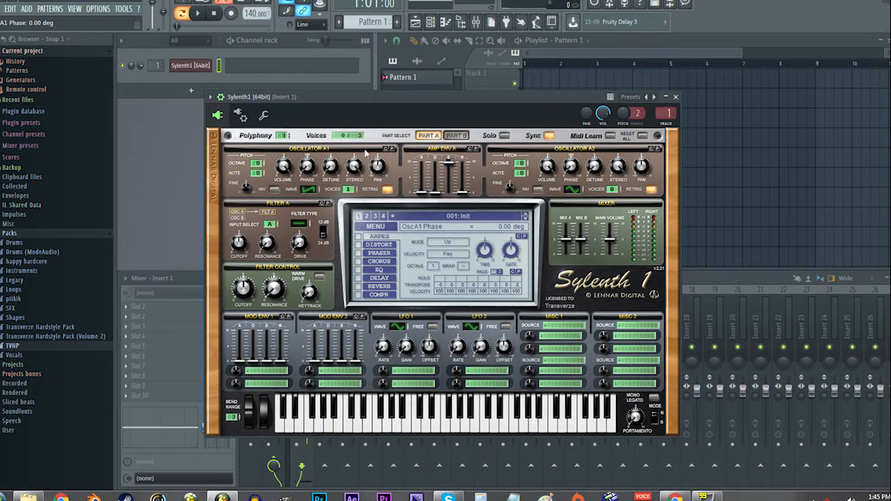
- Move the Sylenth1 window clear of the channel rack and open the Melodys folder in the TVHP pack
{"action": "left_click_drag", "start_coordinate": [355, 99], "coordinate": [434, 91]}
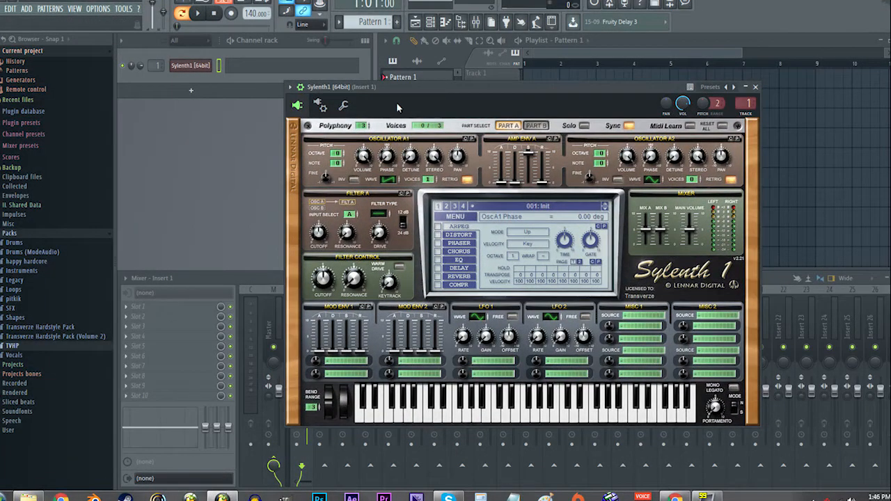
{"action": "left_click_drag", "start_coordinate": [375, 85], "coordinate": [466, 98]}
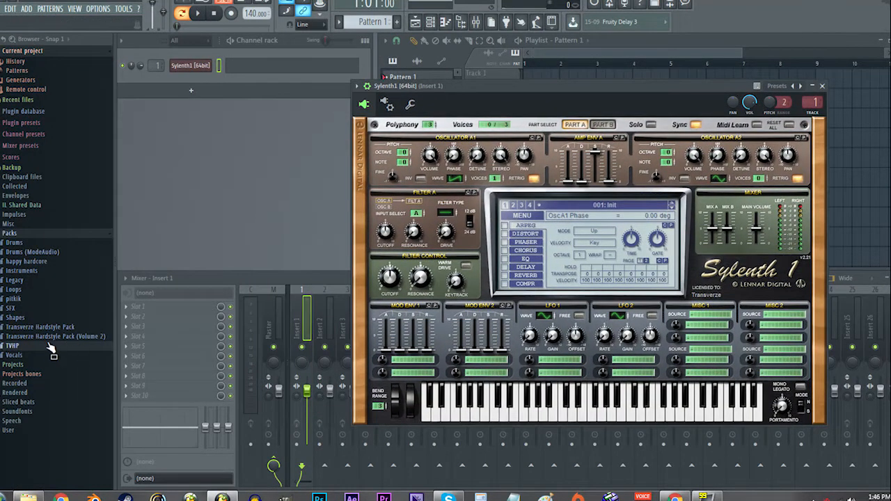
{"action": "left_click", "coordinate": [85, 352]}
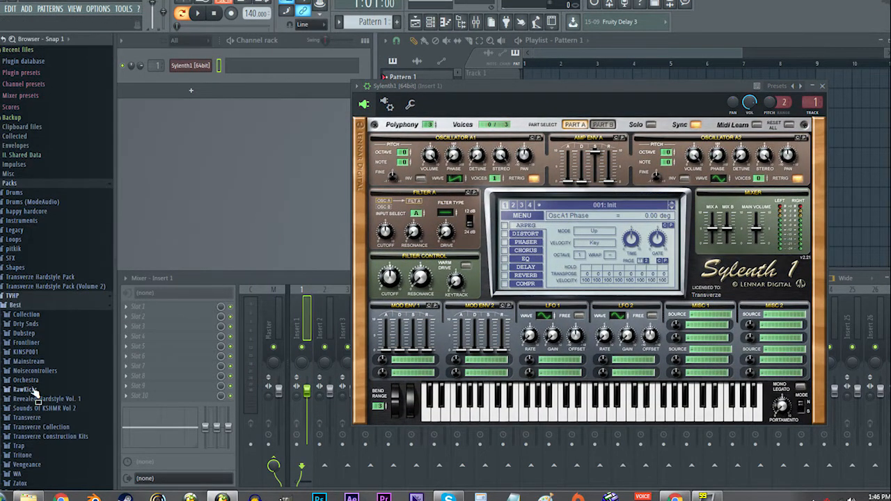
{"action": "scroll", "coordinate": [32, 405], "scroll_direction": "down", "scroll_amount": 3}
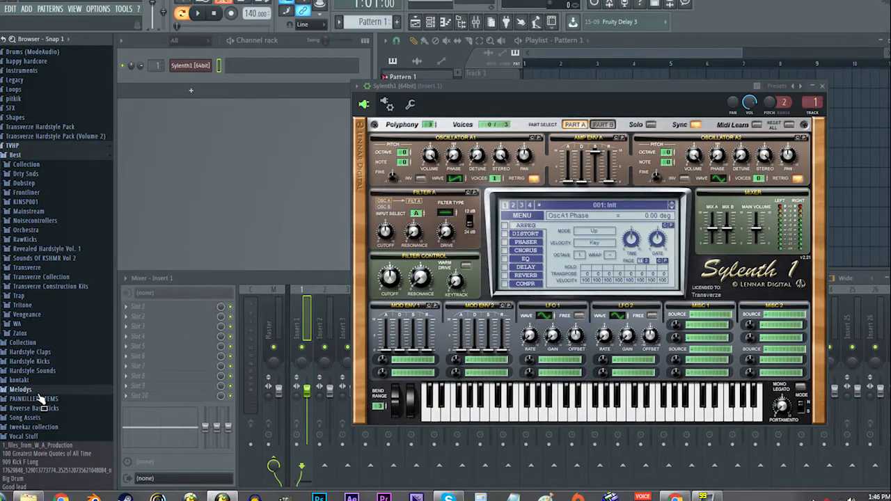
{"action": "left_click", "coordinate": [39, 392]}
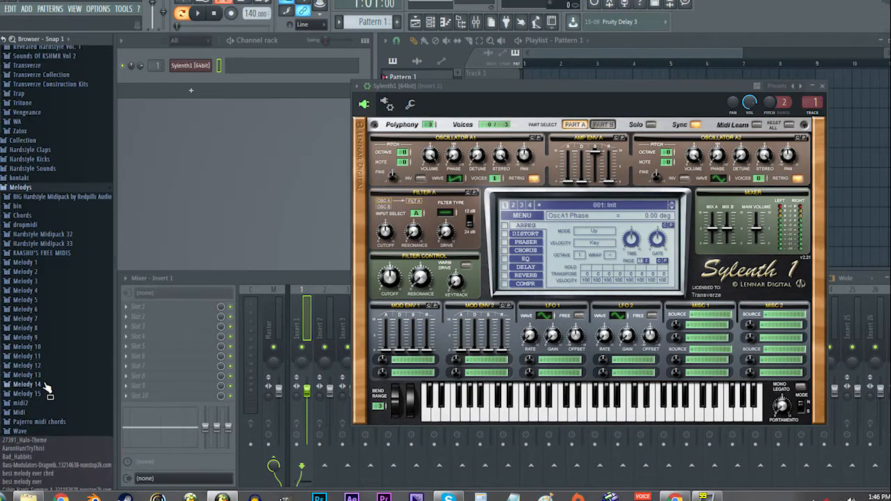
- Look through the BIG Hardstyle Midipack by Redpillz Audio folder for a melody and collapse it
{"action": "left_click", "coordinate": [45, 197]}
{"action": "scroll", "coordinate": [50, 208], "scroll_direction": "down", "scroll_amount": 15}
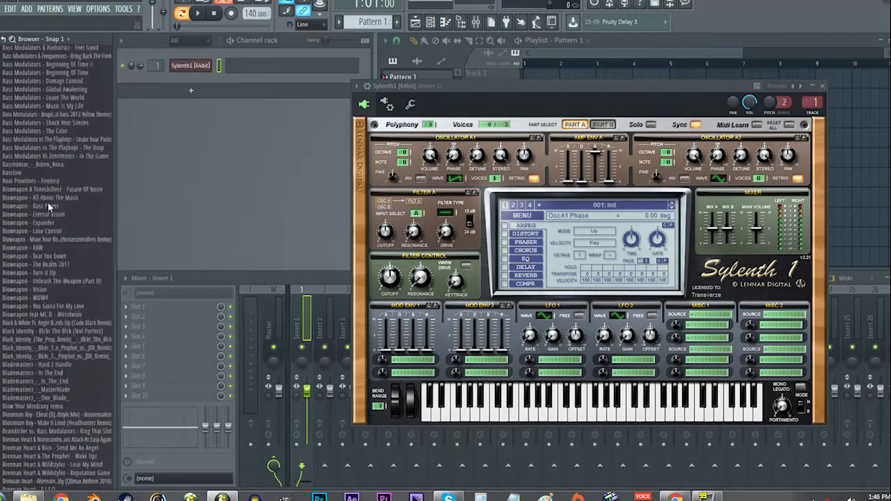
{"action": "scroll", "coordinate": [47, 207], "scroll_direction": "up", "scroll_amount": 12}
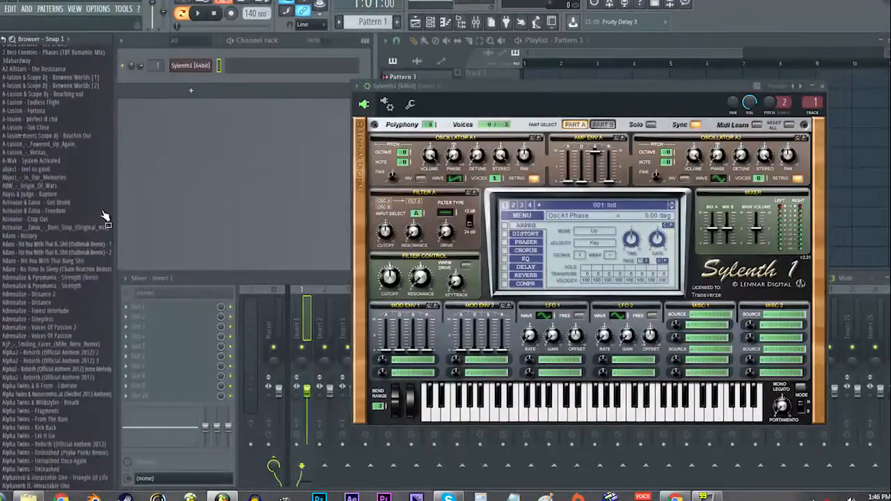
{"action": "left_click", "coordinate": [51, 102]}
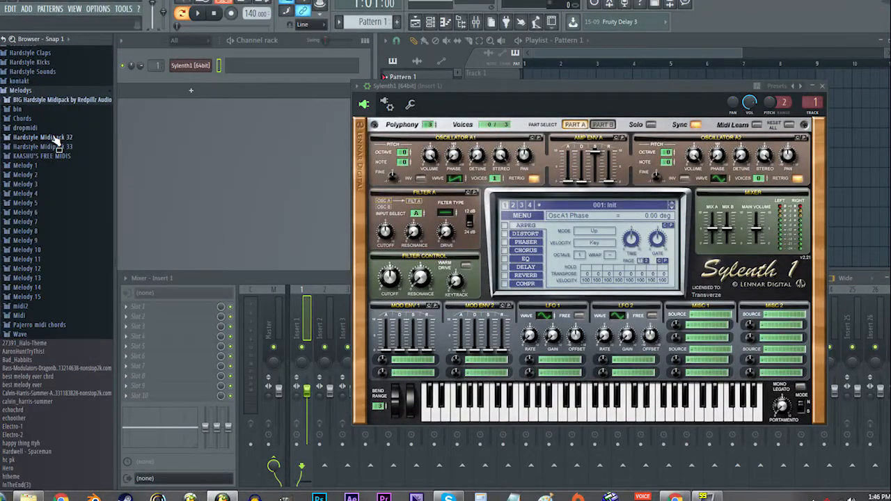
- Set the tempo to 150 and load "Bass Modulators - Radiance - 1" from Hardstyle Midipack 32 onto the Sylenth1 channel
{"action": "left_click", "coordinate": [288, 50]}
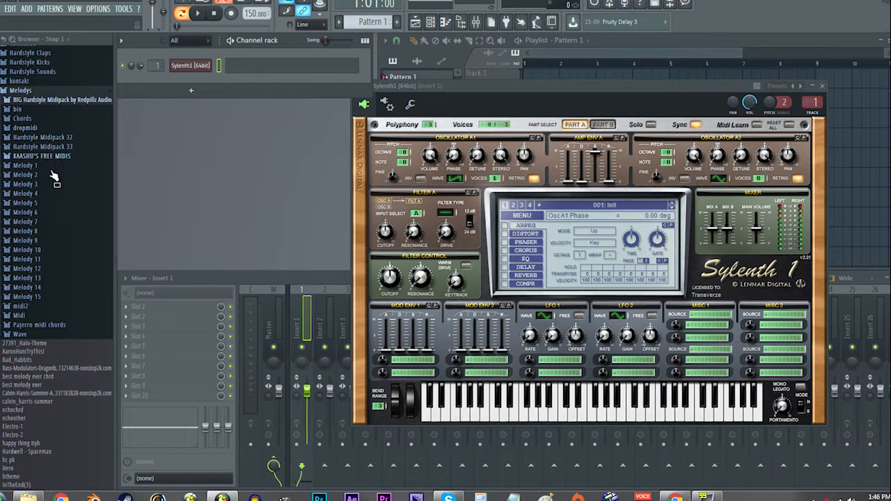
{"action": "left_click", "coordinate": [41, 137]}
{"action": "left_click_drag", "start_coordinate": [63, 158], "coordinate": [216, 75]}
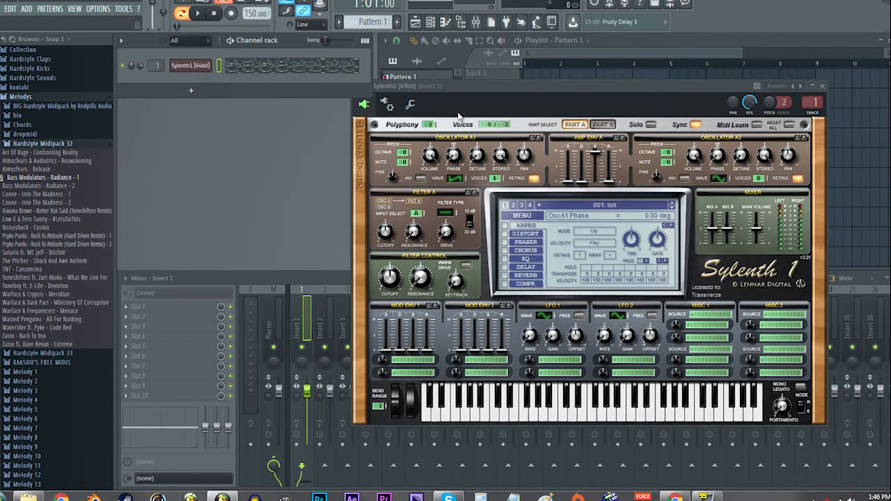
- Raise Sylenth1's polyphony to 16 and play the loaded melody
{"action": "left_click_drag", "start_coordinate": [427, 128], "coordinate": [449, 122]}
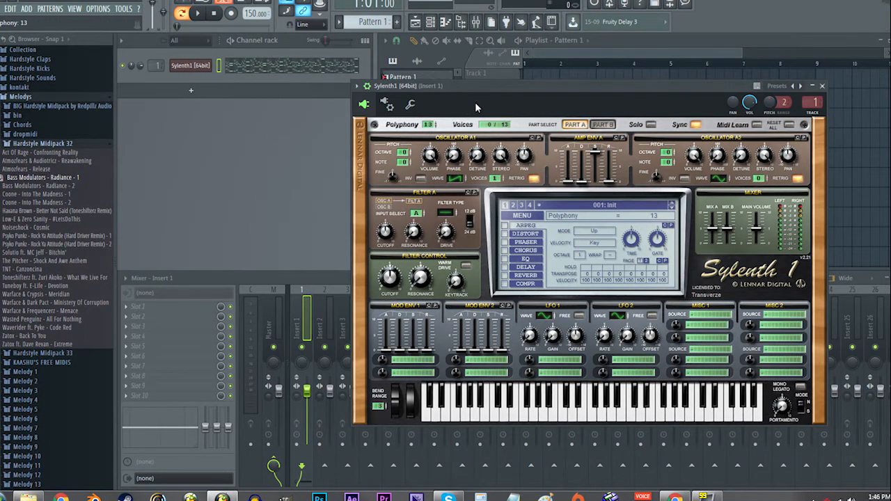
{"action": "left_click", "coordinate": [236, 44]}
{"action": "key", "text": "space"}
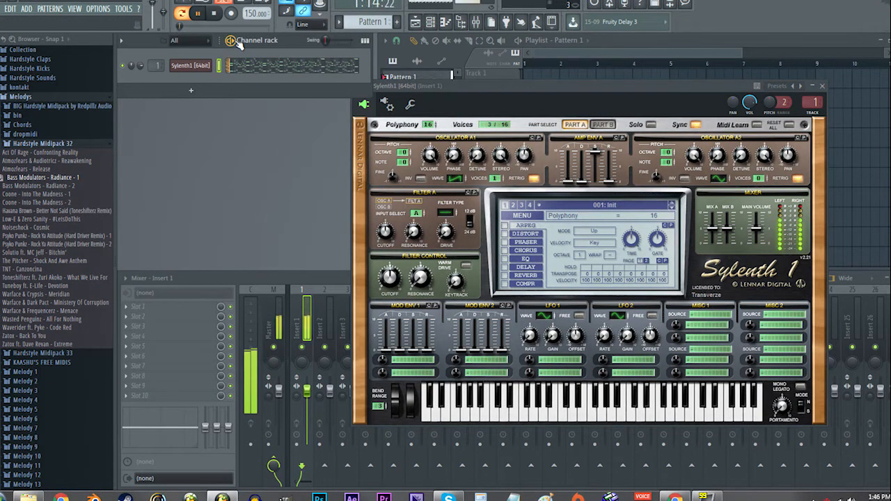
- Replace the Sylenth1 channel's melody with "Coone - Into The Madness - 1" and audition it, closing the MIDI folders
{"action": "left_click_drag", "start_coordinate": [57, 198], "coordinate": [213, 70]}
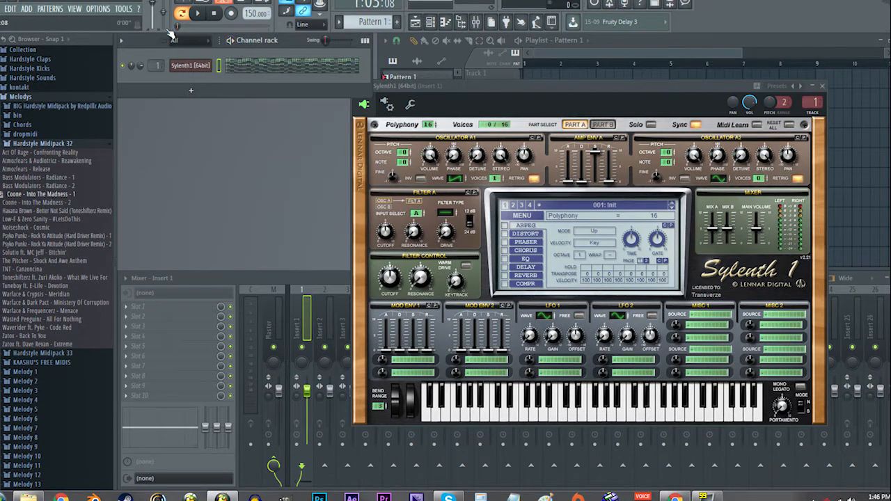
{"action": "key", "text": "space"}
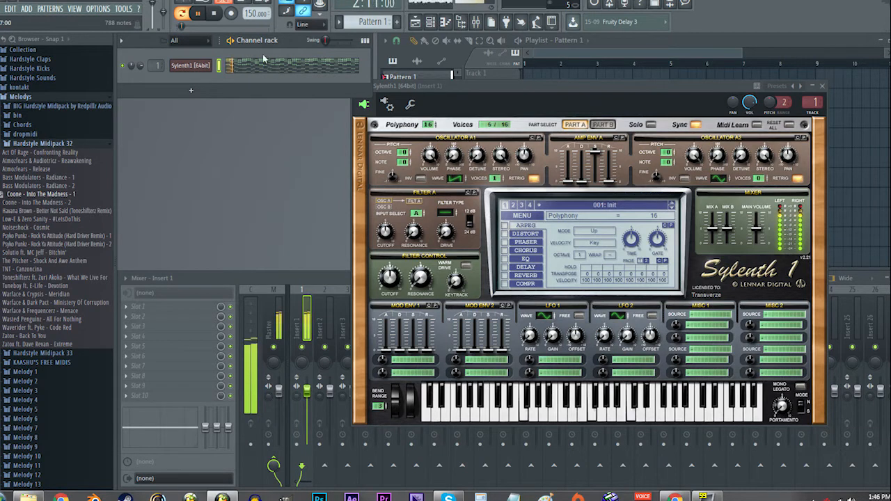
{"action": "key", "text": "space"}
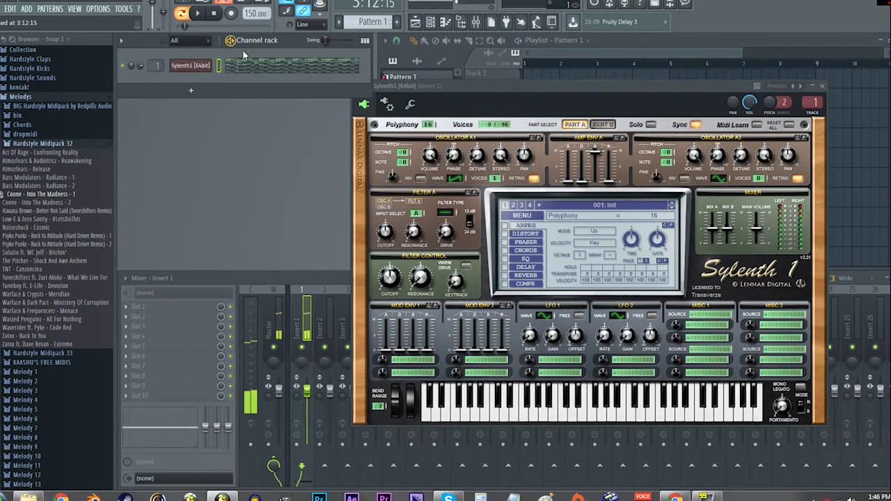
{"action": "left_click", "coordinate": [31, 144]}
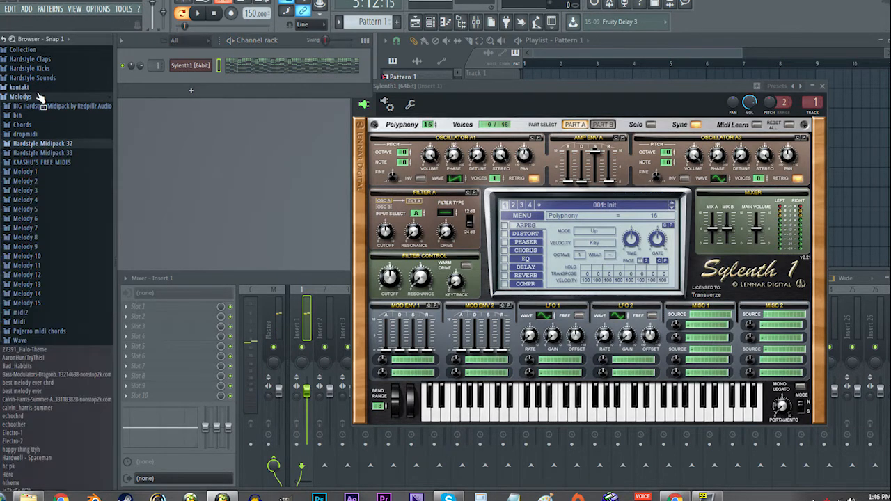
{"action": "left_click", "coordinate": [40, 97]}
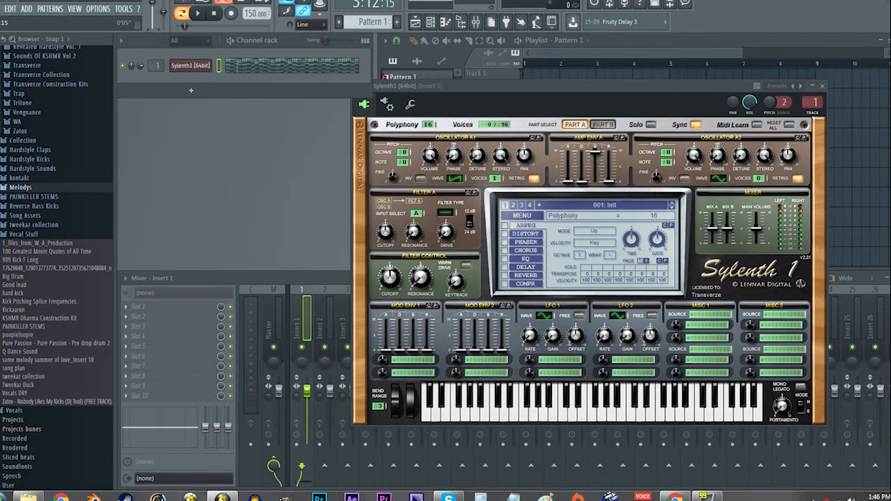
- Open the Sylenth1 channel's piano roll and examine the melody's note layout
{"action": "left_click", "coordinate": [292, 65]}
{"action": "left_click_drag", "start_coordinate": [494, 85], "coordinate": [528, 86]}
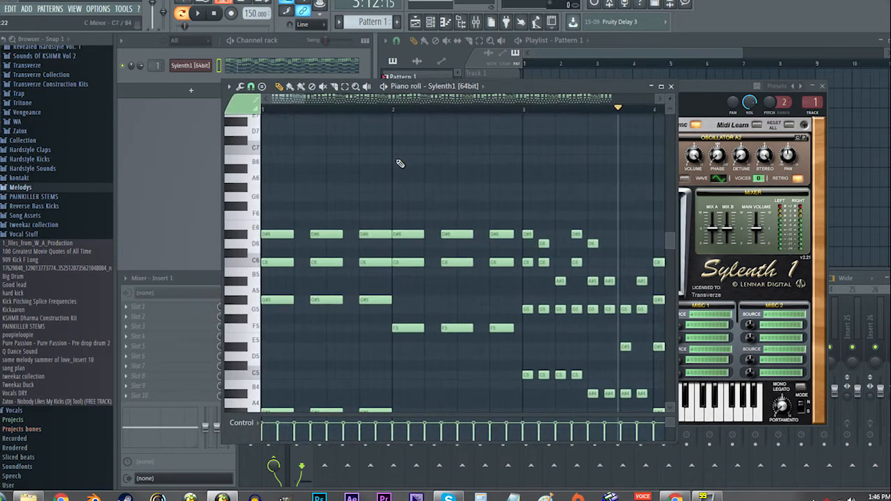
{"action": "scroll", "coordinate": [621, 136], "scroll_direction": "down", "scroll_amount": 5}
{"action": "scroll", "coordinate": [496, 258], "scroll_direction": "down", "scroll_amount": 3}
{"action": "scroll", "coordinate": [451, 290], "scroll_direction": "down", "scroll_amount": 6}
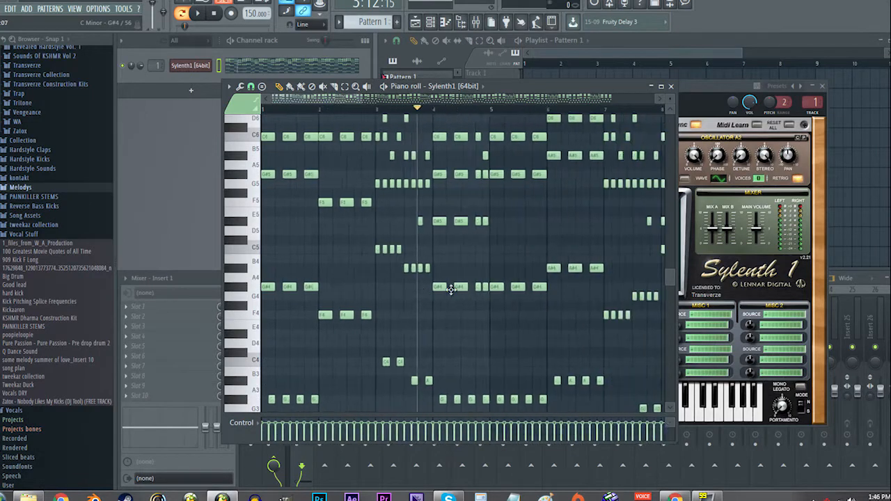
{"action": "scroll", "coordinate": [417, 265], "scroll_direction": "up", "scroll_amount": 3}
{"action": "left_click_drag", "start_coordinate": [477, 218], "coordinate": [474, 206]}
{"action": "left_click_drag", "start_coordinate": [320, 217], "coordinate": [354, 228]}
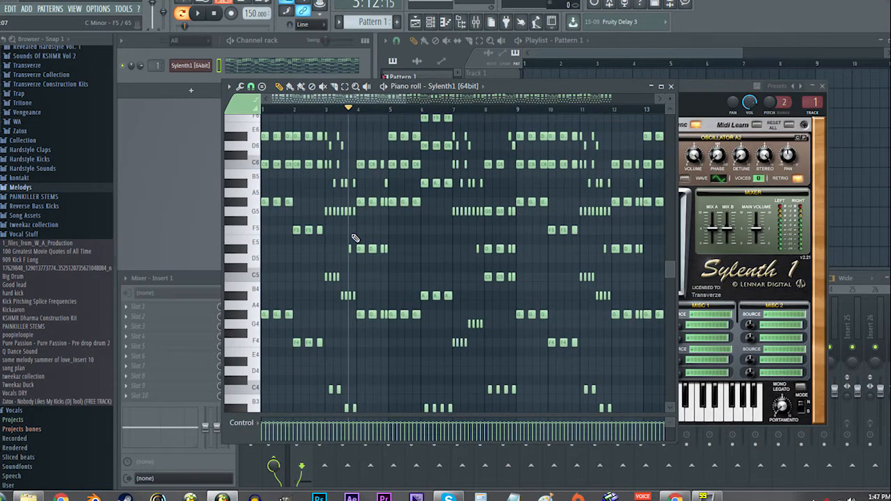
{"action": "scroll", "coordinate": [390, 233], "scroll_direction": "up", "scroll_amount": 1}
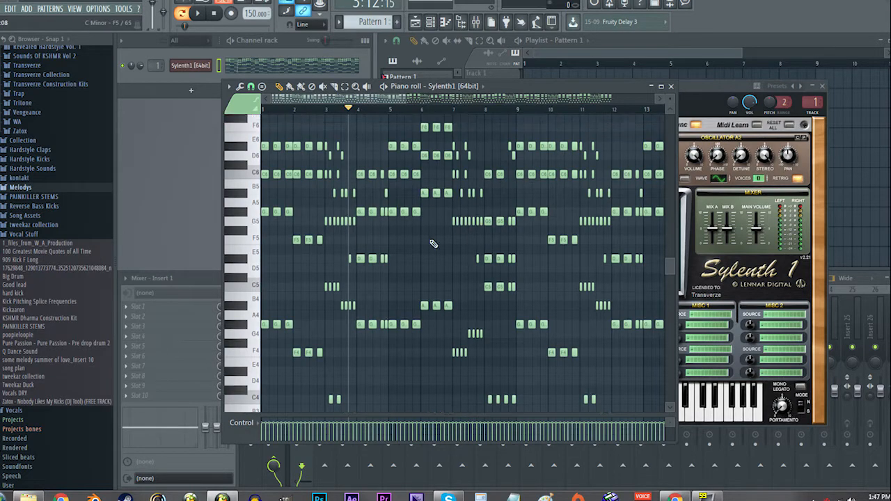
{"action": "scroll", "coordinate": [422, 246], "scroll_direction": "up", "scroll_amount": 6}
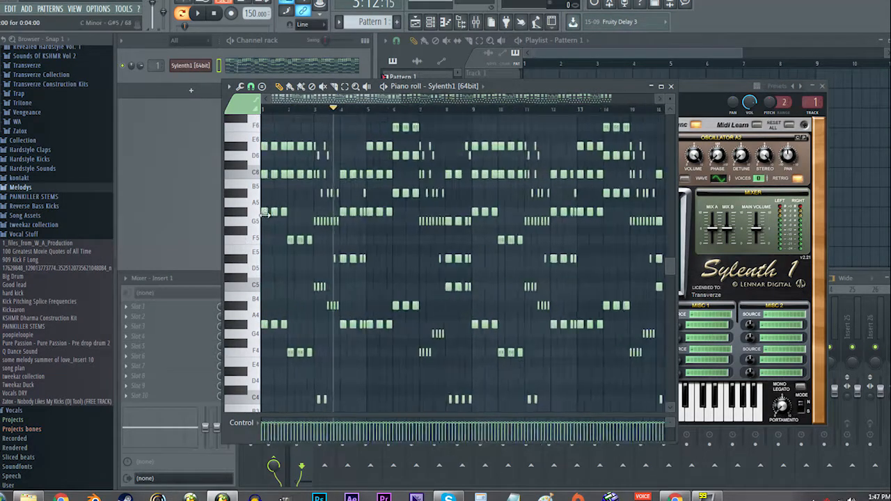
{"action": "scroll", "coordinate": [358, 238], "scroll_direction": "down", "scroll_amount": 6}
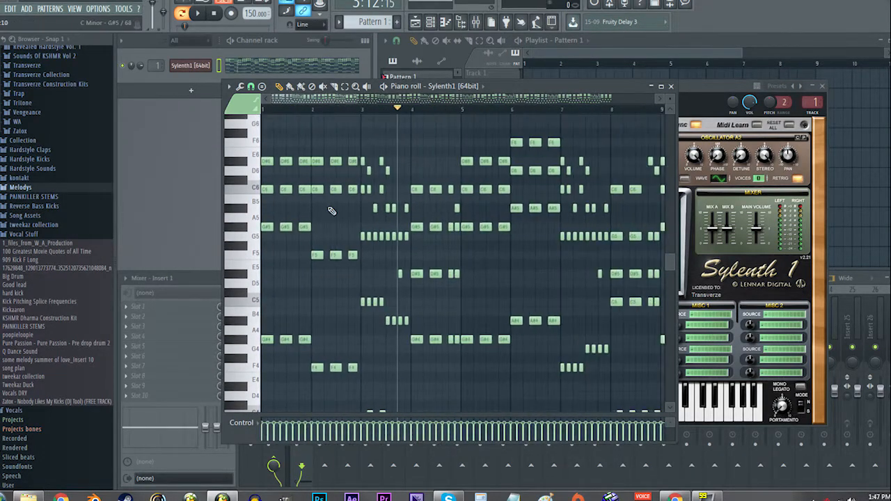
{"action": "scroll", "coordinate": [341, 145], "scroll_direction": "up", "scroll_amount": 4}
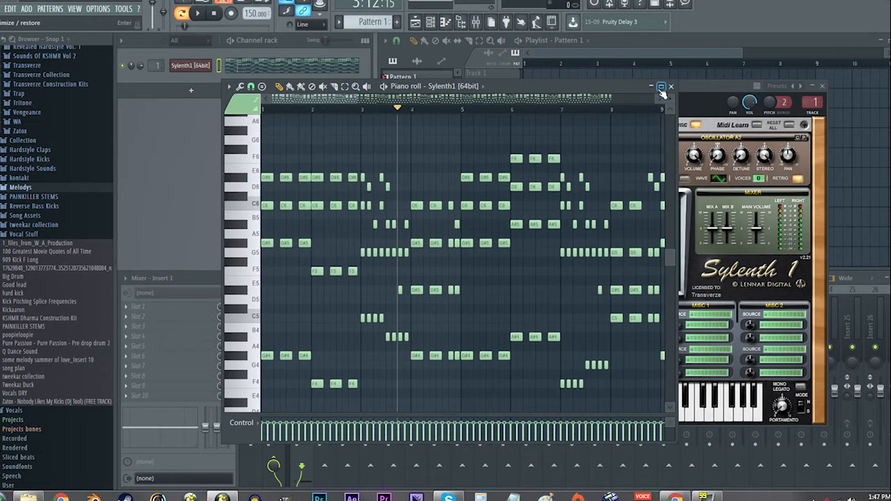
- Maximize the piano roll and delete all notes from bar 9 onward
{"action": "left_click", "coordinate": [661, 88]}
{"action": "scroll", "coordinate": [453, 302], "scroll_direction": "down", "scroll_amount": 6}
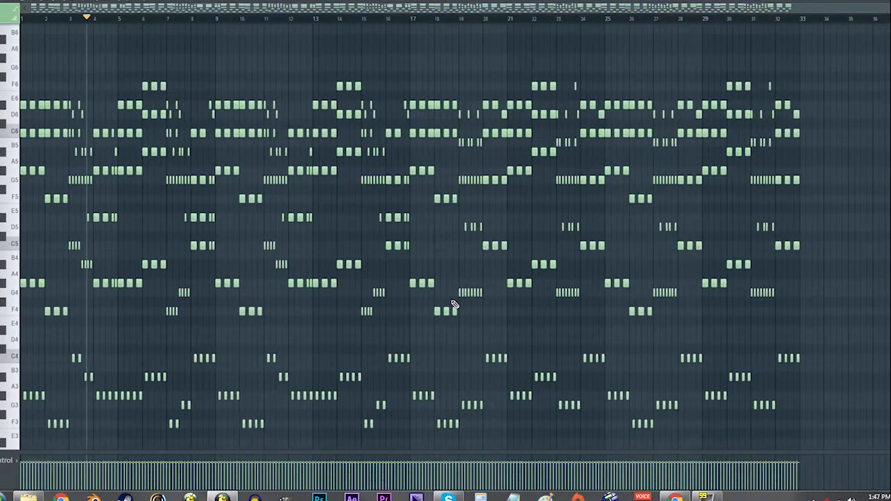
{"action": "scroll", "coordinate": [454, 304], "scroll_direction": "down", "scroll_amount": 5}
{"action": "left_click_drag", "start_coordinate": [820, 374], "coordinate": [217, 41]}
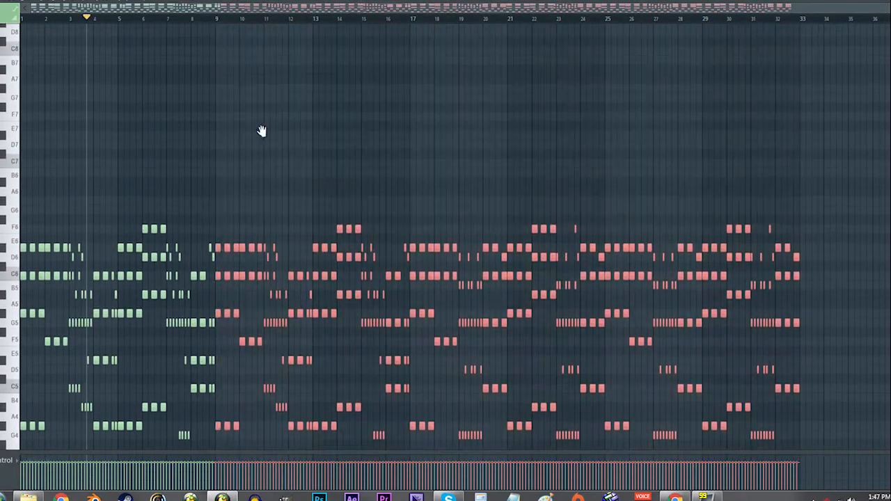
{"action": "scroll", "coordinate": [281, 175], "scroll_direction": "down", "scroll_amount": 5}
{"action": "key", "text": "Delete"}
{"action": "scroll", "coordinate": [265, 294], "scroll_direction": "up", "scroll_amount": 5}
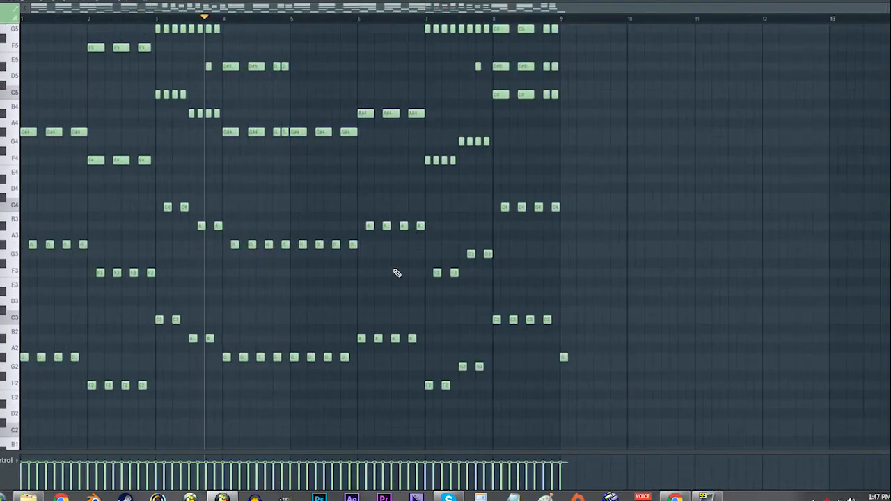
{"action": "scroll", "coordinate": [478, 261], "scroll_direction": "up", "scroll_amount": 5}
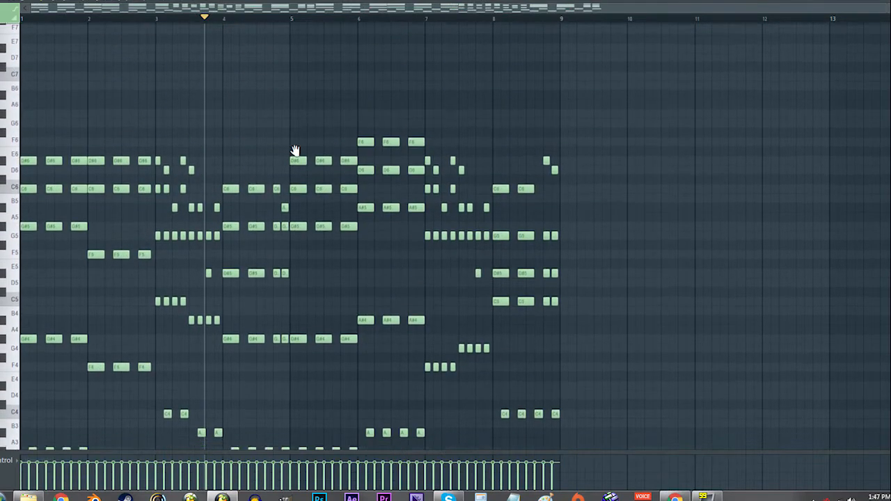
- Place the playback position at bar 2 and audition the shortened melody
{"action": "left_click_drag", "start_coordinate": [68, 19], "coordinate": [87, 17]}
{"action": "key", "text": "space"}
{"action": "key", "text": "space"}
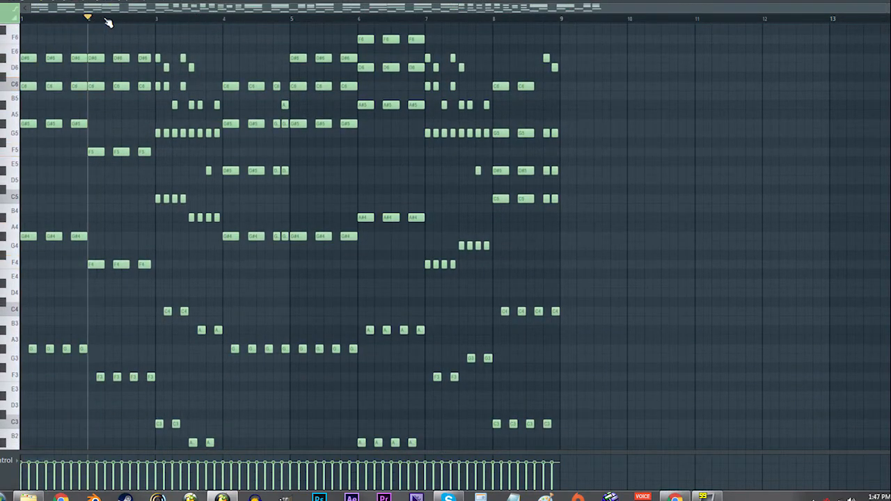
- Move the playback position to bar 4 and delete all notes from there onward
{"action": "left_click_drag", "start_coordinate": [159, 23], "coordinate": [223, 20]}
{"action": "scroll", "coordinate": [237, 110], "scroll_direction": "up", "scroll_amount": 1}
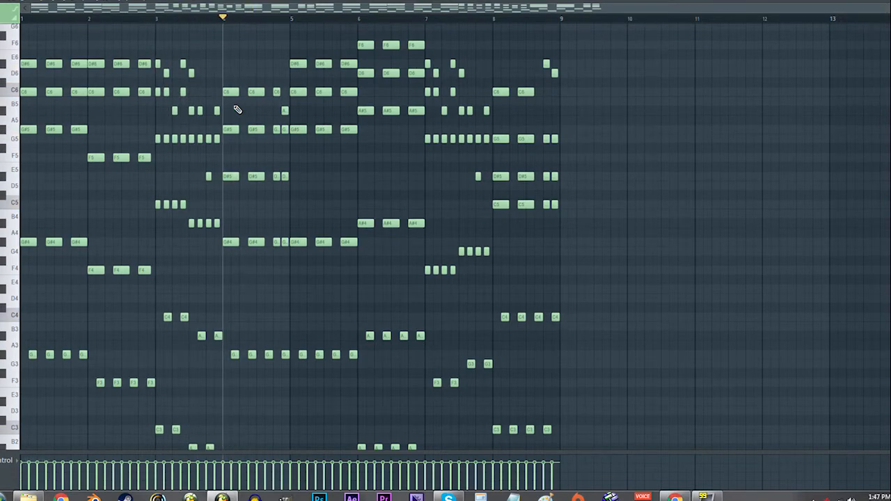
{"action": "scroll", "coordinate": [207, 102], "scroll_direction": "up", "scroll_amount": 2}
{"action": "scroll", "coordinate": [207, 101], "scroll_direction": "down", "scroll_amount": 2}
{"action": "scroll", "coordinate": [633, 240], "scroll_direction": "down", "scroll_amount": 5}
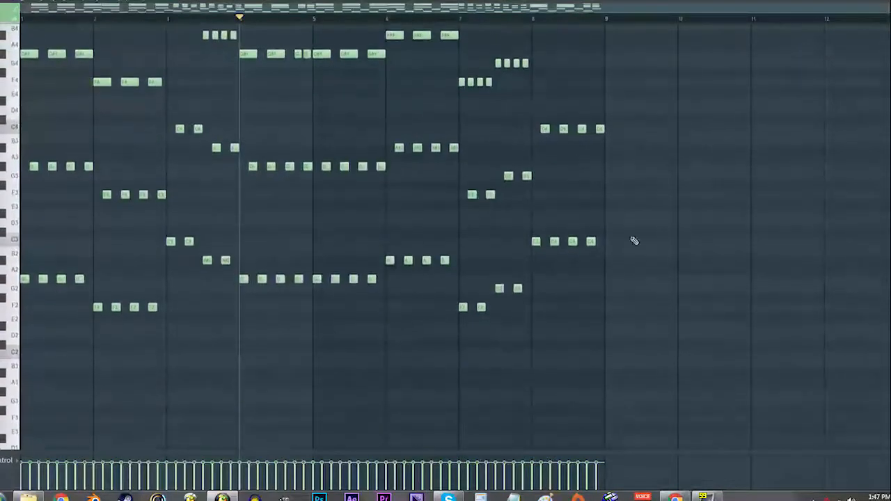
{"action": "left_click_drag", "start_coordinate": [684, 339], "coordinate": [242, 17]}
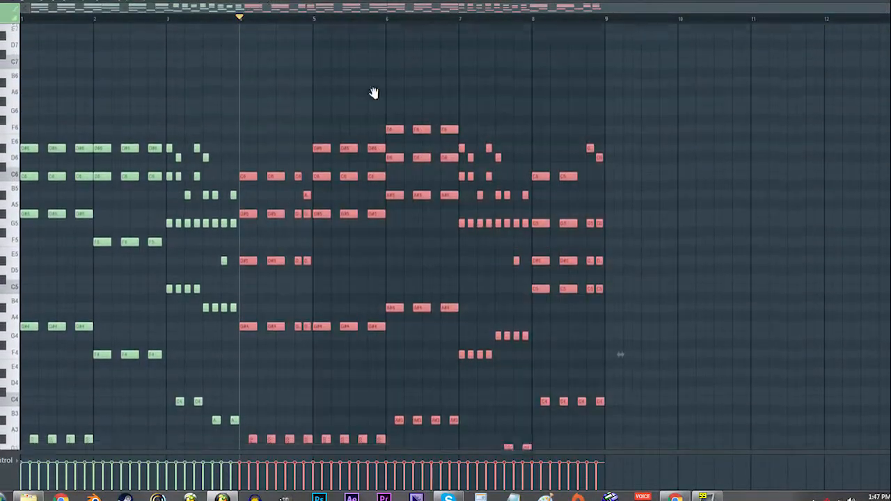
{"action": "scroll", "coordinate": [420, 181], "scroll_direction": "down", "scroll_amount": 3}
{"action": "key", "text": "Delete"}
- Delete every note in bar 1 except its opening chord, including the low bass notes
{"action": "scroll", "coordinate": [79, 143], "scroll_direction": "up", "scroll_amount": 5}
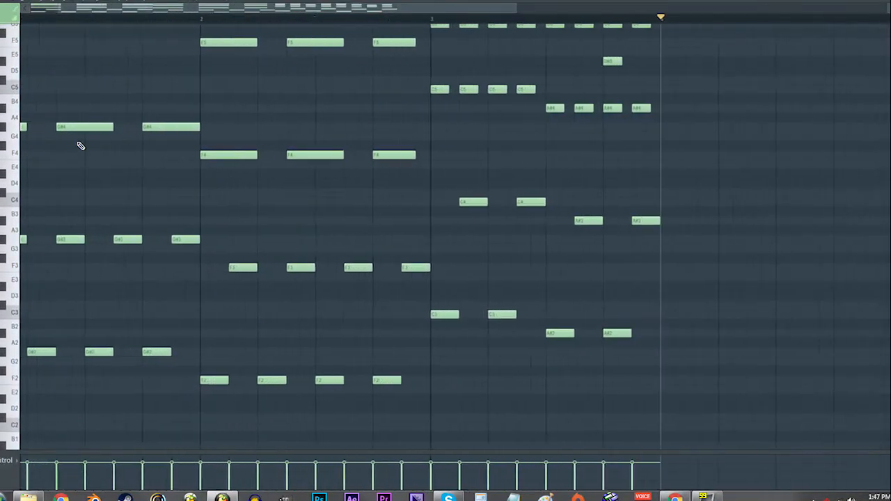
{"action": "scroll", "coordinate": [309, 198], "scroll_direction": "up", "scroll_amount": 4}
{"action": "scroll", "coordinate": [309, 198], "scroll_direction": "down", "scroll_amount": 2}
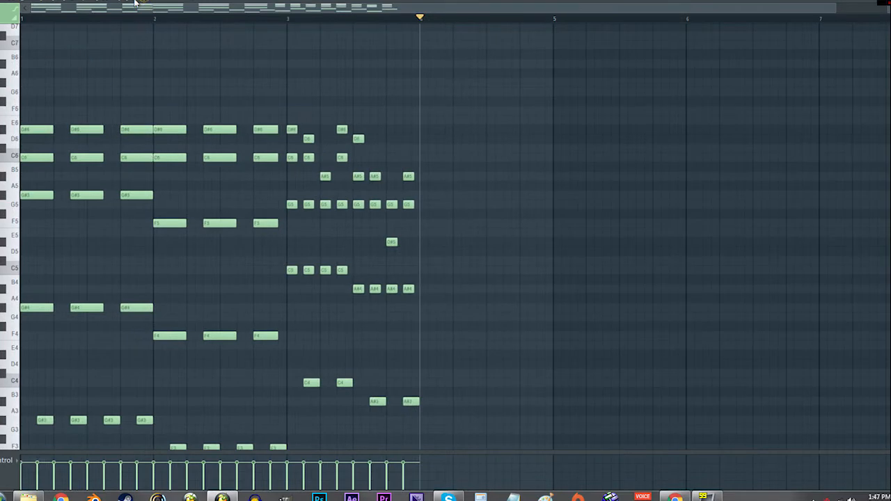
{"action": "left_click_drag", "start_coordinate": [68, 99], "coordinate": [169, 105]}
{"action": "left_click_drag", "start_coordinate": [77, 82], "coordinate": [145, 429]}
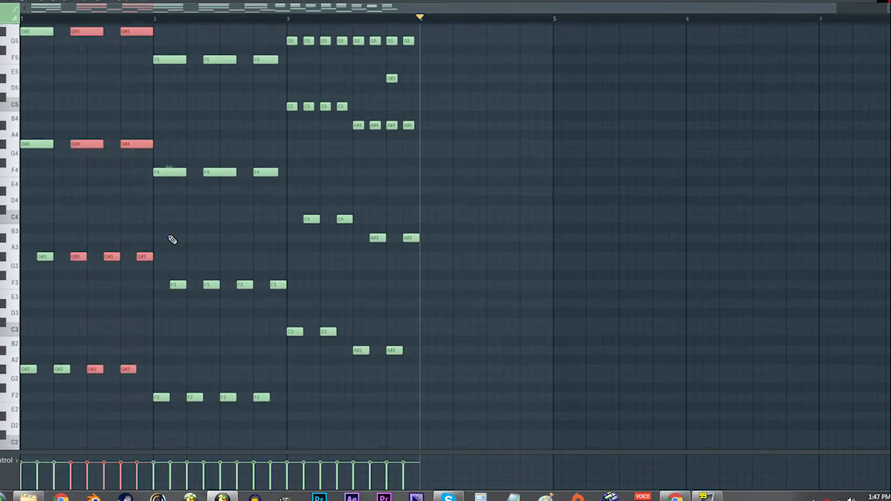
{"action": "left_click_drag", "start_coordinate": [81, 383], "coordinate": [18, 242]}
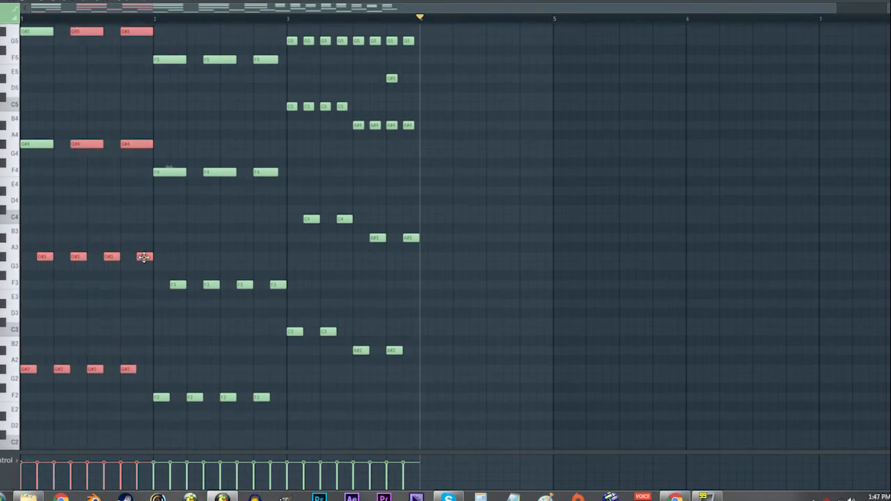
{"action": "key", "text": "Delete"}
{"action": "scroll", "coordinate": [173, 159], "scroll_direction": "up", "scroll_amount": 5}
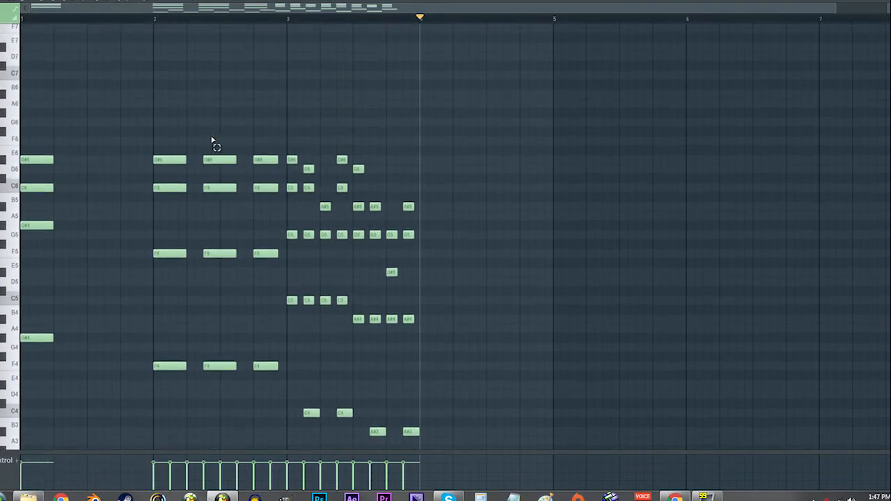
- Delete all of bar 2's repeated chords and bass notes, keeping only its first chord
{"action": "mouse_move", "coordinate": [213, 141]}
{"action": "left_mouse_down"}
{"action": "mouse_move", "coordinate": [258, 445]}
{"action": "mouse_move", "coordinate": [268, 432]}
{"action": "left_mouse_up"}
{"action": "left_click_drag", "start_coordinate": [197, 399], "coordinate": [101, 253]}
{"action": "key", "text": "Delete"}
{"action": "right_click", "coordinate": [195, 404]}
{"action": "right_click", "coordinate": [163, 405]}
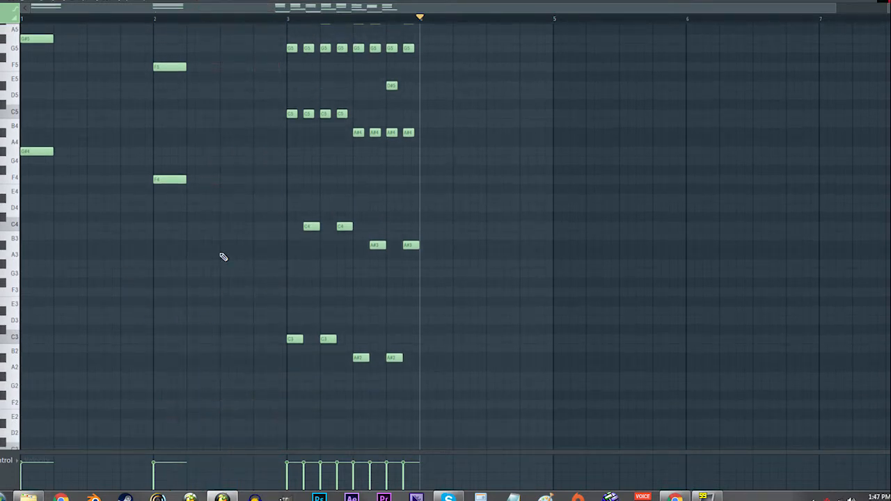
- Reduce bar 3 to its opening chord and its mid-bar chord by deleting all other notes there
{"action": "scroll", "coordinate": [264, 132], "scroll_direction": "up", "scroll_amount": 3}
{"action": "left_click", "coordinate": [282, 21]}
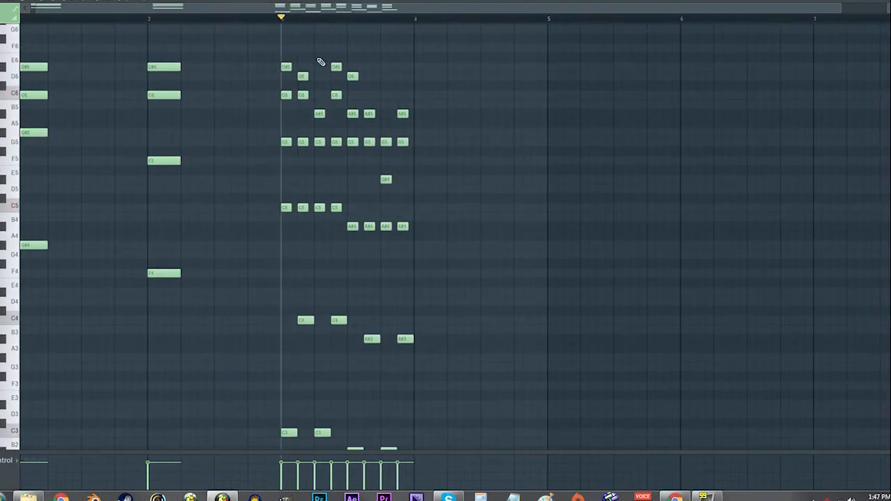
{"action": "left_click", "coordinate": [347, 17]}
{"action": "left_click_drag", "start_coordinate": [338, 42], "coordinate": [307, 460]}
{"action": "left_click_drag", "start_coordinate": [465, 436], "coordinate": [361, 33]}
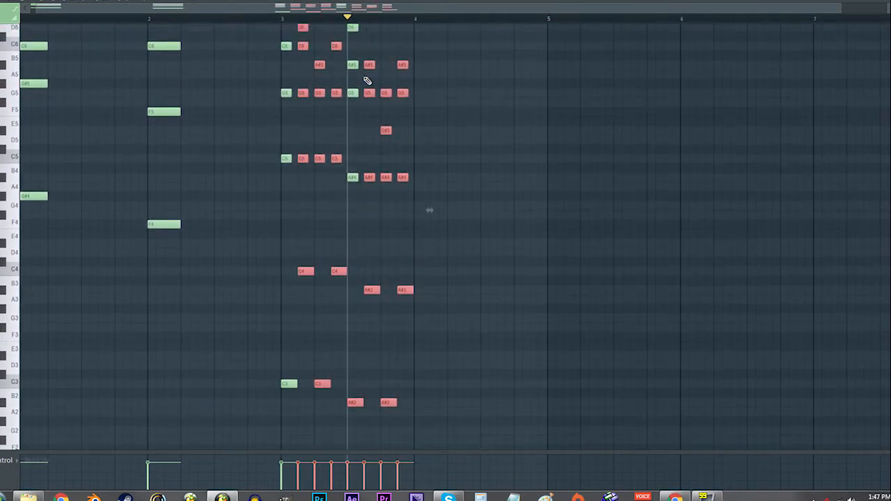
{"action": "scroll", "coordinate": [424, 264], "scroll_direction": "up", "scroll_amount": 3}
{"action": "key", "text": "Delete"}
{"action": "scroll", "coordinate": [390, 278], "scroll_direction": "down", "scroll_amount": 4}
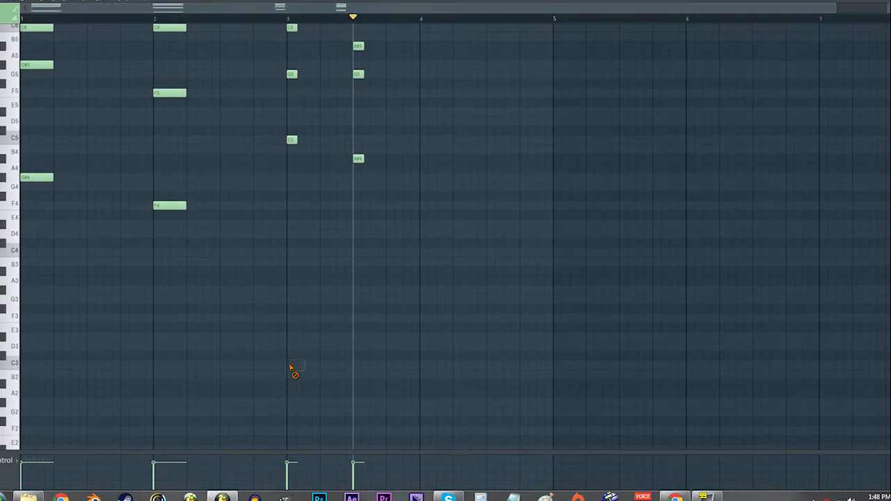
- Return the playback position to the start and audition each of the four remaining chords
{"action": "scroll", "coordinate": [339, 307], "scroll_direction": "up", "scroll_amount": 3}
{"action": "left_click_drag", "start_coordinate": [32, 18], "coordinate": [21, 18]}
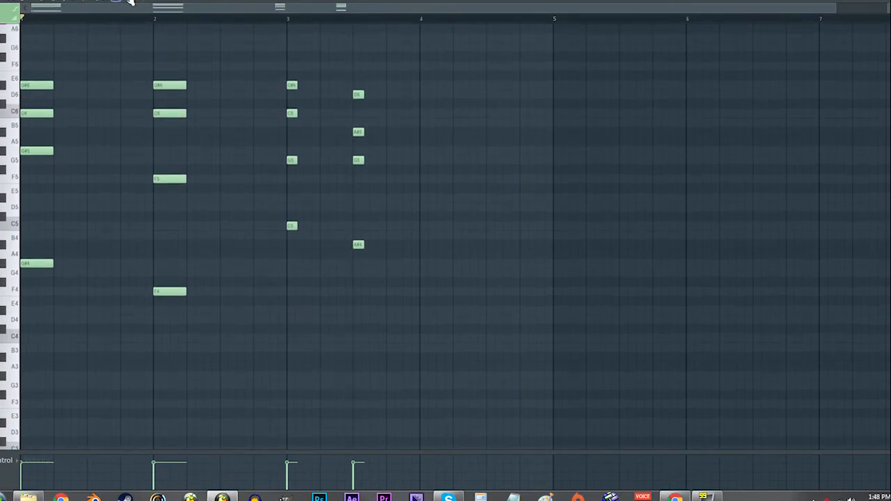
{"action": "left_click", "coordinate": [131, 1]}
{"action": "left_click", "coordinate": [35, 91]}
{"action": "left_click", "coordinate": [159, 105]}
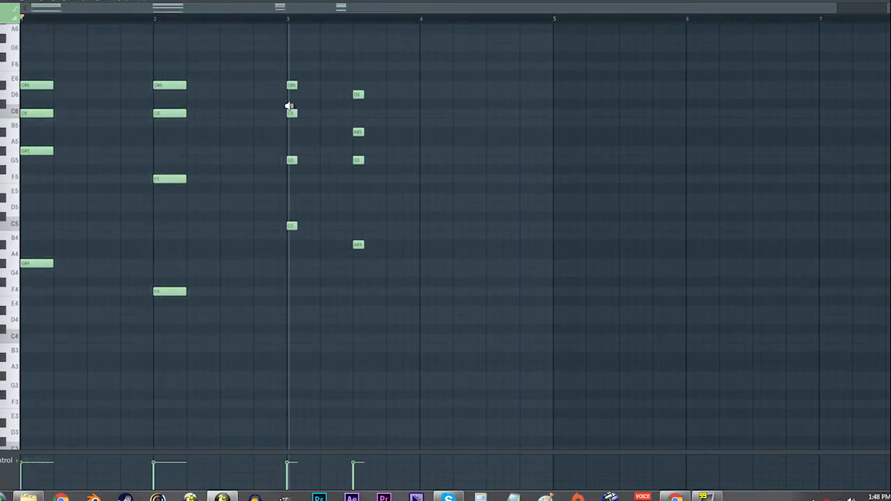
{"action": "left_click", "coordinate": [353, 123]}
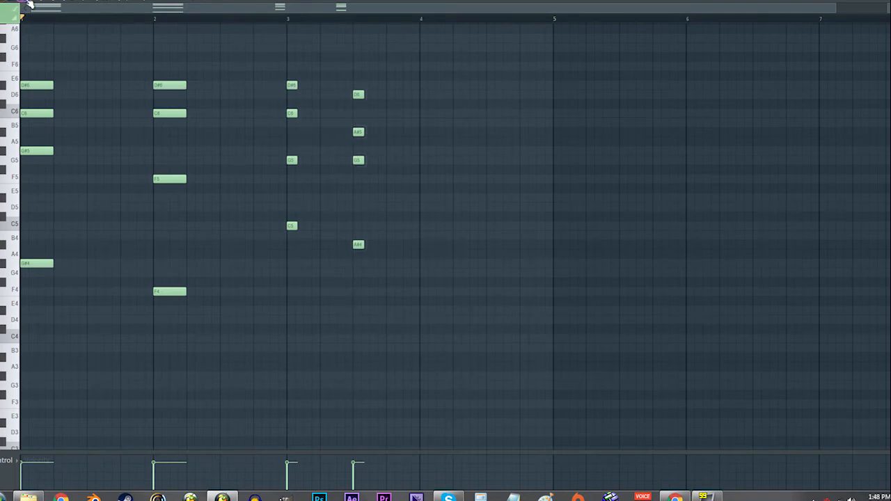
- Lengthen both chords in bar 3 to one beat each
{"action": "left_click_drag", "start_coordinate": [437, 279], "coordinate": [236, 67]}
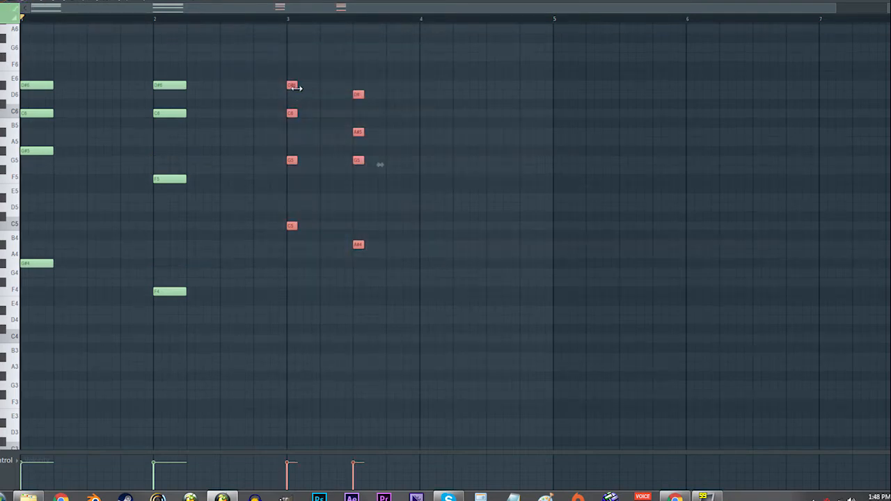
{"action": "left_click_drag", "start_coordinate": [297, 87], "coordinate": [319, 83]}
{"action": "scroll", "coordinate": [322, 87], "scroll_direction": "up", "scroll_amount": 4}
{"action": "scroll", "coordinate": [334, 114], "scroll_direction": "down", "scroll_amount": 4}
{"action": "left_click", "coordinate": [334, 113], "text": "ctrl"}
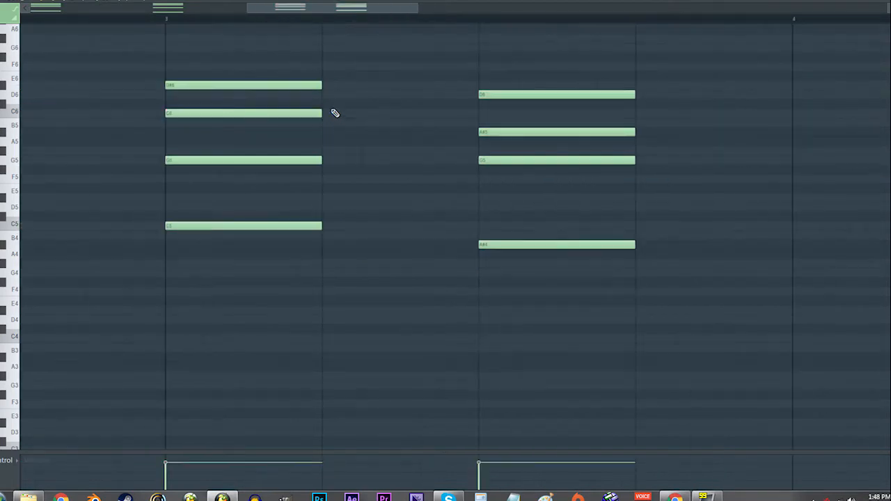
{"action": "left_click_drag", "start_coordinate": [334, 113], "coordinate": [362, 143]}
- Move the mid-bar chord of bar 3 to the start of bar 4
{"action": "scroll", "coordinate": [278, 111], "scroll_direction": "down", "scroll_amount": 4}
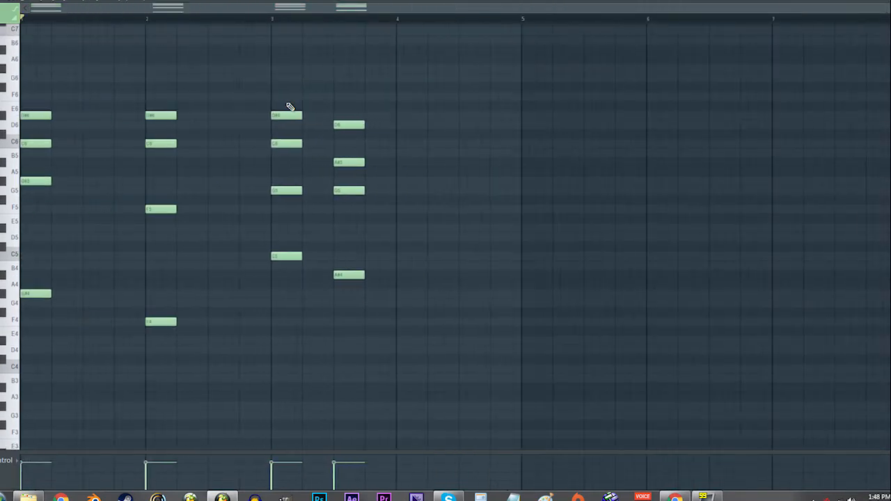
{"action": "left_click_drag", "start_coordinate": [420, 326], "coordinate": [310, 83]}
{"action": "left_click_drag", "start_coordinate": [351, 126], "coordinate": [414, 126]}
{"action": "right_click", "coordinate": [363, 130]}
{"action": "scroll", "coordinate": [376, 134], "scroll_direction": "down", "scroll_amount": 2}
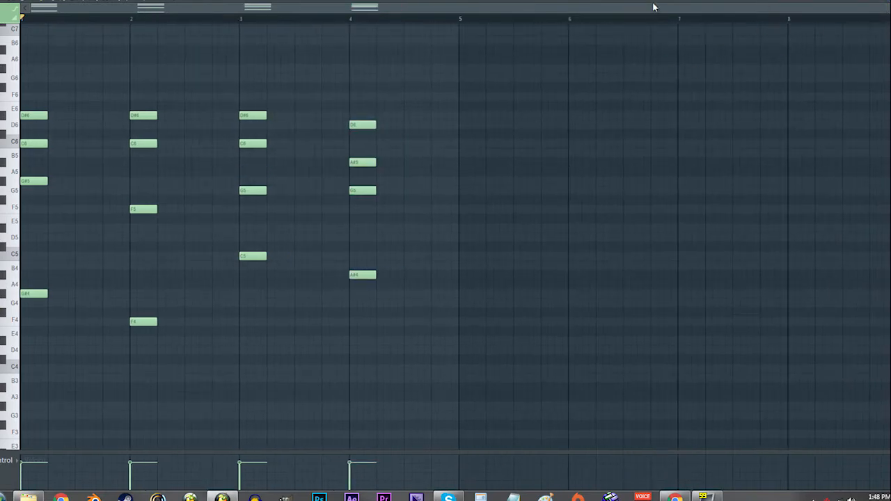
- Restore the piano roll from full screen and resize and reposition it to fill the space beside the browser
{"action": "left_click", "coordinate": [887, 3]}
{"action": "left_click_drag", "start_coordinate": [640, 91], "coordinate": [630, 66]}
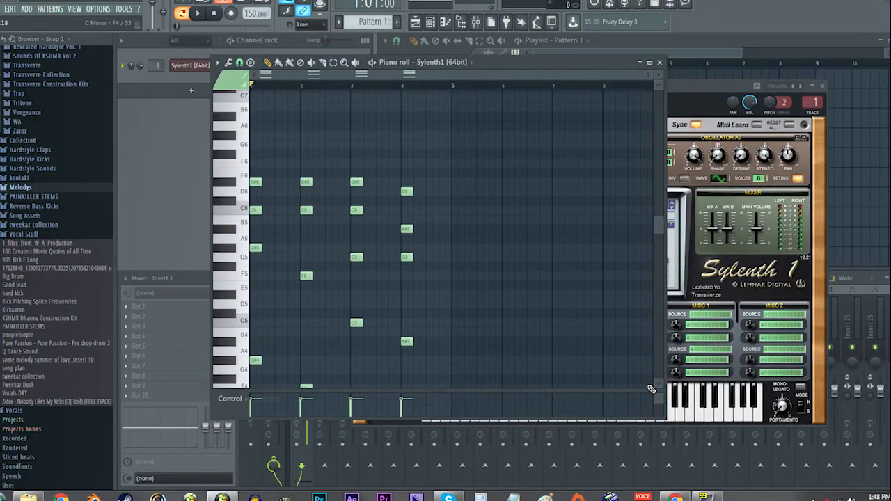
{"action": "left_click_drag", "start_coordinate": [663, 415], "coordinate": [887, 480]}
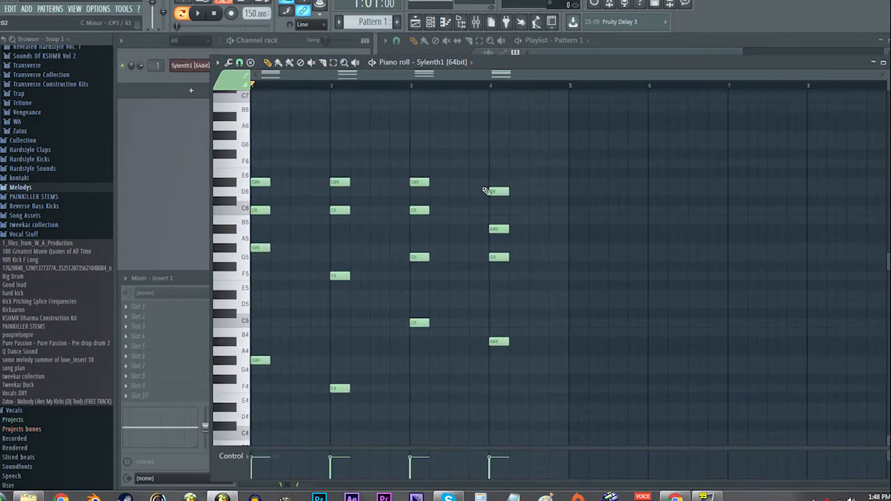
{"action": "left_click_drag", "start_coordinate": [213, 53], "coordinate": [118, 35]}
{"action": "left_click", "coordinate": [123, 42]}
{"action": "left_click", "coordinate": [150, 220]}
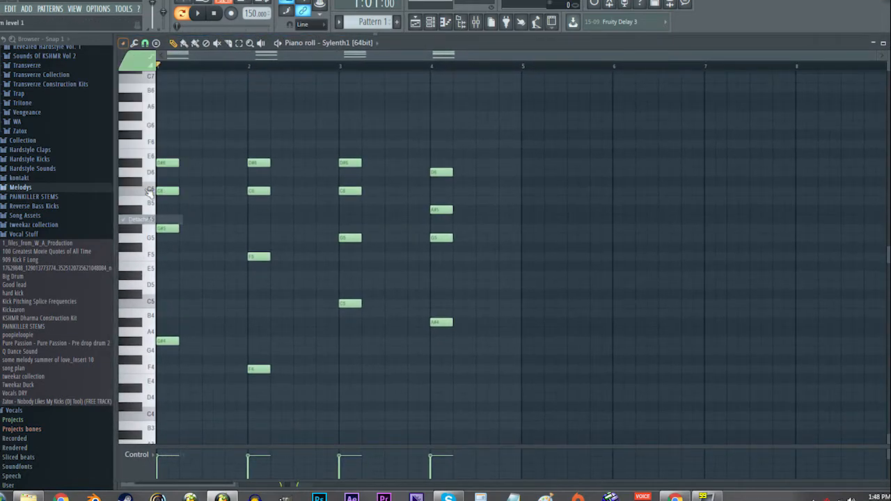
{"action": "left_click", "coordinate": [882, 44]}
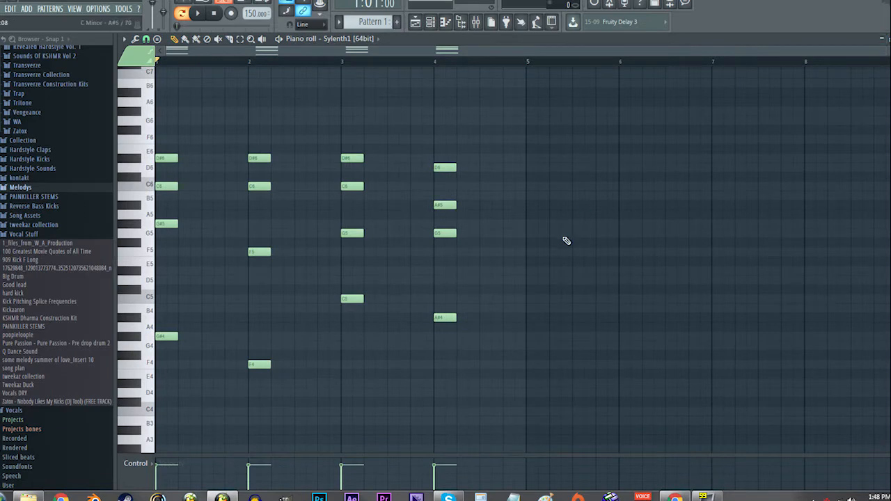
- Play back the four-chord progression and put the piano roll away to reveal the Sylenth1 window
{"action": "scroll", "coordinate": [564, 241], "scroll_direction": "up", "scroll_amount": 1}
{"action": "scroll", "coordinate": [372, 216], "scroll_direction": "up", "scroll_amount": 3}
{"action": "key", "text": "space"}
{"action": "scroll", "coordinate": [369, 215], "scroll_direction": "down", "scroll_amount": 3}
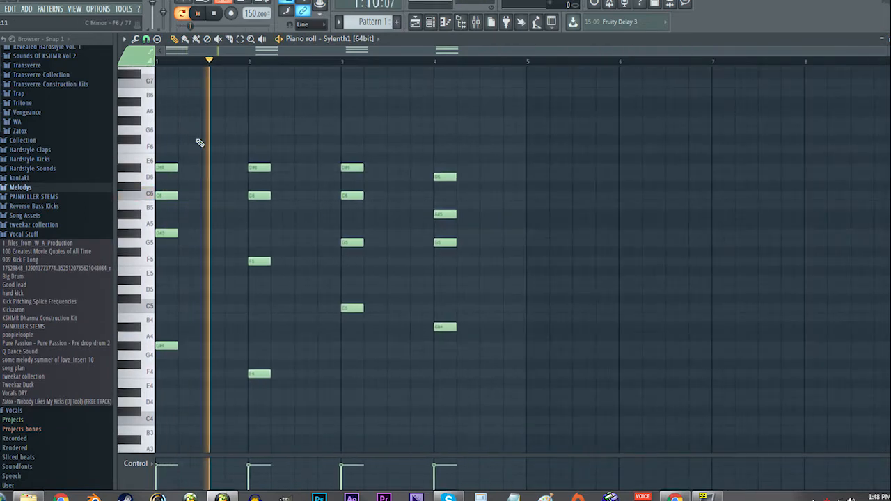
{"action": "left_click", "coordinate": [882, 38]}
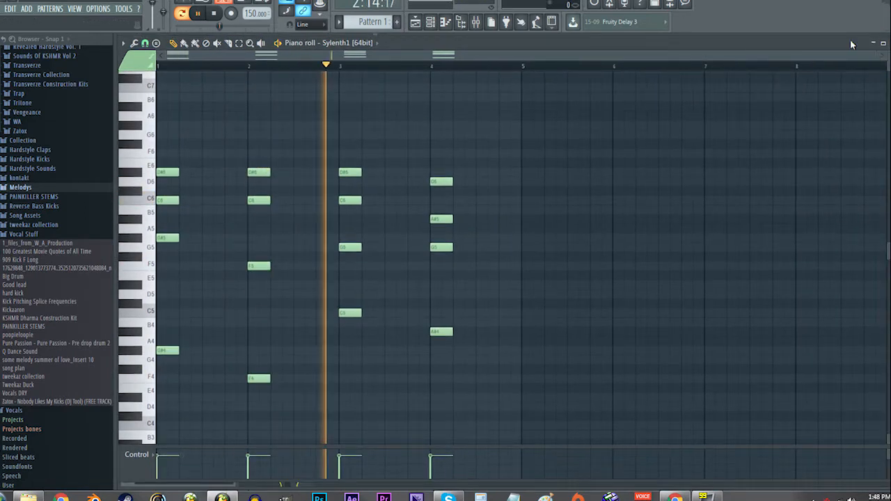
{"action": "mouse_move", "coordinate": [818, 44]}
{"action": "left_mouse_down"}
{"action": "mouse_move", "coordinate": [775, 51]}
{"action": "mouse_move", "coordinate": [870, 51]}
{"action": "mouse_move", "coordinate": [820, 59]}
{"action": "left_mouse_up"}
{"action": "left_click", "coordinate": [876, 61]}
{"action": "key", "text": "space"}
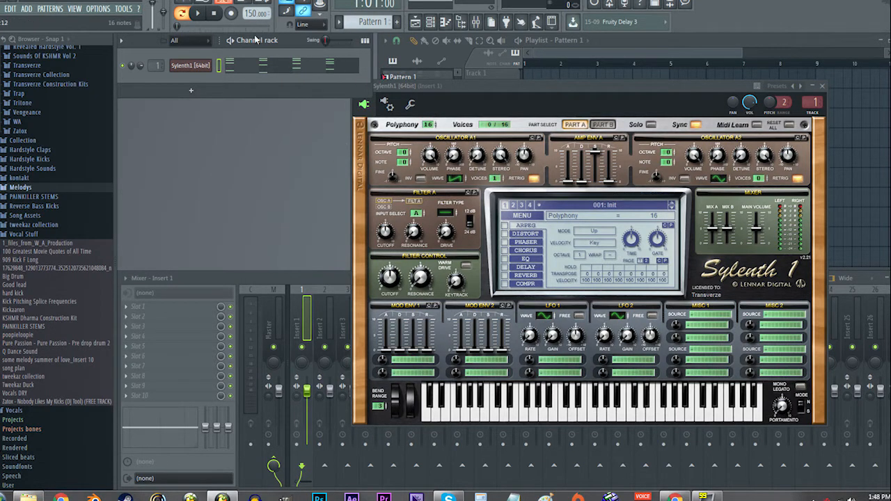
- Set oscillator A1 to 8 voices, detune 3.90, octave 1 and retrigger off, checking the sound with the pattern playing
{"action": "left_click", "coordinate": [494, 179]}
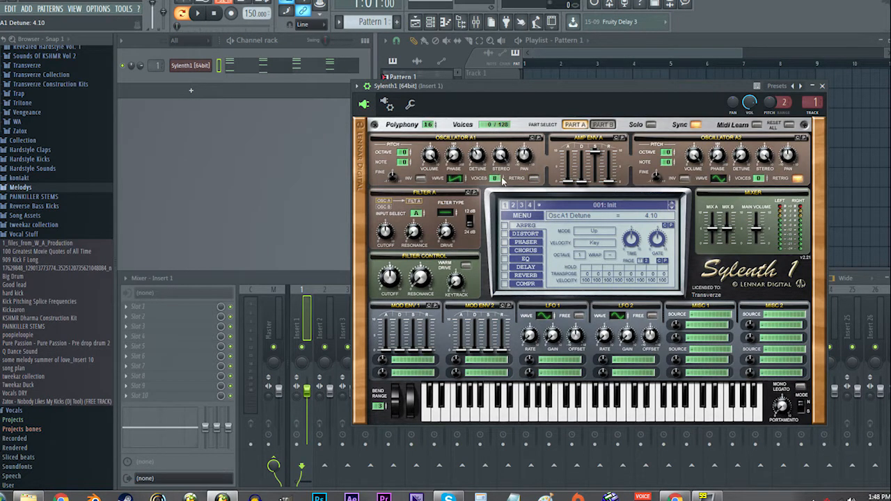
{"action": "left_click", "coordinate": [238, 40]}
{"action": "key", "text": "space"}
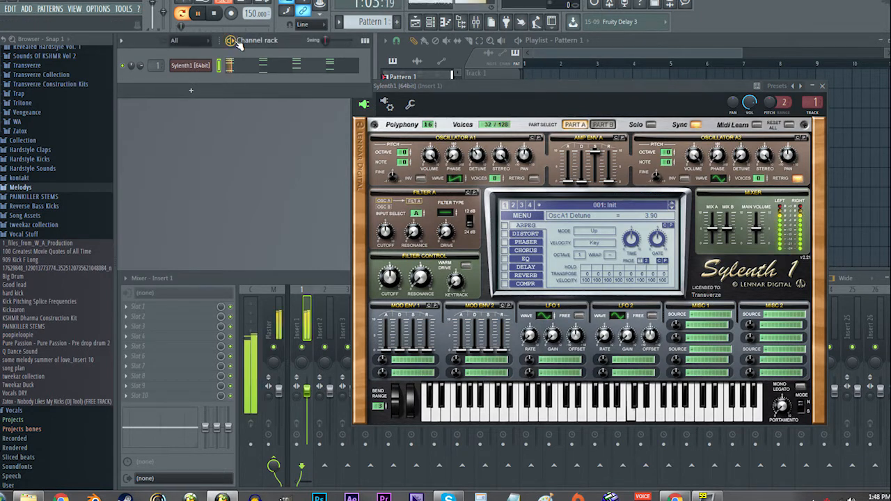
{"action": "left_click", "coordinate": [404, 152]}
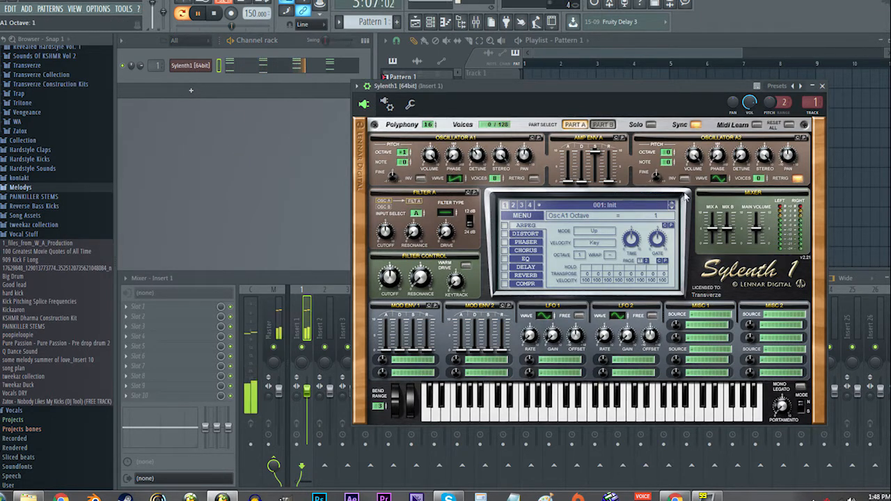
- Set oscillator A2 to a saw wave with 8 voices and turn its retrigger off
{"action": "left_click", "coordinate": [727, 179]}
{"action": "left_click_drag", "start_coordinate": [760, 180], "coordinate": [740, 158]}
{"action": "left_click", "coordinate": [798, 179]}
{"action": "left_click", "coordinate": [798, 179]}
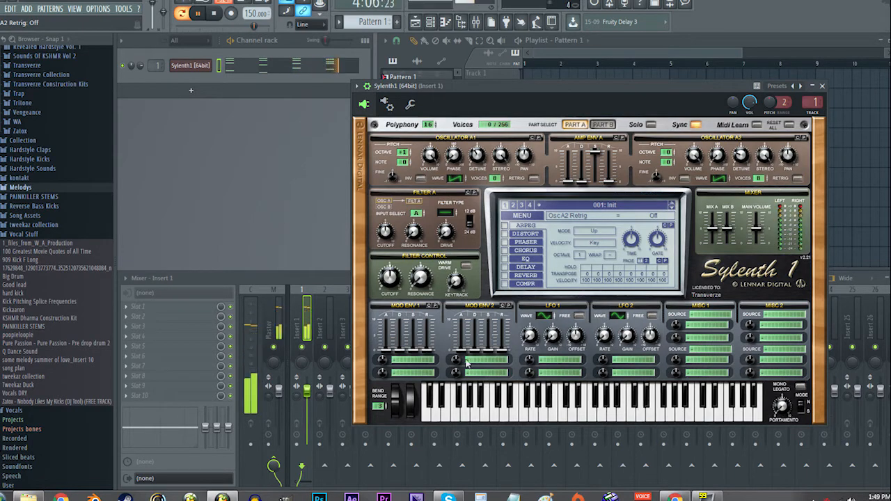
- Route modulation envelope 1 to Cutoff AB and set its decay to 2.53
{"action": "left_click", "coordinate": [420, 366]}
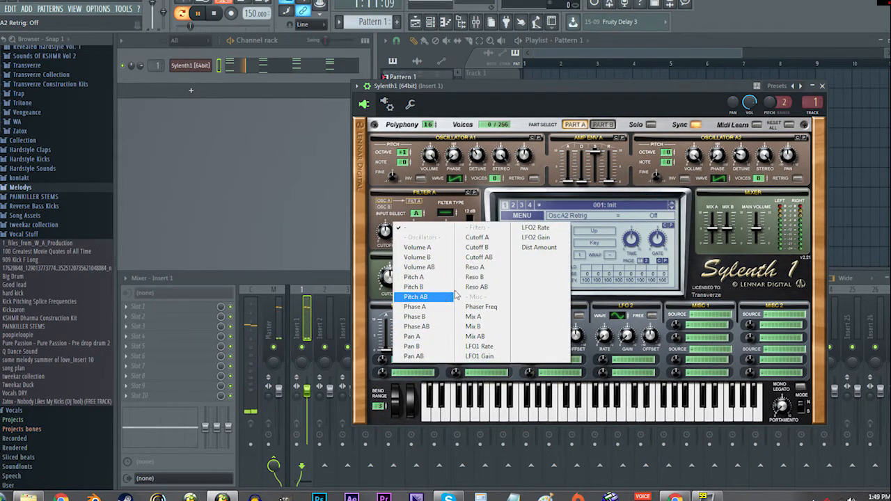
{"action": "left_click", "coordinate": [485, 261]}
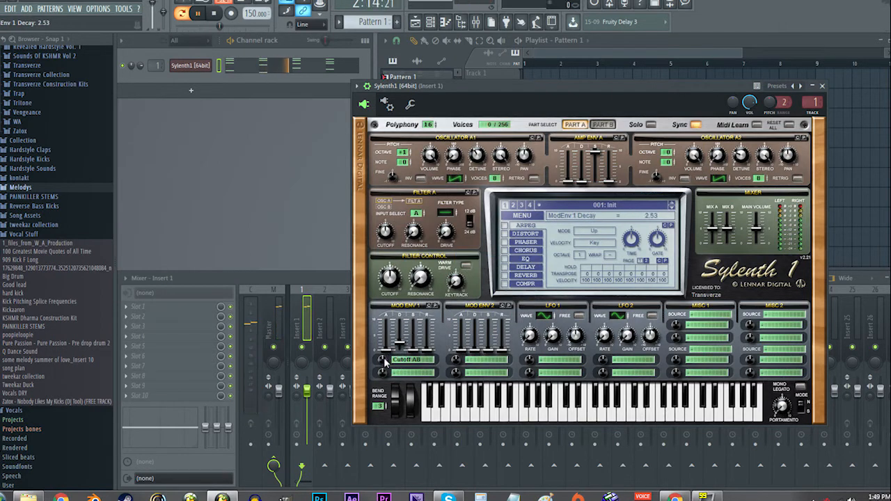
{"action": "left_click_drag", "start_coordinate": [400, 348], "coordinate": [400, 342]}
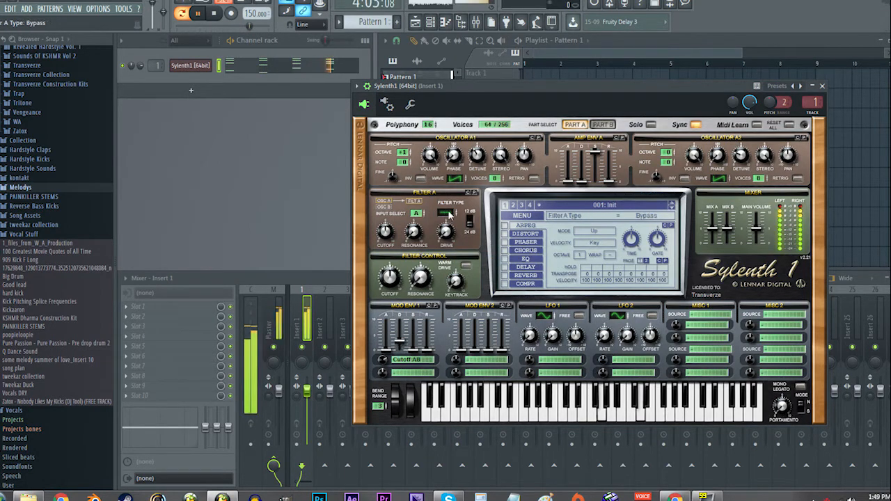
- Set filter A to low-pass with the filter control cutoff at about 6831 Hz, and enable chorus, EQ and compressor
{"action": "left_click_drag", "start_coordinate": [433, 160], "coordinate": [394, 341]}
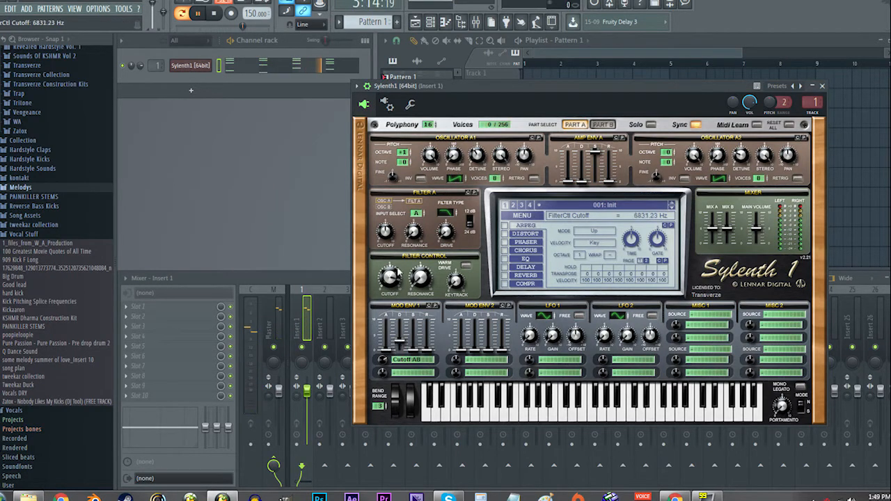
{"action": "left_click_drag", "start_coordinate": [394, 272], "coordinate": [470, 188]}
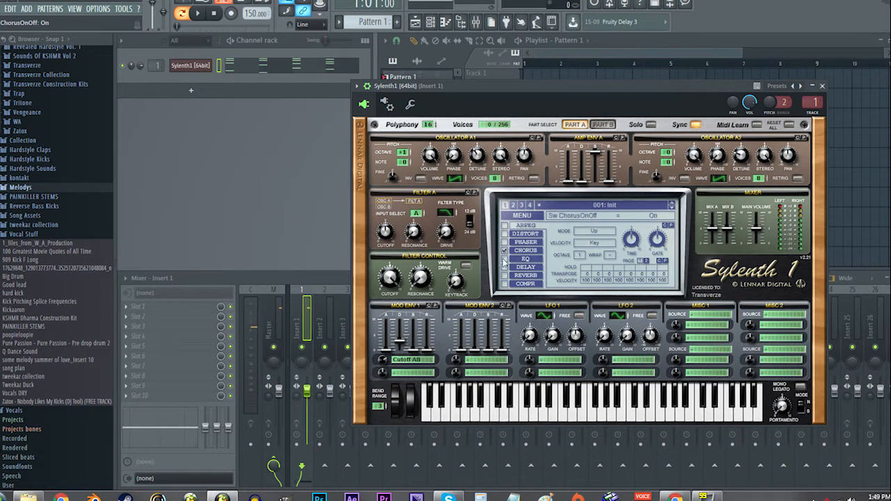
{"action": "key", "text": "space"}
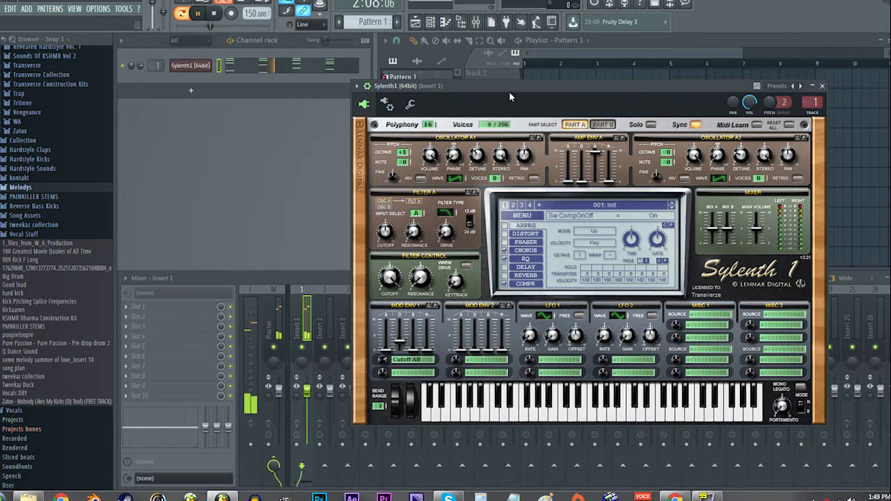
- In Part B, set oscillator B1 to 1 voice and oscillator B2 to 8 voices with retrigger off and detune 1.52
{"action": "left_click_drag", "start_coordinate": [509, 91], "coordinate": [489, 90]}
{"action": "left_click", "coordinate": [583, 123]}
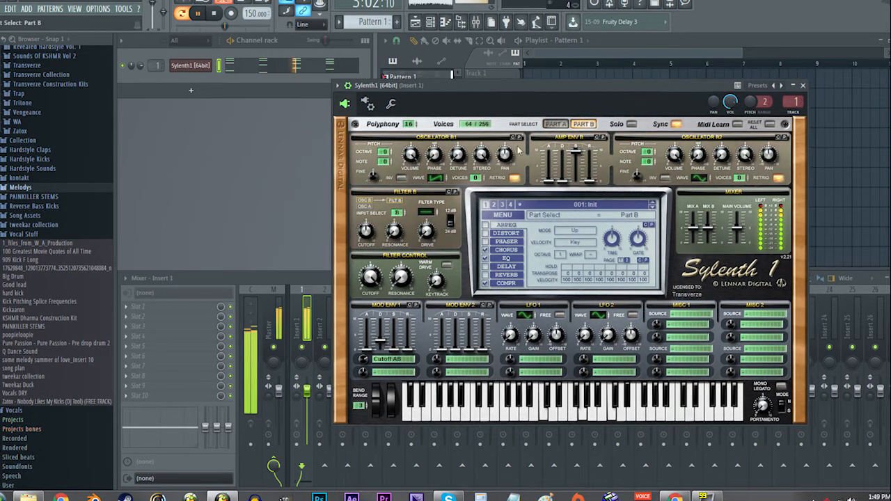
{"action": "left_click", "coordinate": [484, 178]}
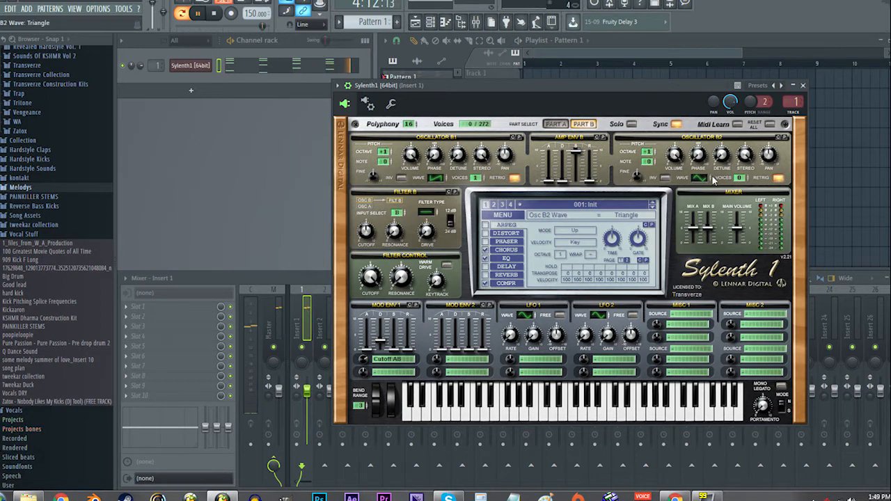
{"action": "left_click", "coordinate": [777, 179]}
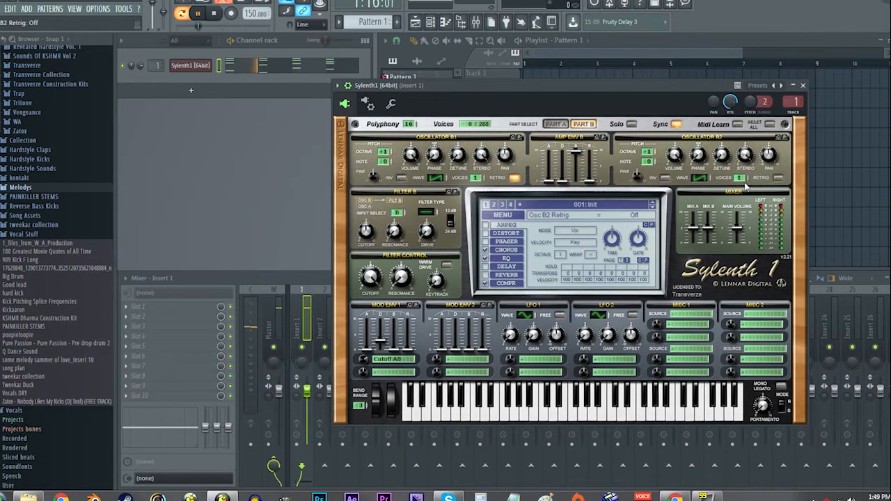
{"action": "left_click_drag", "start_coordinate": [764, 173], "coordinate": [727, 136]}
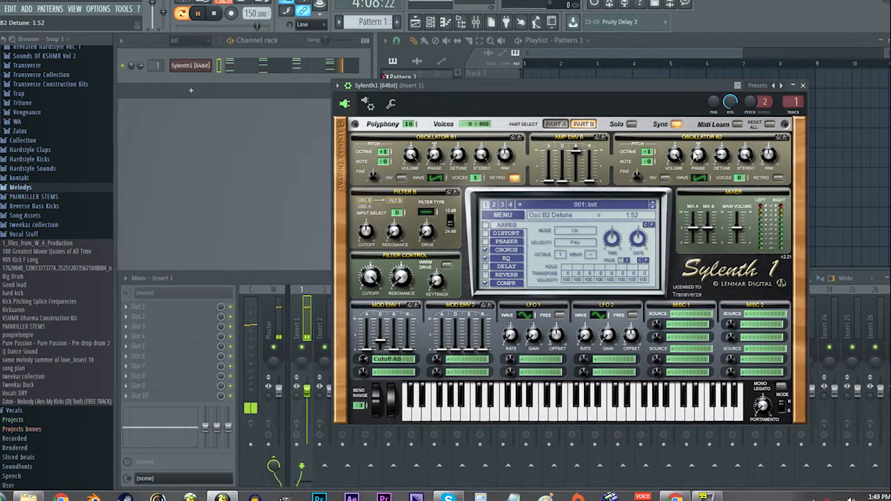
{"action": "key", "text": "space"}
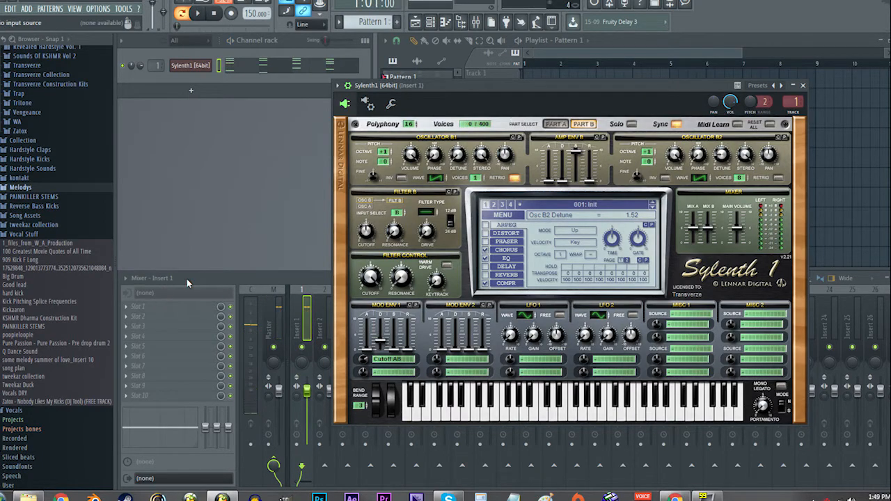
- Load ArtsAcousticReverb into slot 1 of mixer Insert 1 and set its predelay to 4 ms and wet level to -5.43 dB
{"action": "left_click_drag", "start_coordinate": [510, 93], "coordinate": [541, 78]}
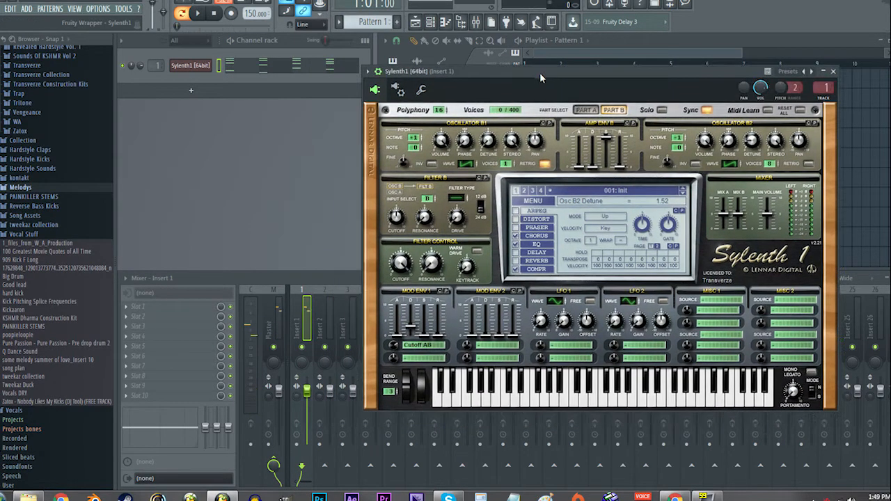
{"action": "left_click", "coordinate": [307, 304]}
{"action": "left_click", "coordinate": [138, 312]}
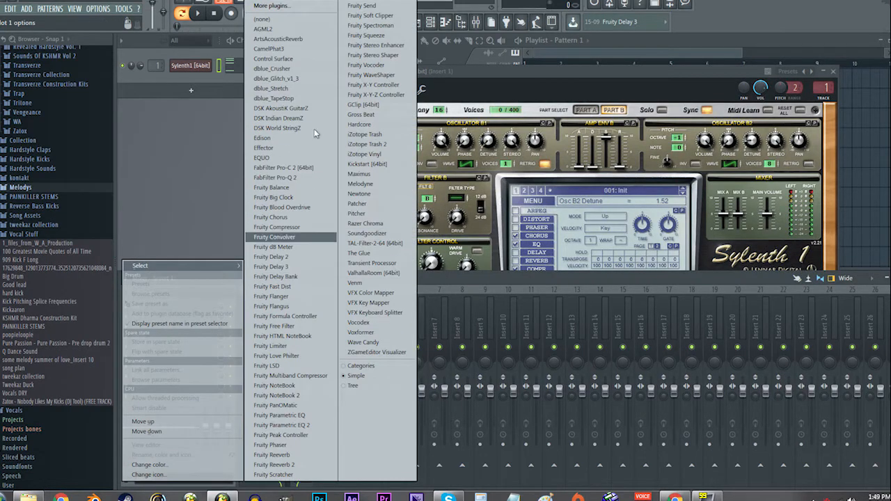
{"action": "left_click", "coordinate": [277, 39]}
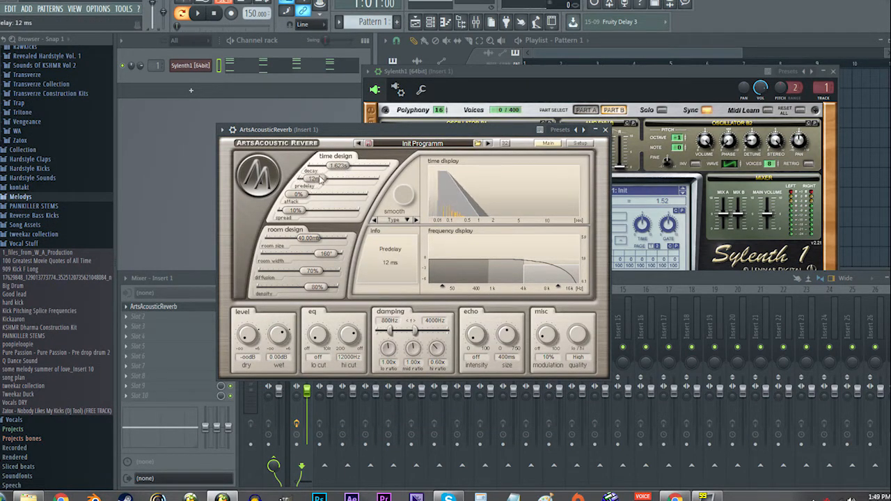
{"action": "left_click_drag", "start_coordinate": [329, 179], "coordinate": [320, 181]}
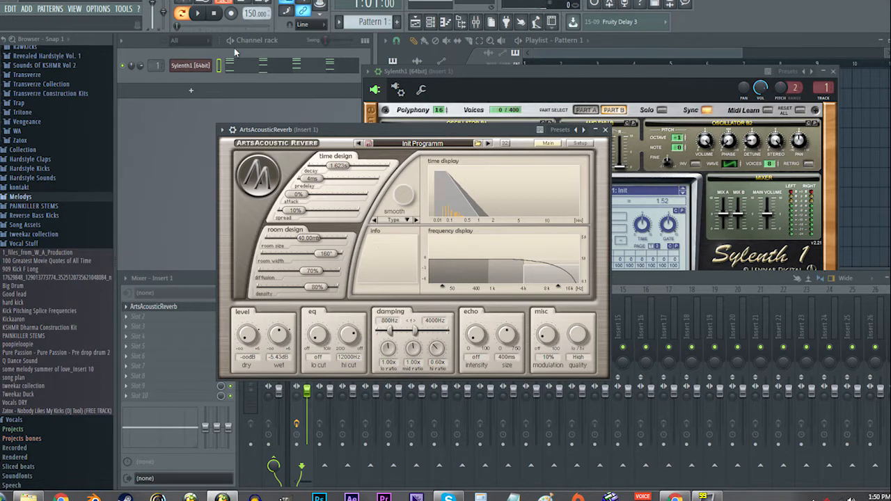
- Set the reverb's low damping crossover to 20 Hz and its dry level to -1.62 dB while the pattern plays
{"action": "key", "text": "space"}
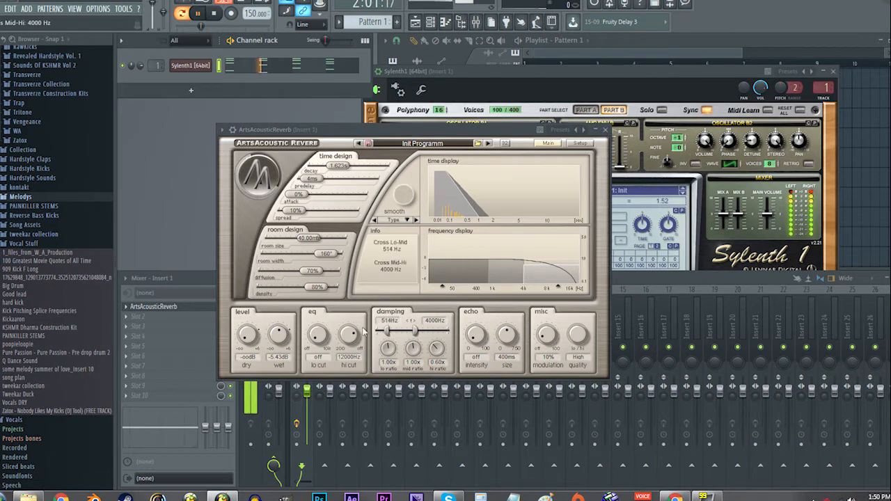
{"action": "left_click_drag", "start_coordinate": [390, 330], "coordinate": [375, 331]}
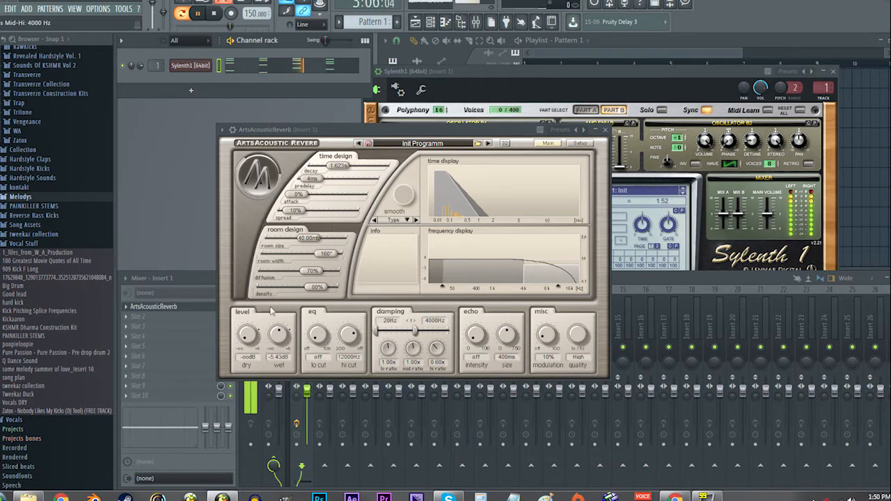
{"action": "left_click_drag", "start_coordinate": [254, 333], "coordinate": [273, 277]}
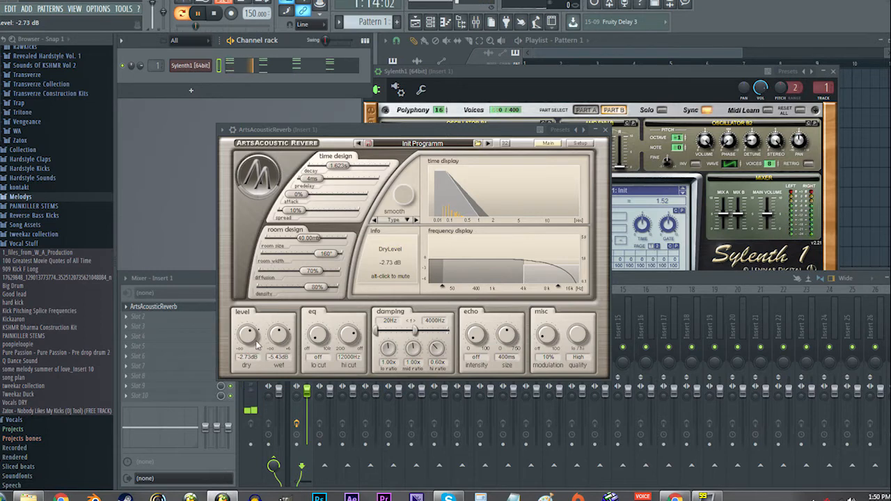
{"action": "left_click_drag", "start_coordinate": [257, 344], "coordinate": [269, 333]}
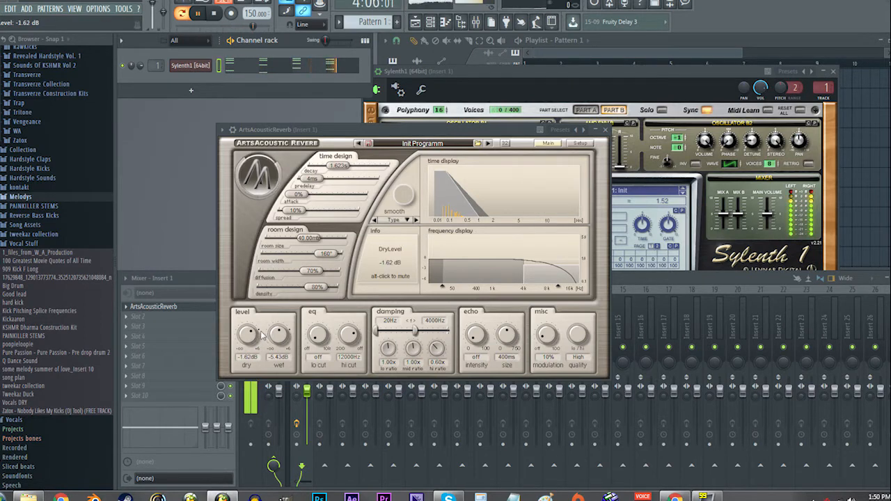
{"action": "left_click", "coordinate": [207, 27]}
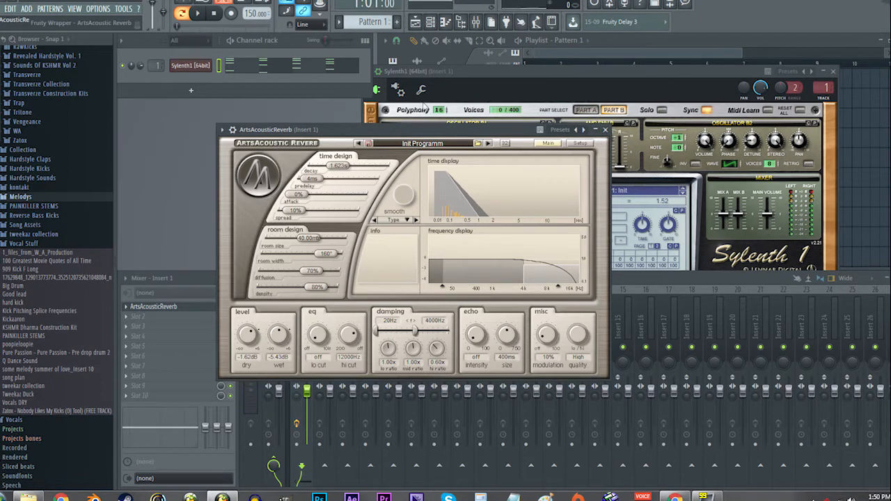
{"action": "key", "text": "space"}
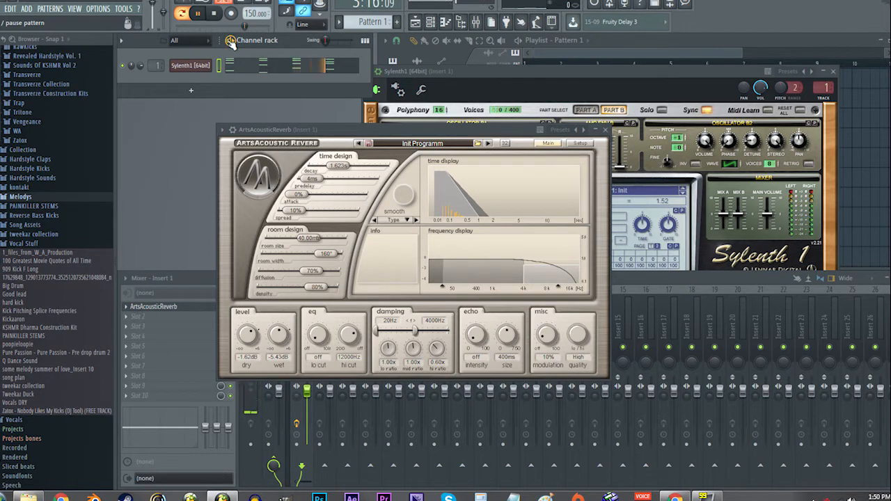
- Select all chord notes of the Sylenth1 pattern in the piano roll and transpose them down three semitones
{"action": "left_click", "coordinate": [263, 66]}
{"action": "key", "text": "space"}
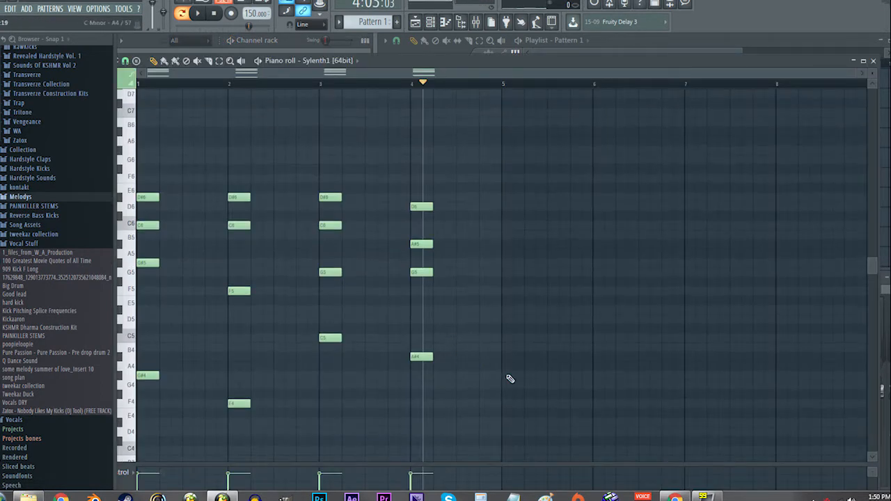
{"action": "left_click_drag", "start_coordinate": [524, 398], "coordinate": [136, 107]}
{"action": "left_click_drag", "start_coordinate": [280, 413], "coordinate": [186, 389]}
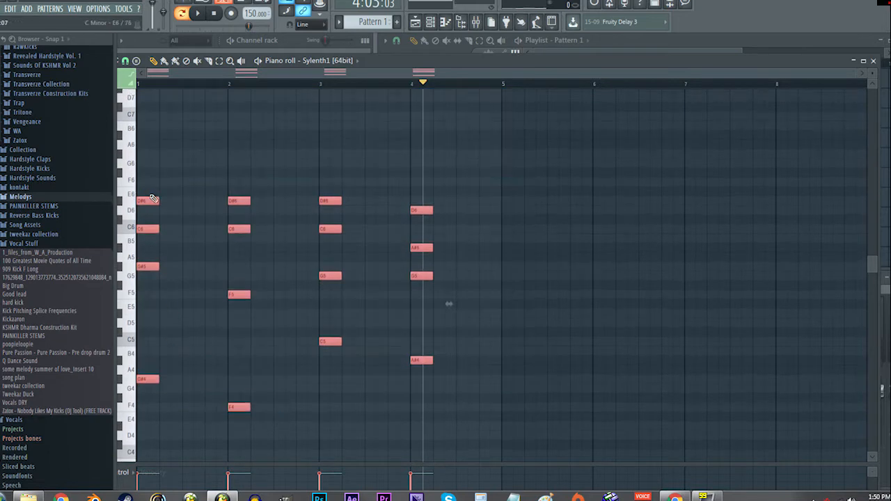
{"action": "left_click_drag", "start_coordinate": [150, 199], "coordinate": [150, 227]}
{"action": "left_click", "coordinate": [172, 267]}
- Play back the transposed chord progression in the piano roll to judge how it sounds
{"action": "key", "text": "space"}
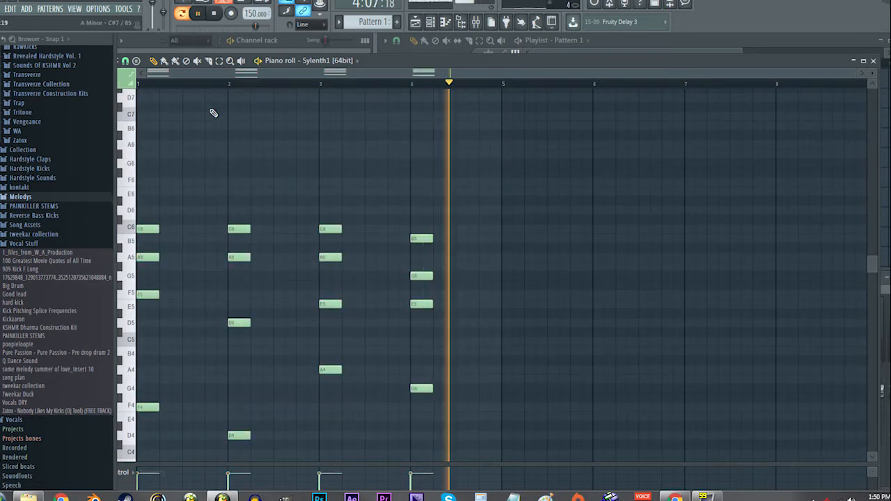
{"action": "left_click_drag", "start_coordinate": [195, 185], "coordinate": [192, 144]}
{"action": "scroll", "coordinate": [165, 211], "scroll_direction": "up", "scroll_amount": 3}
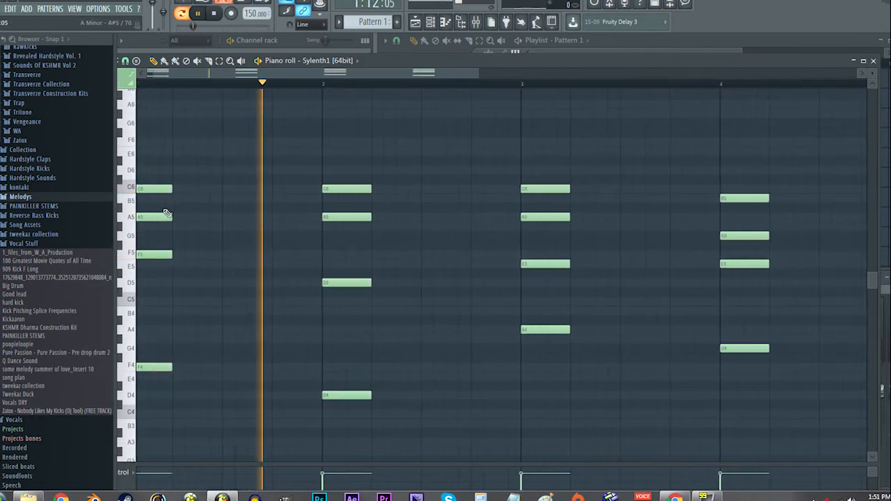
{"action": "left_click_drag", "start_coordinate": [165, 211], "coordinate": [277, 202]}
{"action": "scroll", "coordinate": [277, 203], "scroll_direction": "down", "scroll_amount": 2}
{"action": "scroll", "coordinate": [277, 202], "scroll_direction": "down", "scroll_amount": 2}
{"action": "left_click_drag", "start_coordinate": [199, 207], "coordinate": [211, 222]}
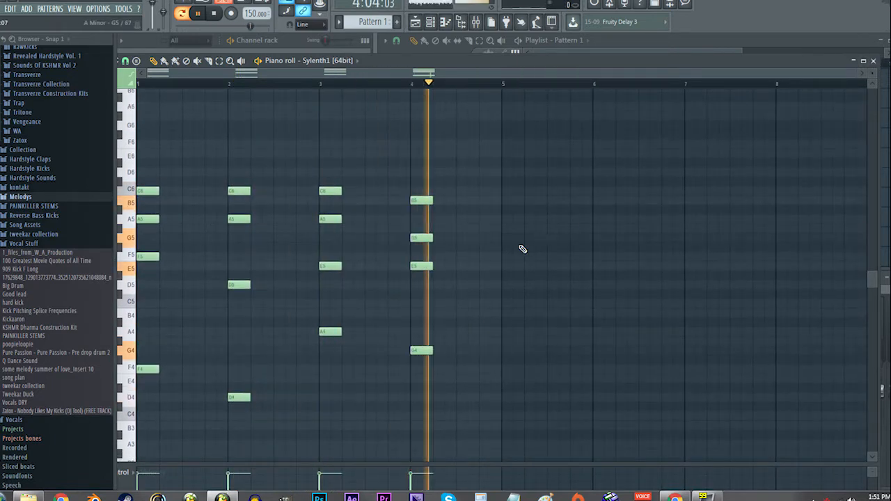
{"action": "key", "text": "space"}
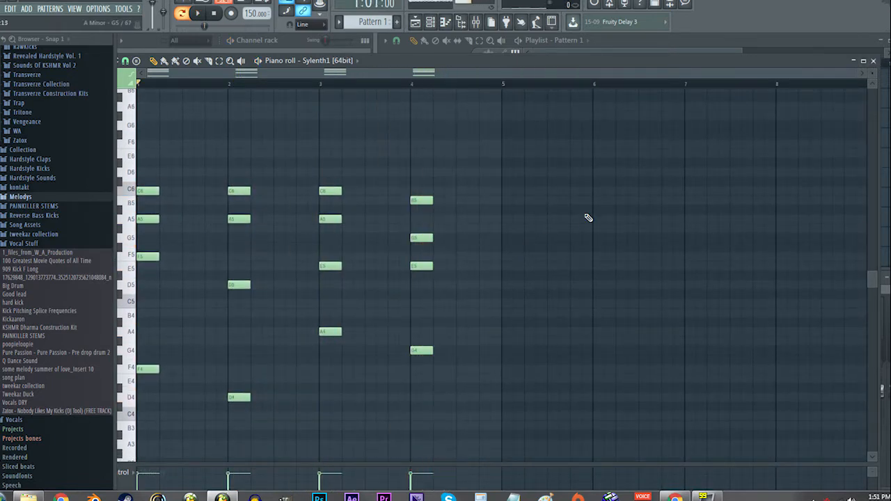
{"action": "left_click", "coordinate": [863, 62]}
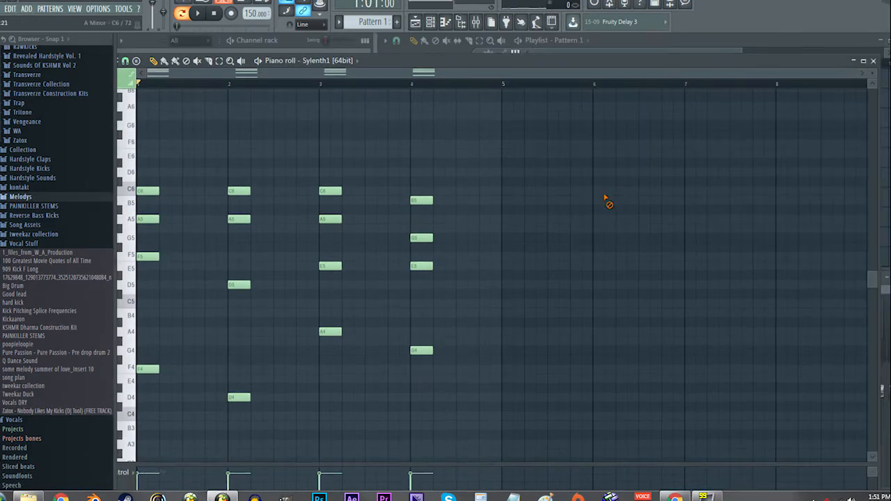
{"action": "scroll", "coordinate": [575, 219], "scroll_direction": "up", "scroll_amount": 1}
{"action": "key", "text": "ctrl+s"}
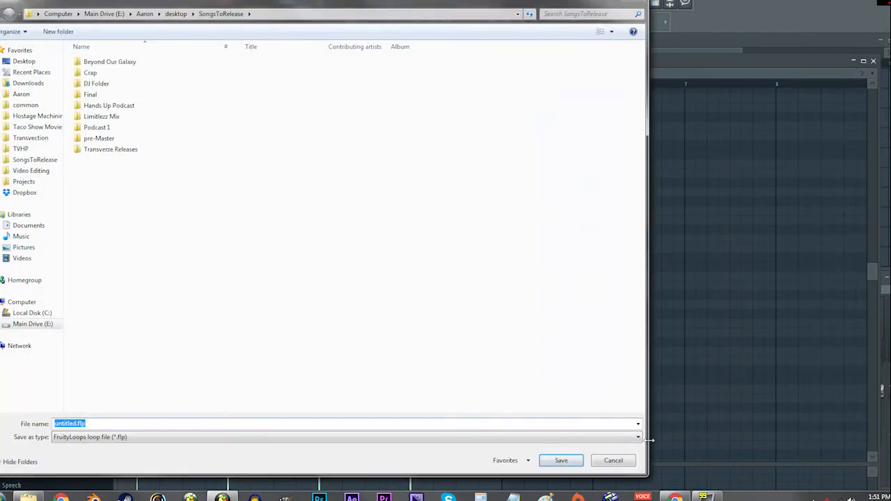
{"action": "left_click", "coordinate": [613, 461]}
{"action": "scroll", "coordinate": [636, 302], "scroll_direction": "down", "scroll_amount": 3}
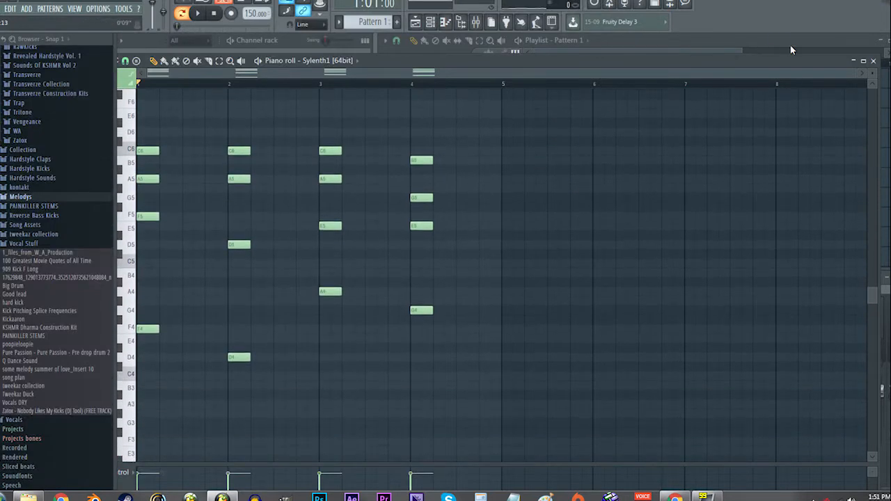
- Bring up the mixer and load Fruity delay 2 into slot 2 of Insert 1
{"action": "key", "text": "F5"}
{"action": "left_click", "coordinate": [461, 21]}
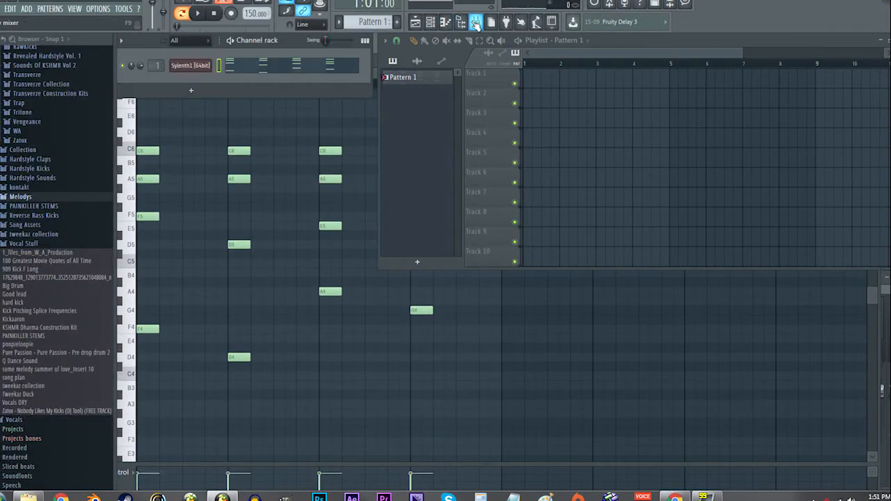
{"action": "left_click", "coordinate": [476, 22]}
{"action": "left_click", "coordinate": [316, 312]}
{"action": "left_click", "coordinate": [301, 319]}
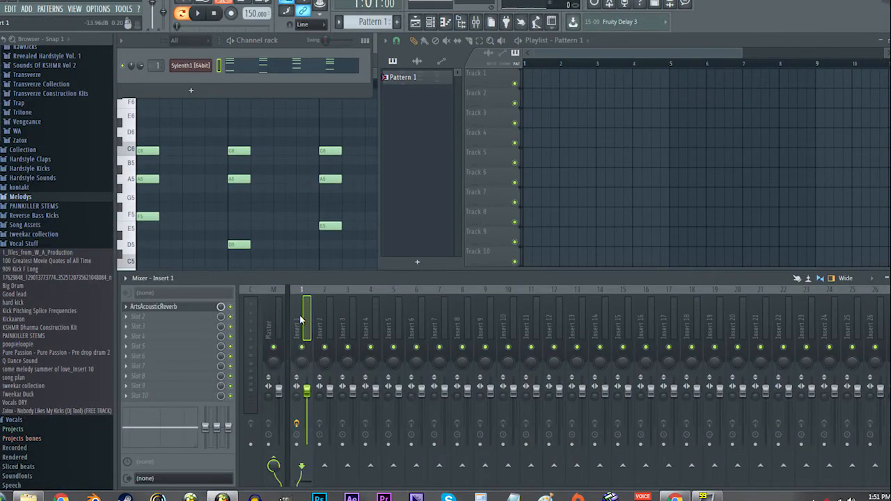
{"action": "left_click", "coordinate": [158, 322]}
{"action": "mouse_move", "coordinate": [147, 264]}
{"action": "left_click", "coordinate": [271, 256]}
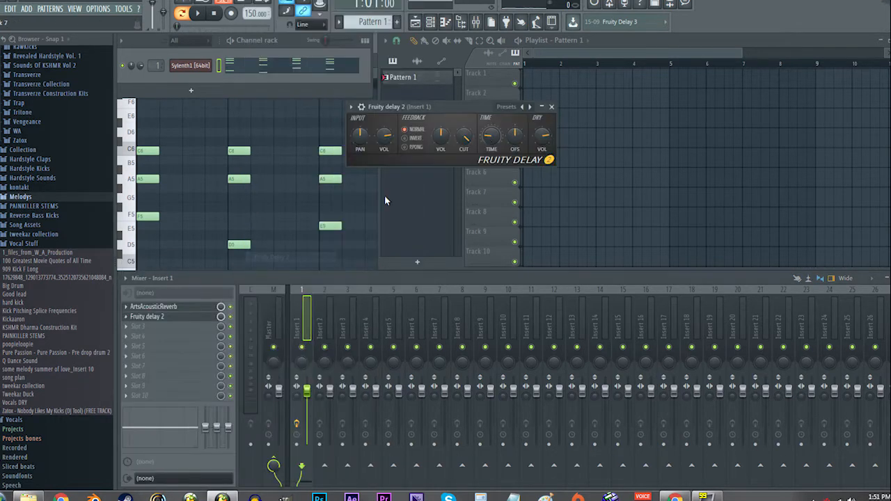
- Try delay times of 4 steps and 8 steps in Fruity delay 2 while the pattern plays
{"action": "right_click", "coordinate": [496, 139]}
{"action": "mouse_move", "coordinate": [526, 158]}
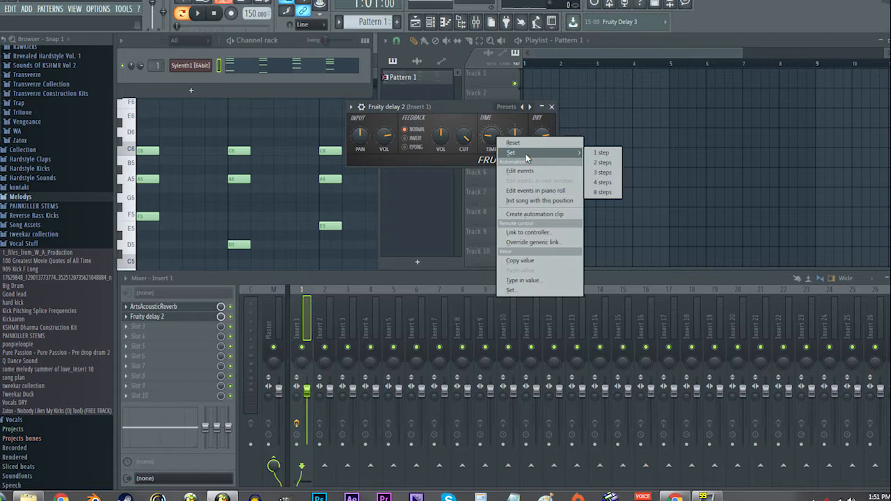
{"action": "left_click", "coordinate": [603, 183]}
{"action": "key", "text": "space"}
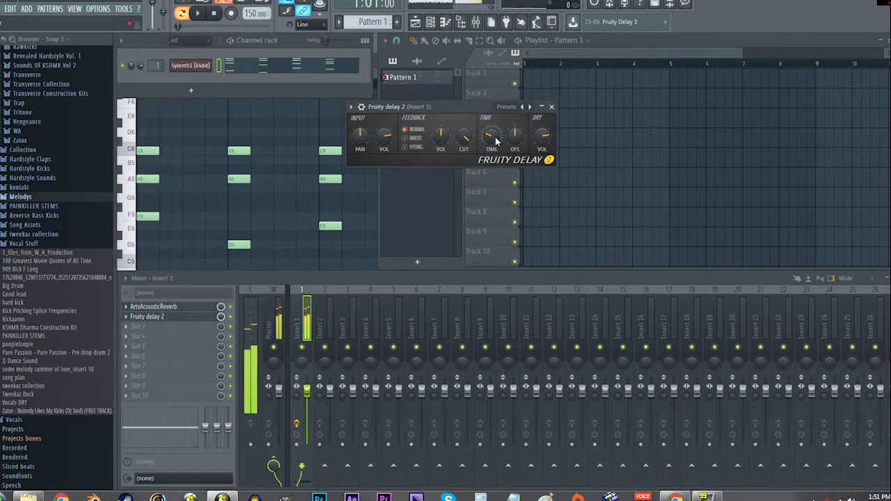
{"action": "right_click", "coordinate": [496, 139]}
{"action": "mouse_move", "coordinate": [527, 158]}
{"action": "left_click", "coordinate": [602, 192]}
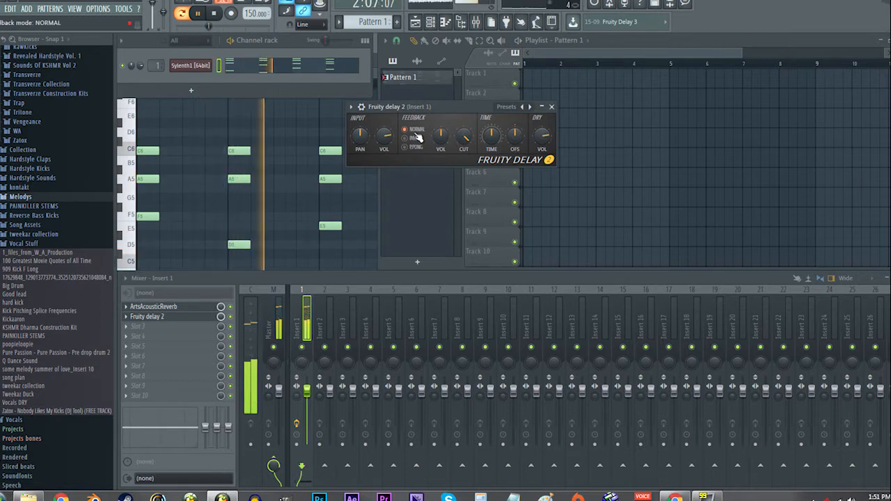
- Return the delay time to 4 steps, fine-tune it and lower the input volume during playback, and close the delay
{"action": "right_click", "coordinate": [488, 139]}
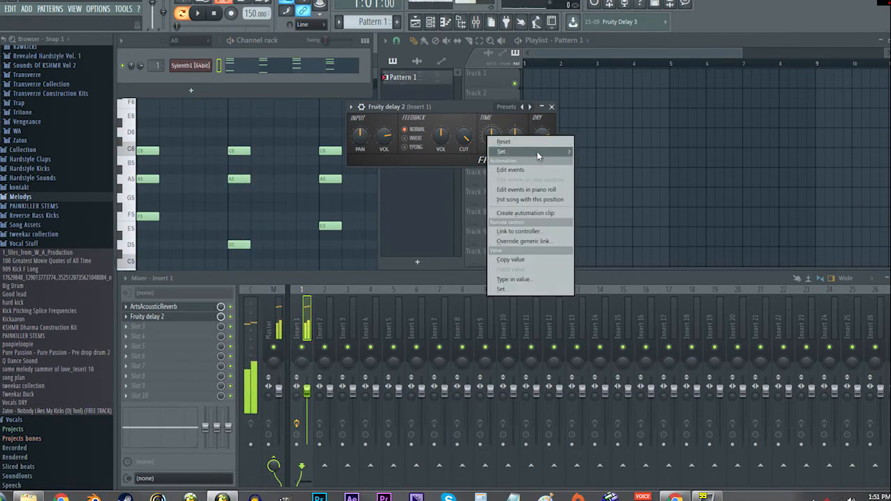
{"action": "mouse_move", "coordinate": [536, 151]}
{"action": "left_click", "coordinate": [595, 181]}
{"action": "key", "text": "space"}
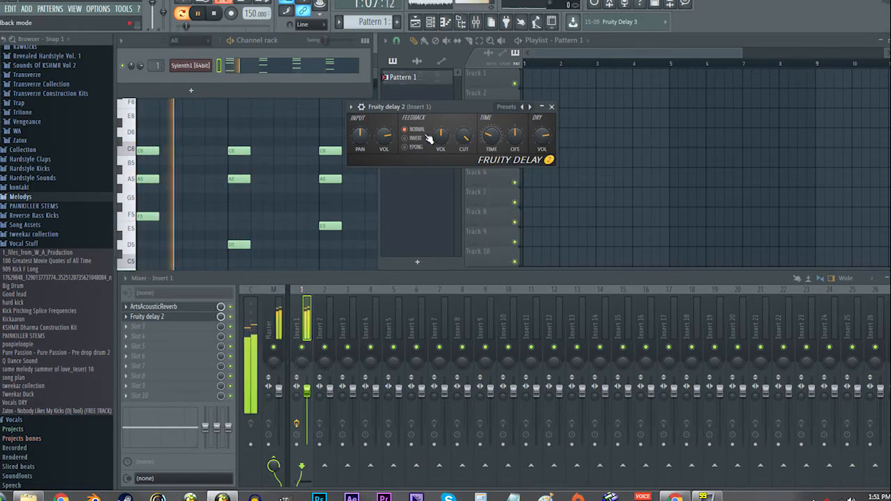
{"action": "key", "text": "space"}
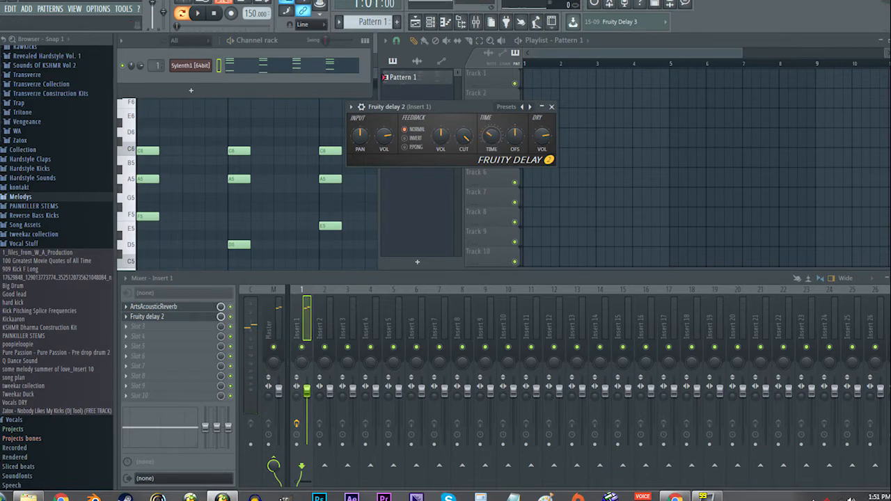
{"action": "key", "text": "space"}
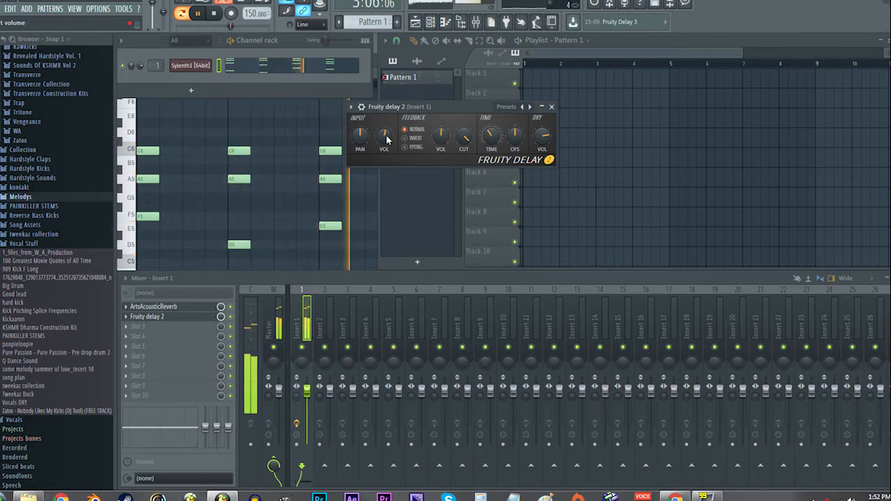
{"action": "left_click", "coordinate": [551, 106]}
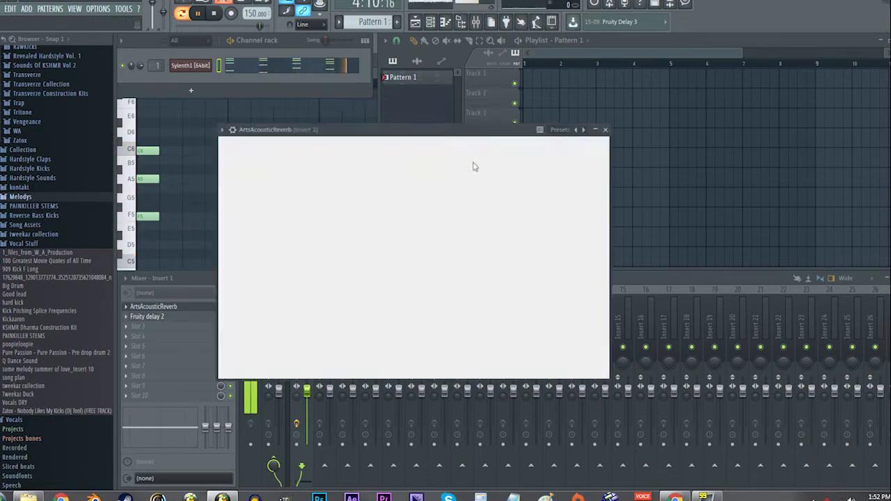
- Load Fruity parametric EQ 2 into slot 3 of Insert 1, make band 1 a high pass and raise its frequency to cut the lows
{"action": "key", "text": "space"}
{"action": "left_click", "coordinate": [128, 326]}
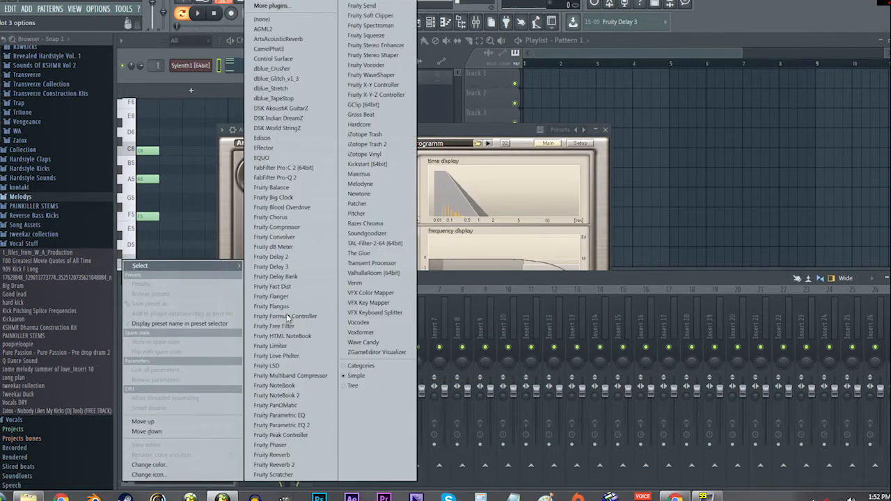
{"action": "left_click", "coordinate": [281, 425]}
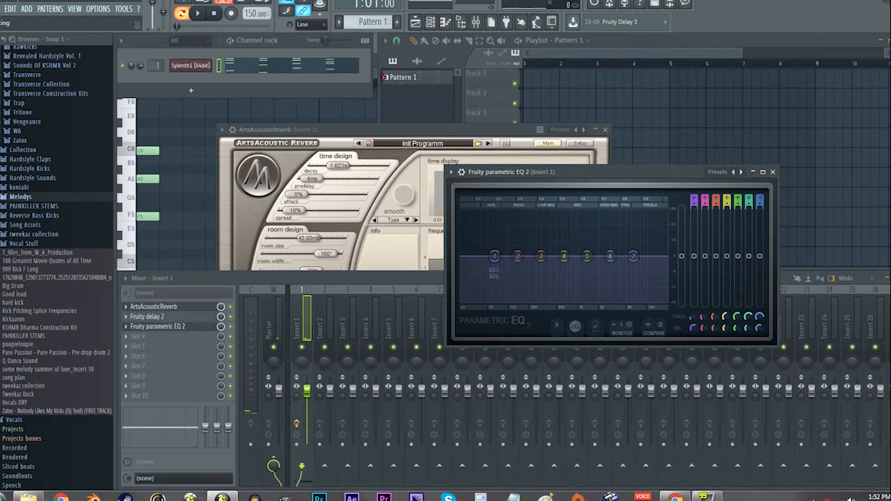
{"action": "mouse_move", "coordinate": [693, 201]}
{"action": "left_mouse_down"}
{"action": "mouse_move", "coordinate": [693, 219]}
{"action": "mouse_move", "coordinate": [694, 196]}
{"action": "left_mouse_up"}
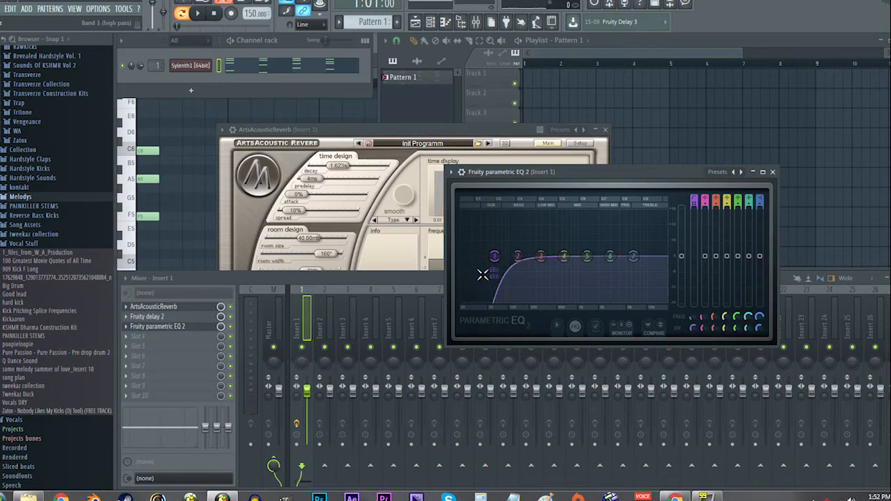
{"action": "left_click_drag", "start_coordinate": [500, 256], "coordinate": [514, 256]}
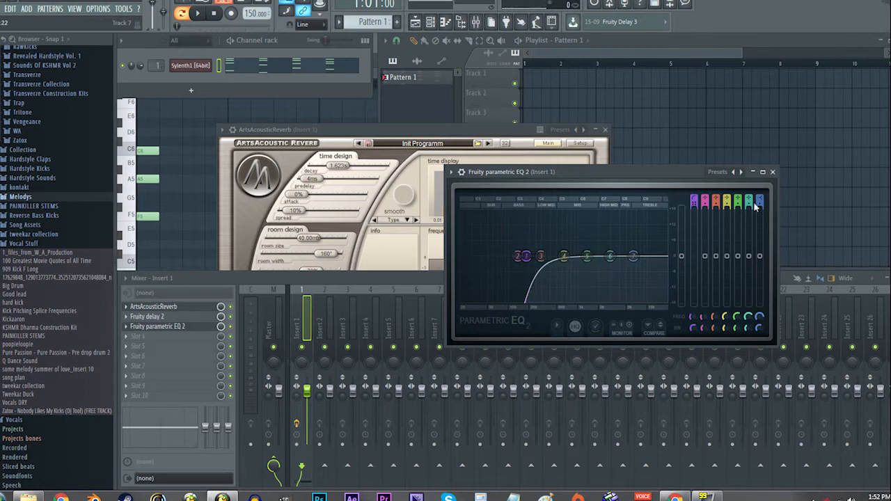
- Lower the EQ's band 7 high shelf slightly and shift it to a higher frequency during playback, and close the EQ
{"action": "key", "text": "space"}
{"action": "left_click_drag", "start_coordinate": [633, 256], "coordinate": [657, 265]}
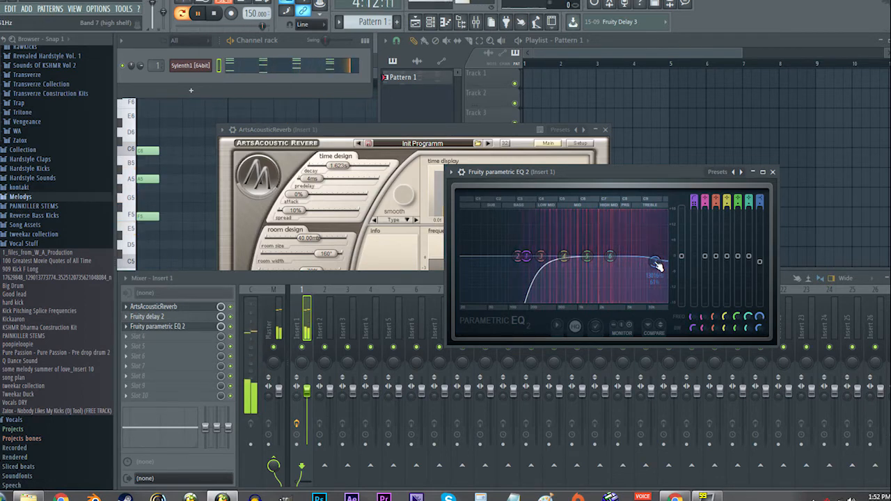
{"action": "left_click", "coordinate": [772, 172]}
{"action": "key", "text": "space"}
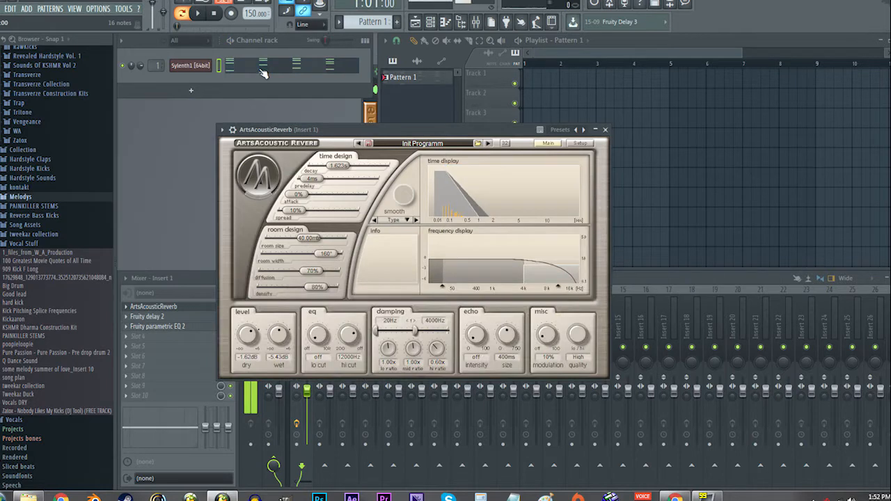
- Open the Sylenth1 piano roll and copy all chords within their bars to add a second hit on step 7
{"action": "left_click", "coordinate": [263, 73]}
{"action": "scroll", "coordinate": [246, 238], "scroll_direction": "up", "scroll_amount": 2}
{"action": "scroll", "coordinate": [255, 256], "scroll_direction": "down", "scroll_amount": 2}
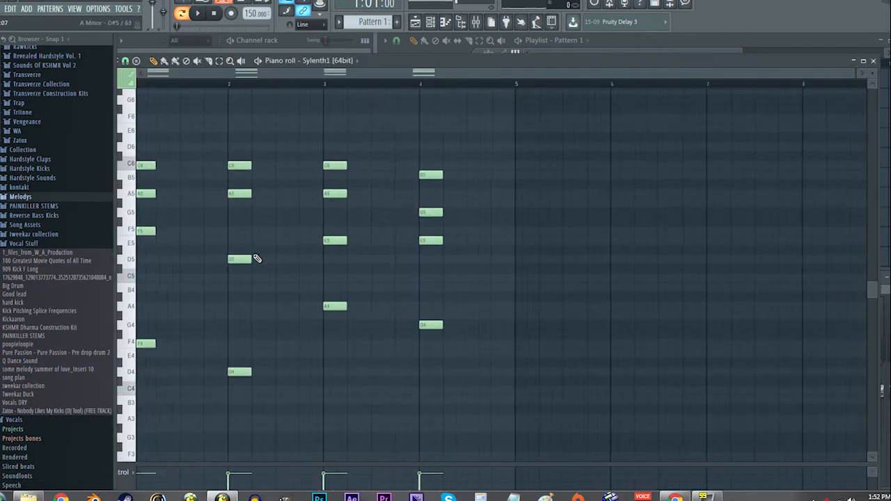
{"action": "scroll", "coordinate": [417, 299], "scroll_direction": "up", "scroll_amount": 1}
{"action": "left_click_drag", "start_coordinate": [573, 380], "coordinate": [251, 234]}
{"action": "key", "text": "ctrl+a"}
{"action": "scroll", "coordinate": [93, 174], "scroll_direction": "up", "scroll_amount": 10}
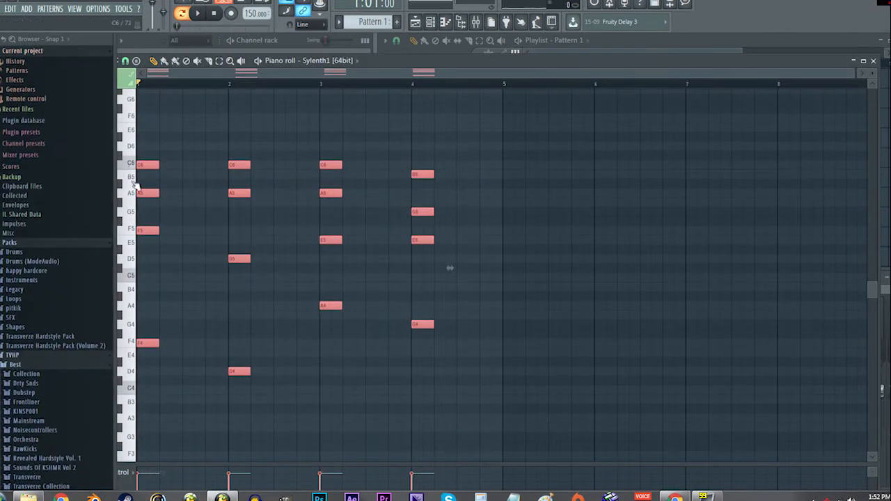
{"action": "scroll", "coordinate": [147, 192], "scroll_direction": "up", "scroll_amount": 5}
{"action": "left_click_drag", "start_coordinate": [283, 186], "coordinate": [367, 190]}
{"action": "mouse_move", "coordinate": [262, 153]}
{"action": "left_mouse_down"}
{"action": "mouse_move", "coordinate": [196, 153]}
{"action": "mouse_move", "coordinate": [339, 154]}
{"action": "mouse_move", "coordinate": [275, 126]}
{"action": "mouse_move", "coordinate": [360, 244]}
{"action": "left_mouse_up"}
{"action": "key", "text": "space"}
{"action": "key", "text": "space"}
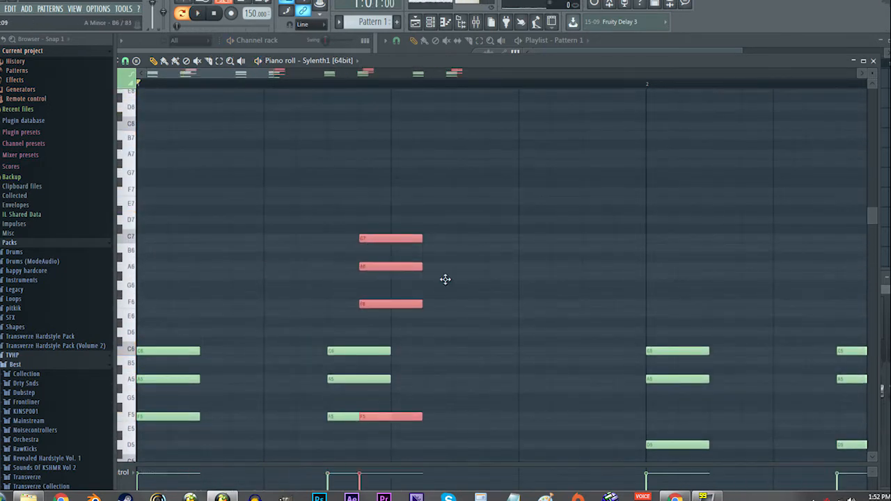
- Add third and fourth chord hits on steps 11 and 14 of each bar, checking the rhythm with short playbacks
{"action": "left_click_drag", "start_coordinate": [446, 279], "coordinate": [452, 153]}
{"action": "key", "text": "space"}
{"action": "left_click_drag", "start_coordinate": [463, 121], "coordinate": [581, 189]}
{"action": "key", "text": "space"}
{"action": "key", "text": "space"}
{"action": "key", "text": "space"}
{"action": "key", "text": "space"}
{"action": "key", "text": "space"}
{"action": "key", "text": "space"}
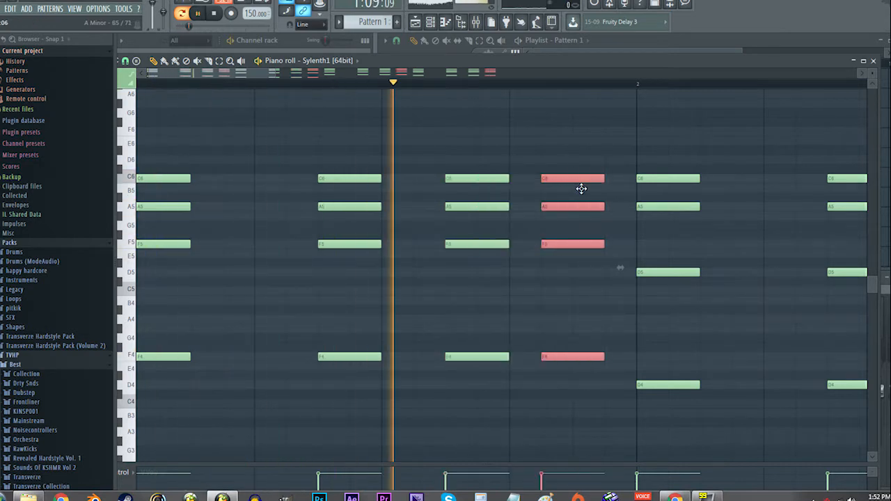
{"action": "key", "text": "space"}
- Play back all four bars of the repeated chord rhythm from the start
{"action": "scroll", "coordinate": [584, 183], "scroll_direction": "down", "scroll_amount": 1}
{"action": "scroll", "coordinate": [584, 183], "scroll_direction": "down", "scroll_amount": 3}
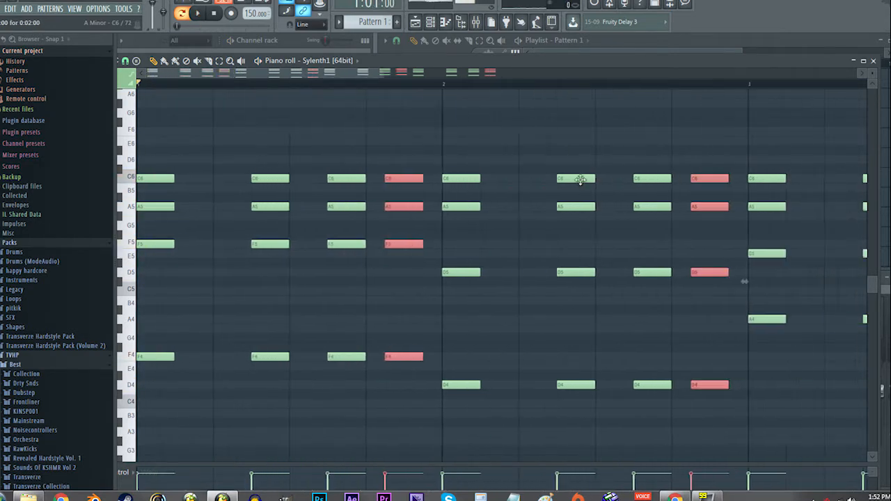
{"action": "scroll", "coordinate": [372, 140], "scroll_direction": "down", "scroll_amount": 2}
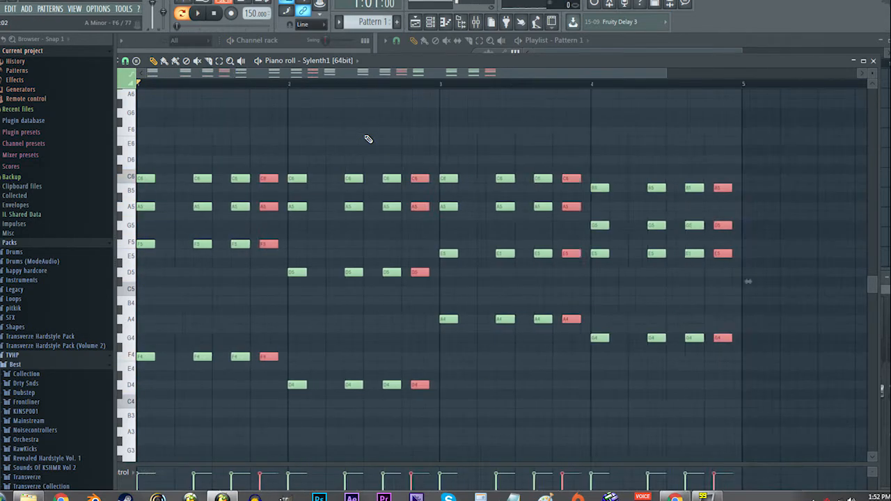
{"action": "left_click_drag", "start_coordinate": [234, 84], "coordinate": [128, 104]}
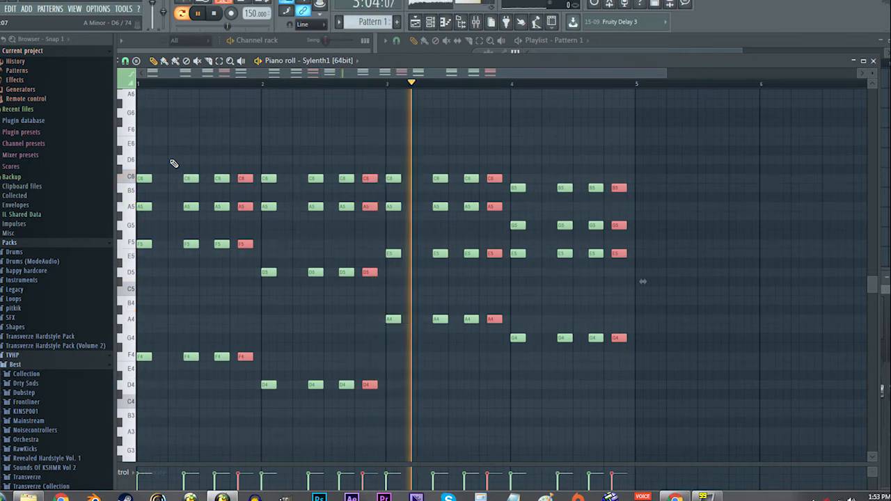
{"action": "key", "text": "space"}
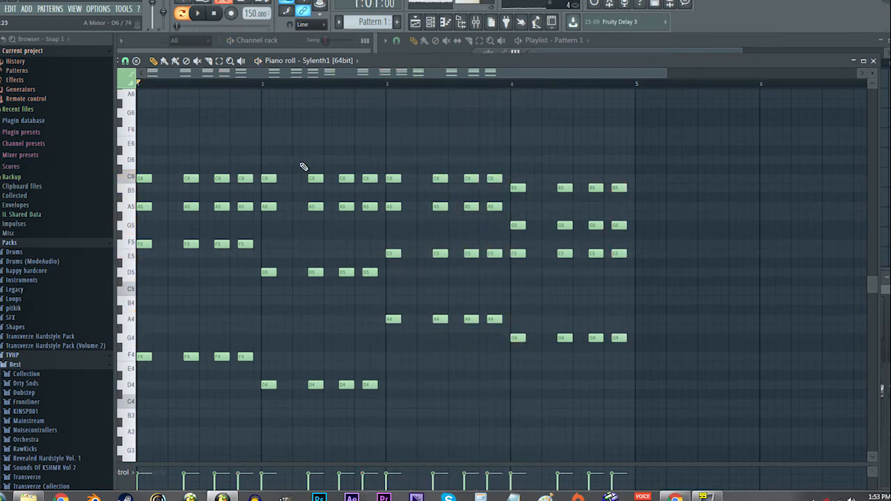
- Highlight the four bars individually on the timeline to compare their chord rhythms, clearing the selection each time
{"action": "scroll", "coordinate": [238, 113], "scroll_direction": "down", "scroll_amount": 1}
{"action": "left_click", "coordinate": [233, 84]}
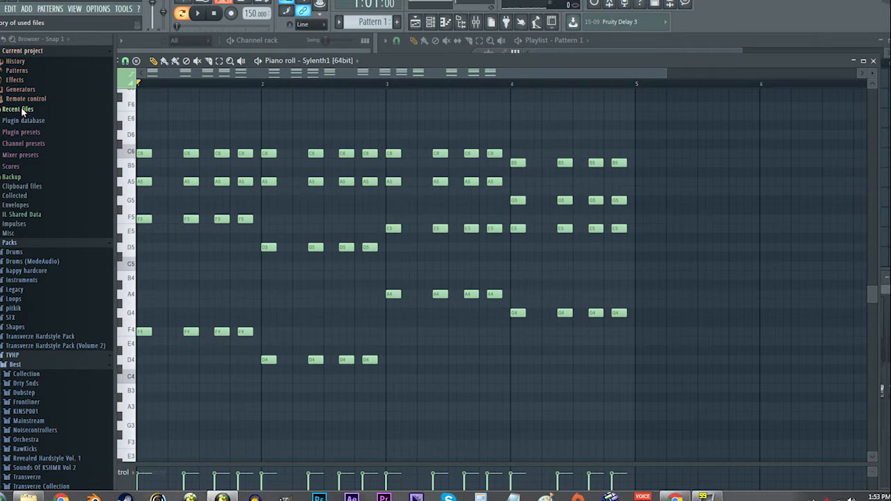
{"action": "left_click_drag", "start_coordinate": [265, 89], "coordinate": [112, 88]}
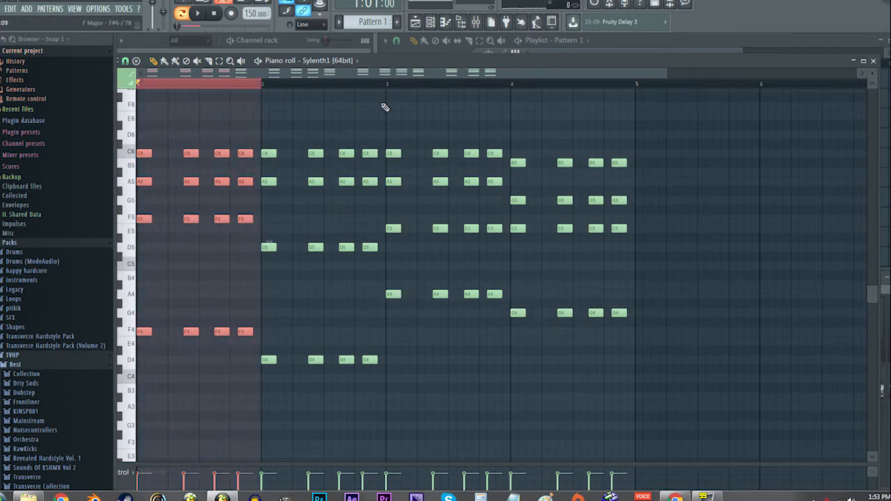
{"action": "left_click_drag", "start_coordinate": [387, 84], "coordinate": [473, 104]}
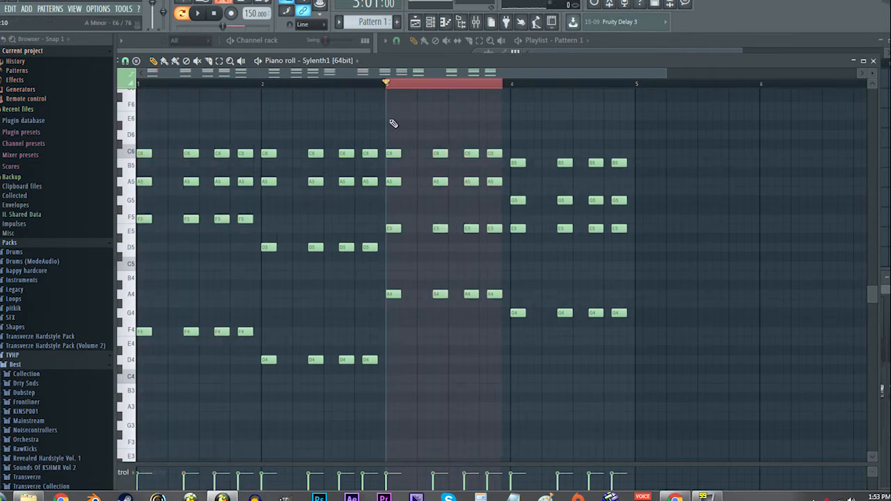
{"action": "key", "text": "ctrl+d"}
{"action": "left_click_drag", "start_coordinate": [293, 84], "coordinate": [383, 83]}
{"action": "key", "text": "ctrl+d"}
{"action": "left_click_drag", "start_coordinate": [517, 84], "coordinate": [636, 84]}
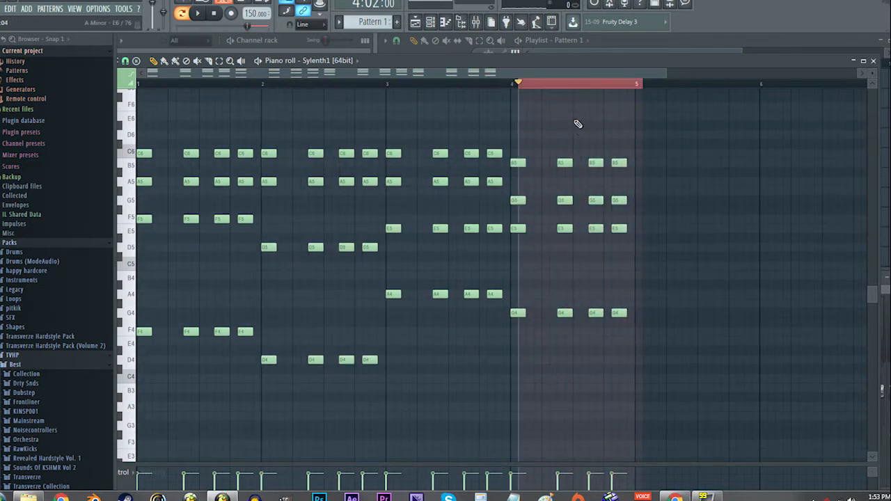
{"action": "key", "text": "ctrl+d"}
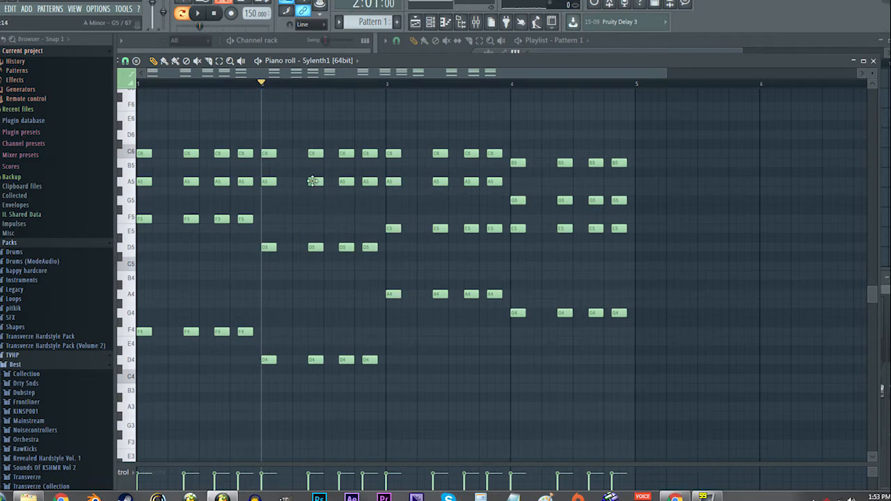
- Delete the last three chord hits from bar 2 and bar 4, keeping only the first hit in each
{"action": "left_click_drag", "start_coordinate": [284, 113], "coordinate": [370, 396]}
{"action": "key", "text": "Delete"}
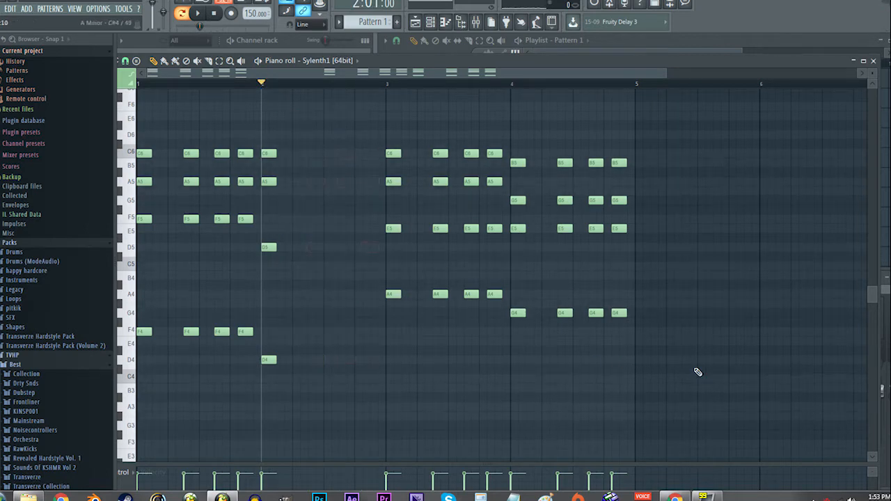
{"action": "left_click_drag", "start_coordinate": [679, 338], "coordinate": [561, 142]}
{"action": "key", "text": "Delete"}
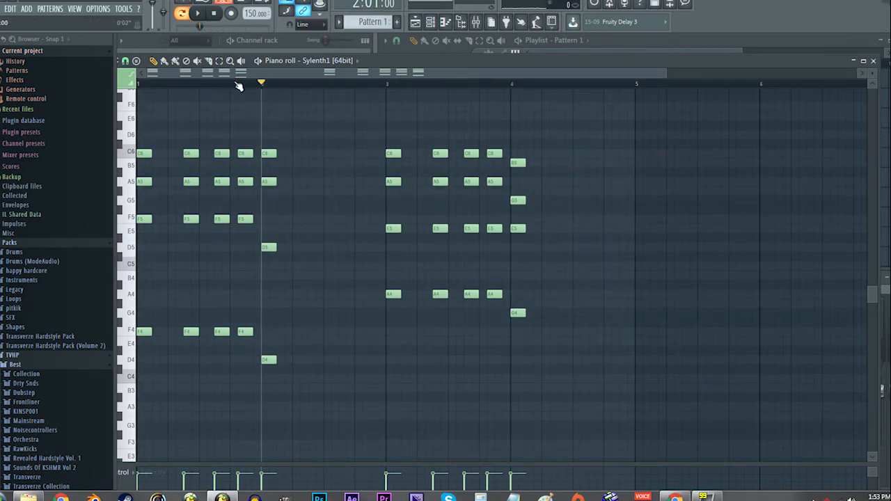
- Fill bar 2 from step 7 to its end with five back-to-back hits of the bar's chord and play it back
{"action": "key", "text": "space"}
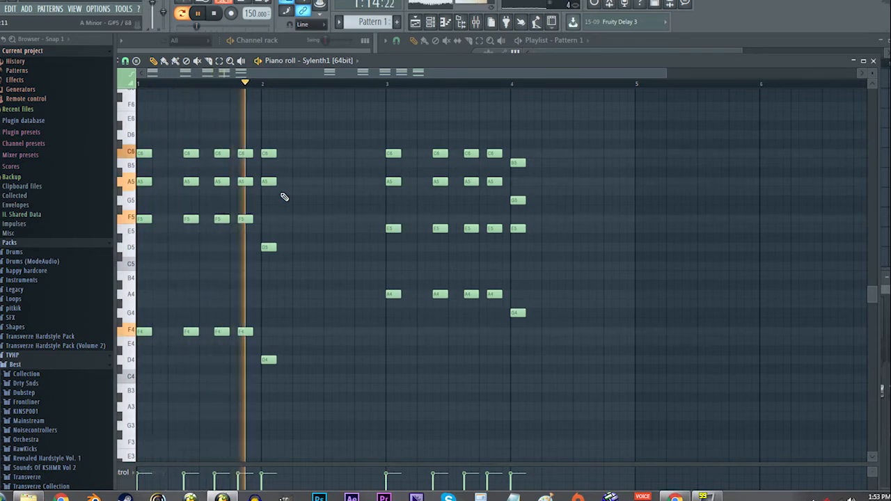
{"action": "left_click_drag", "start_coordinate": [311, 403], "coordinate": [329, 154]}
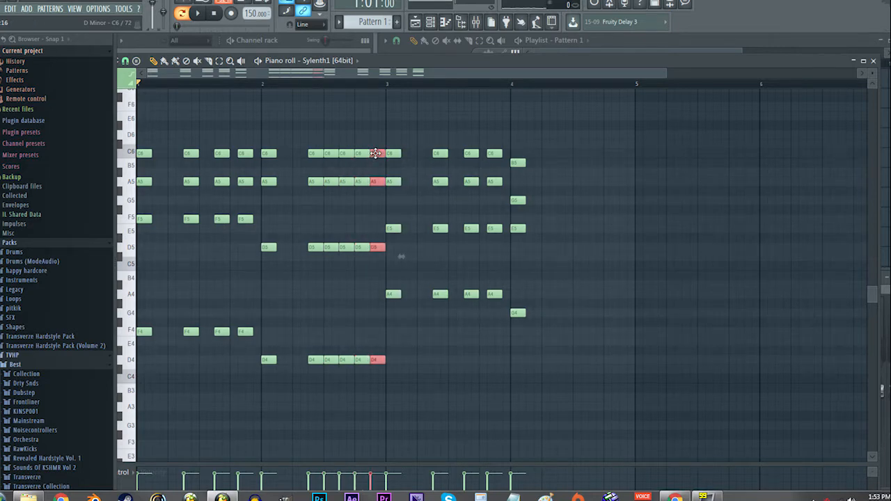
{"action": "key", "text": "space"}
{"action": "left_click_drag", "start_coordinate": [309, 112], "coordinate": [383, 374]}
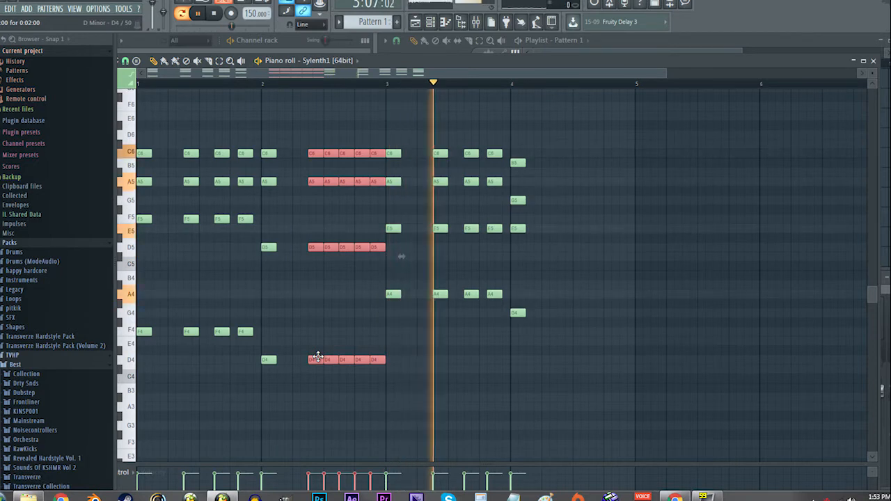
{"action": "left_click_drag", "start_coordinate": [317, 357], "coordinate": [472, 361]}
{"action": "key", "text": "space"}
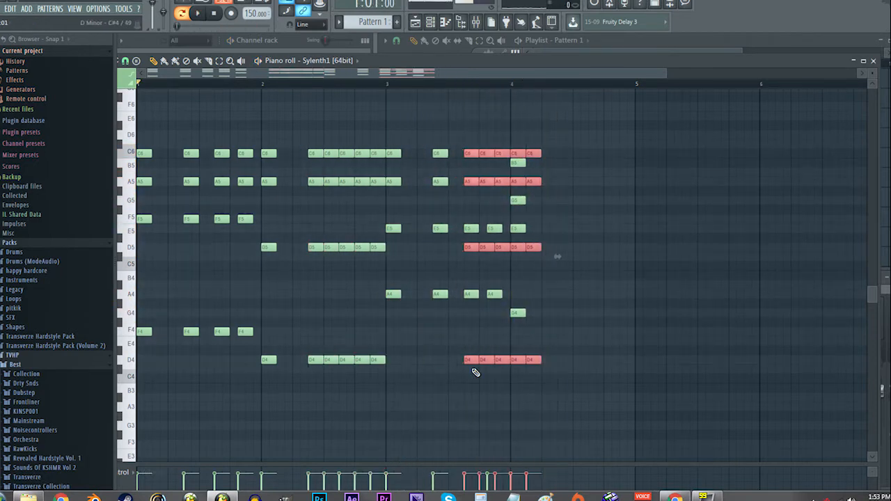
{"action": "key", "text": "Delete"}
- Fill bar 4 from step 7 to its end with five back-to-back hits of its own chord and play back the pattern
{"action": "left_click_drag", "start_coordinate": [550, 354], "coordinate": [611, 164]}
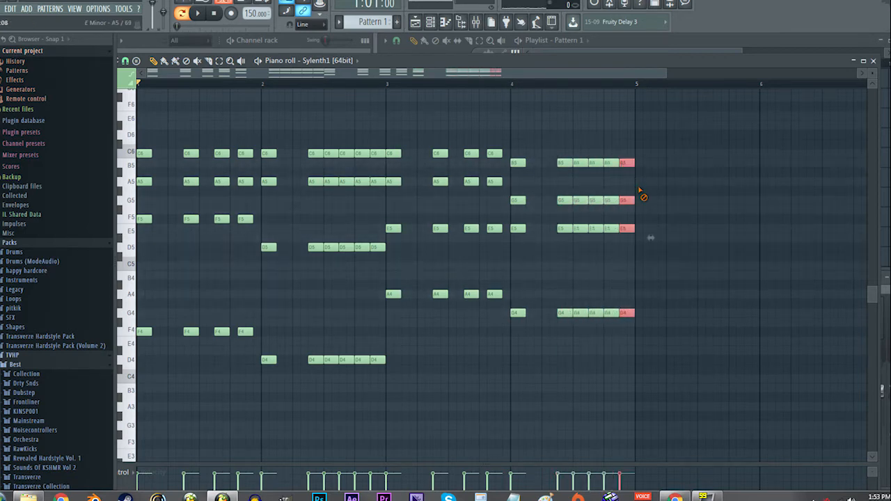
{"action": "scroll", "coordinate": [233, 237], "scroll_direction": "up", "scroll_amount": 2}
{"action": "left_click_drag", "start_coordinate": [262, 230], "coordinate": [340, 255]}
{"action": "scroll", "coordinate": [340, 254], "scroll_direction": "down", "scroll_amount": 3}
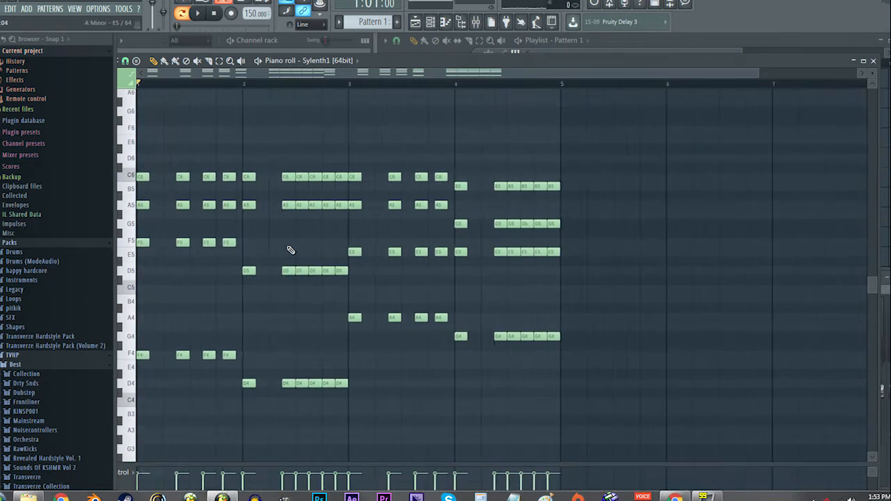
{"action": "key", "text": "space"}
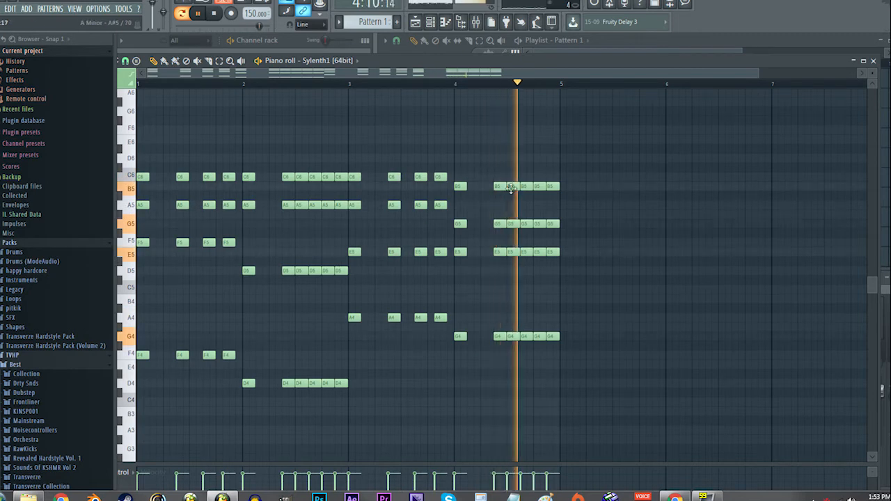
{"action": "key", "text": "space"}
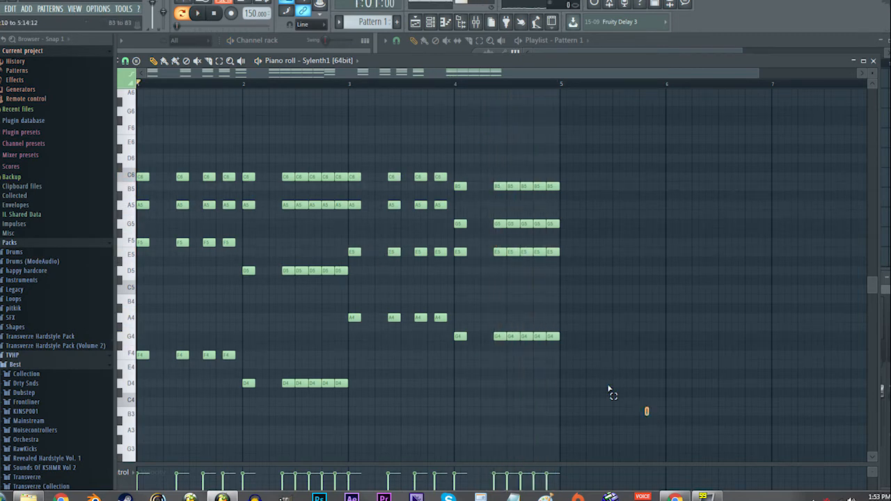
- Select all chord notes and shorten them together so that repeated hits have gaps, and play back the result
{"action": "left_click_drag", "start_coordinate": [647, 414], "coordinate": [133, 115]}
{"action": "scroll", "coordinate": [144, 177], "scroll_direction": "up", "scroll_amount": 10}
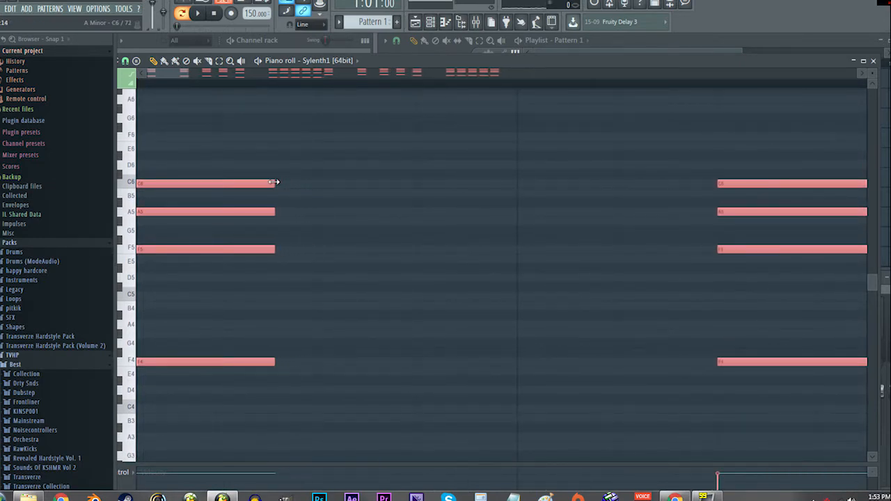
{"action": "left_click", "coordinate": [340, 219]}
{"action": "key", "text": "space"}
{"action": "scroll", "coordinate": [340, 219], "scroll_direction": "down", "scroll_amount": 10}
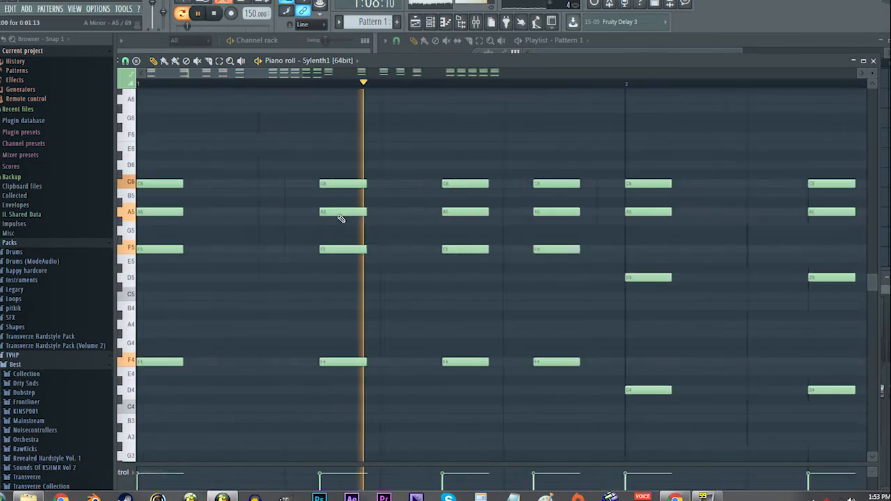
{"action": "scroll", "coordinate": [282, 262], "scroll_direction": "down", "scroll_amount": 5}
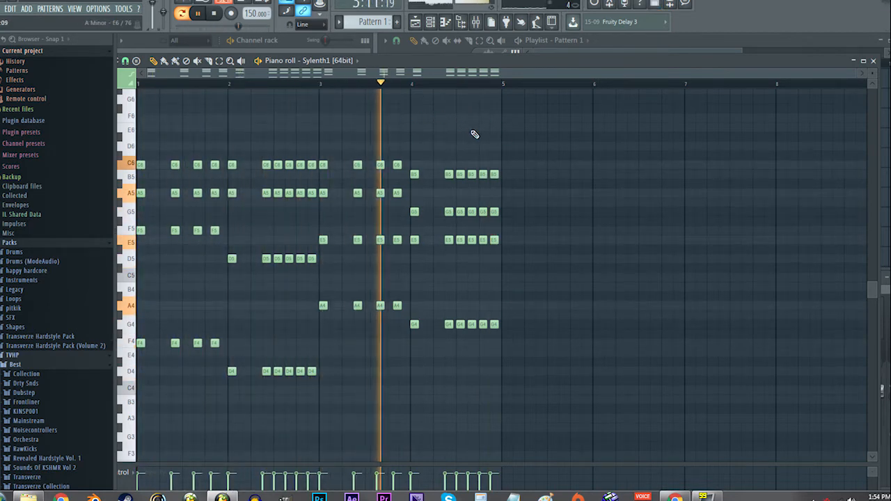
{"action": "key", "text": "space"}
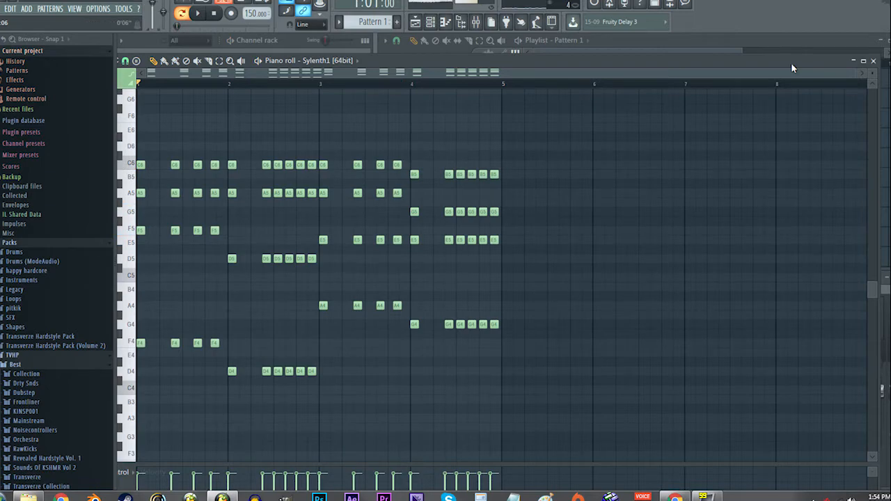
- Resize and reposition the piano roll window so its full keyboard and header are in view
{"action": "left_click", "coordinate": [863, 62]}
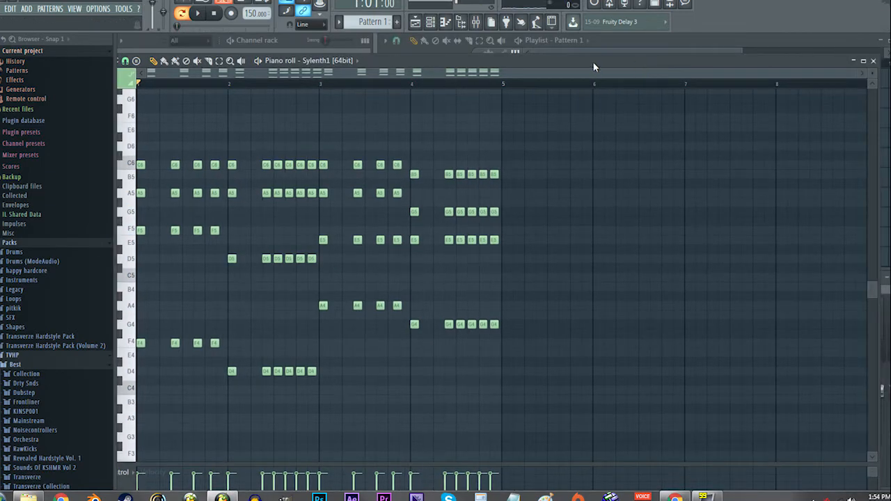
{"action": "double_click", "coordinate": [593, 61]}
{"action": "left_click_drag", "start_coordinate": [681, 153], "coordinate": [615, 69]}
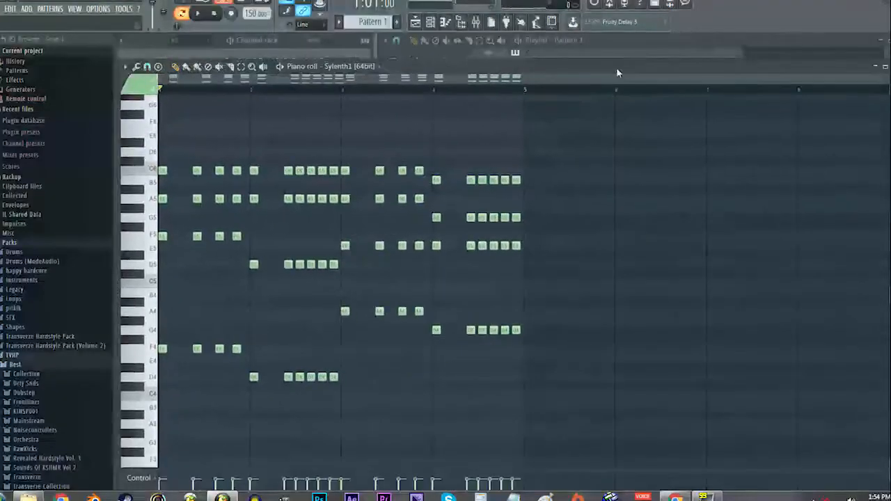
- Set oscillator A2's octave to +1 in part A of Sylenth1 while playing back the pattern
{"action": "left_click", "coordinate": [305, 40]}
{"action": "left_click", "coordinate": [200, 66]}
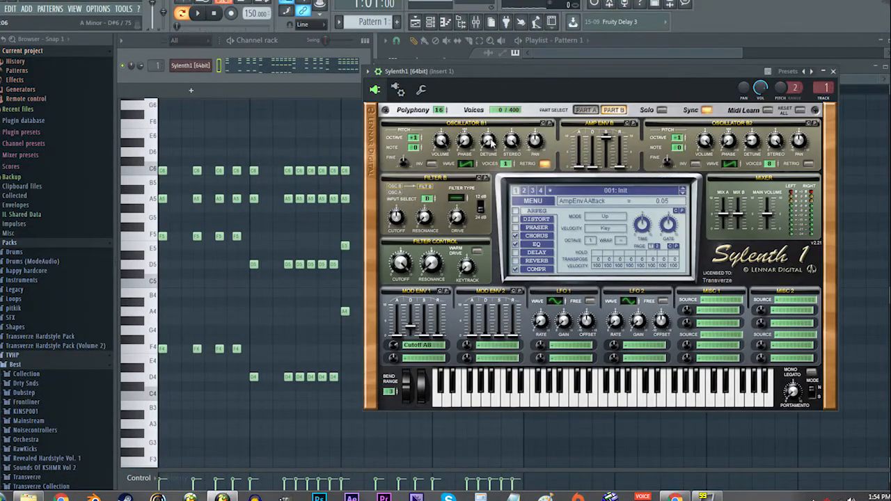
{"action": "left_click", "coordinate": [586, 110]}
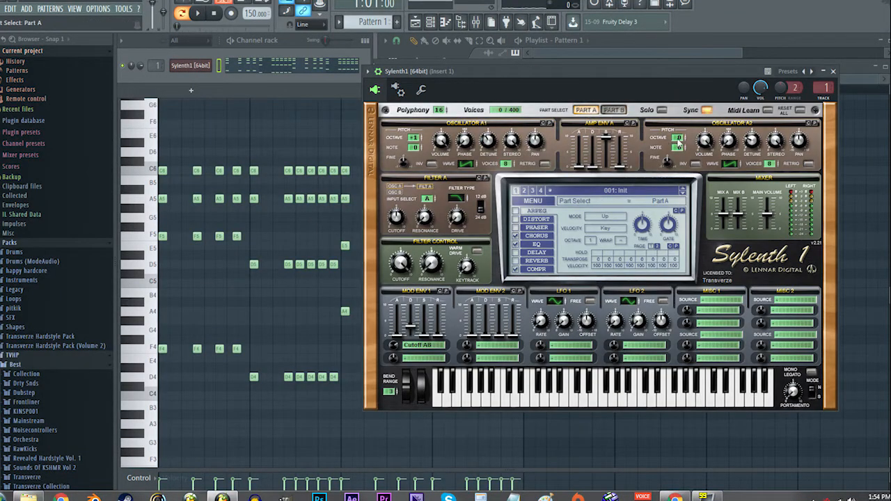
{"action": "key", "text": "space"}
{"action": "scroll", "coordinate": [684, 139], "scroll_direction": "up", "scroll_amount": 1}
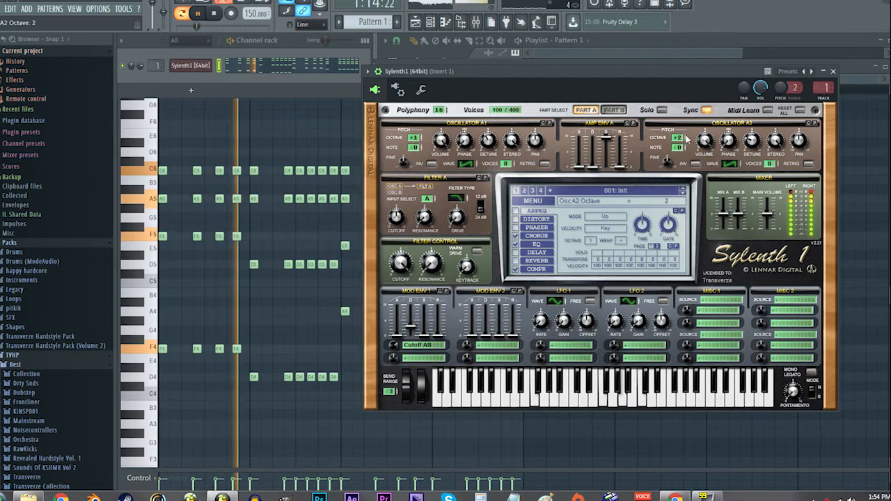
{"action": "scroll", "coordinate": [680, 140], "scroll_direction": "down", "scroll_amount": 1}
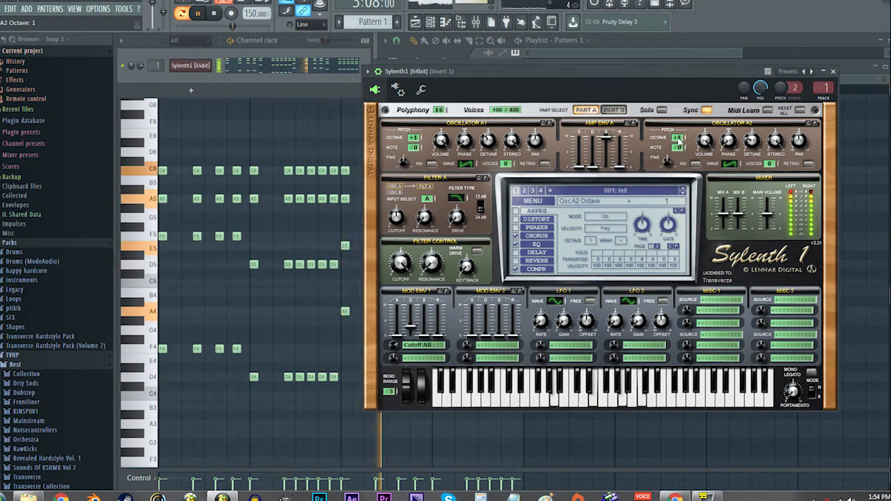
{"action": "key", "text": "space"}
- Try OverDrive distortion on the Sylenth1 lead during playback, with dry/wet at 60% and an amount of 2.33
{"action": "left_click", "coordinate": [563, 346]}
{"action": "left_click", "coordinate": [514, 218]}
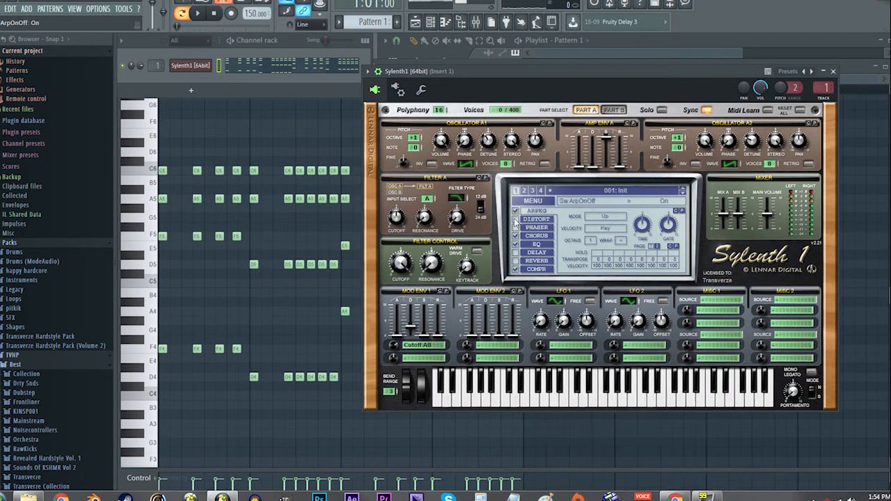
{"action": "key", "text": "space"}
{"action": "left_click", "coordinate": [528, 219]}
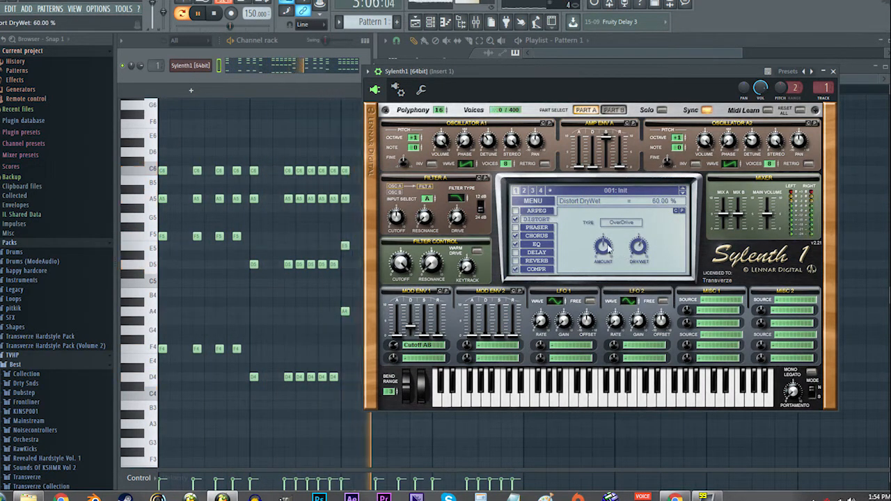
{"action": "left_click_drag", "start_coordinate": [603, 268], "coordinate": [604, 271]}
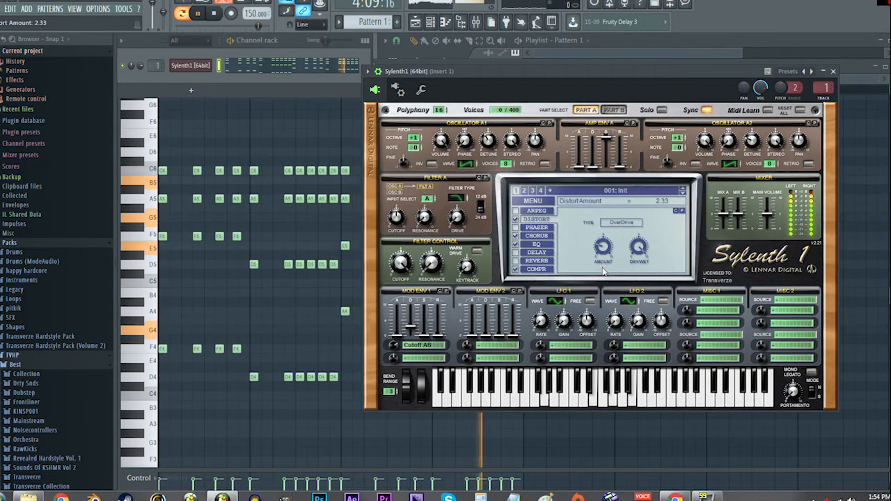
- Audition the Clip and FoldBack distortion types on the lead, trying a FoldBack amount of 3.33
{"action": "left_click", "coordinate": [621, 222]}
{"action": "left_click", "coordinate": [627, 255]}
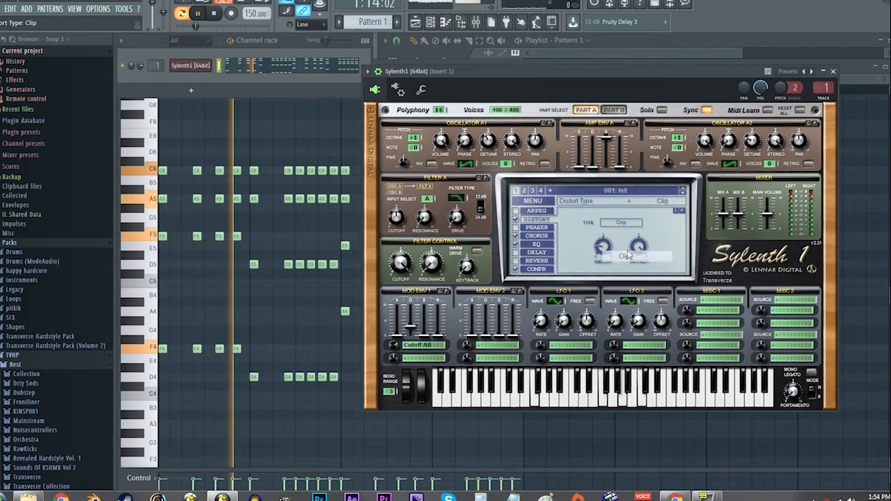
{"action": "left_click", "coordinate": [627, 224]}
{"action": "left_click", "coordinate": [629, 243]}
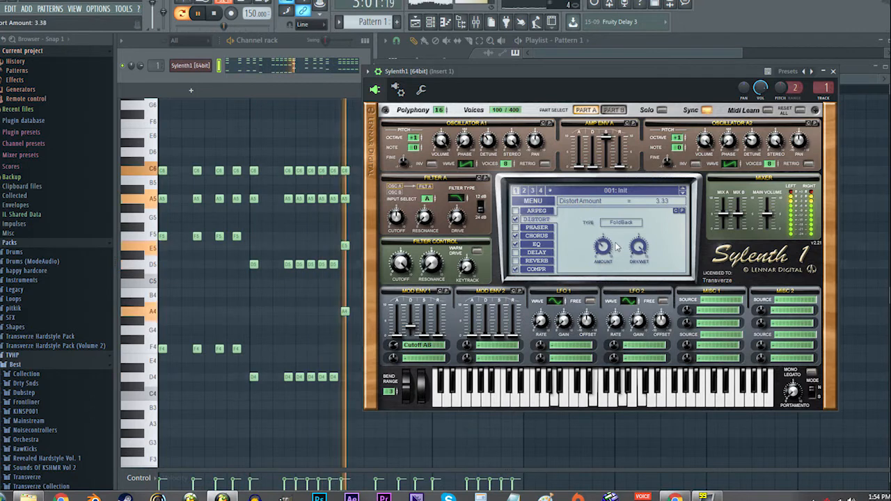
{"action": "left_click_drag", "start_coordinate": [615, 253], "coordinate": [624, 237]}
- Audition the BitCrush and Decimate distortion types, then choose Clip with an amount of 1.38
{"action": "left_click", "coordinate": [621, 222]}
{"action": "left_click", "coordinate": [625, 278]}
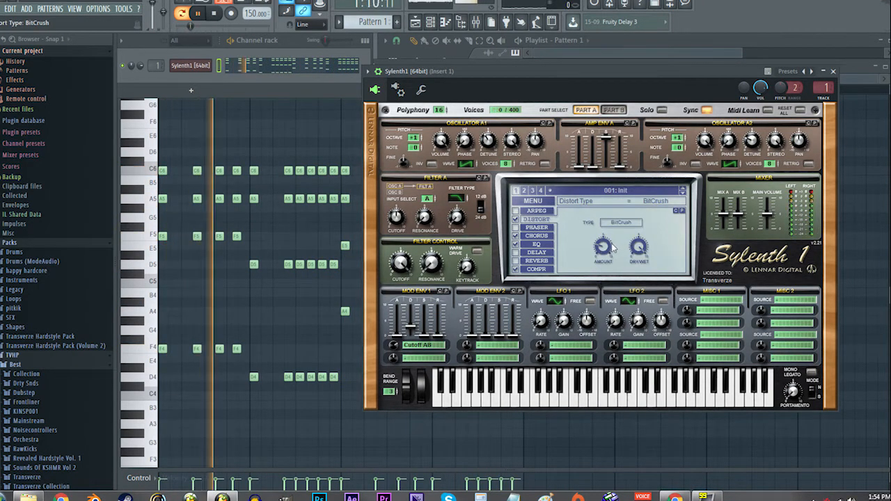
{"action": "left_click", "coordinate": [615, 223]}
{"action": "left_click", "coordinate": [616, 268]}
{"action": "left_click", "coordinate": [619, 222]}
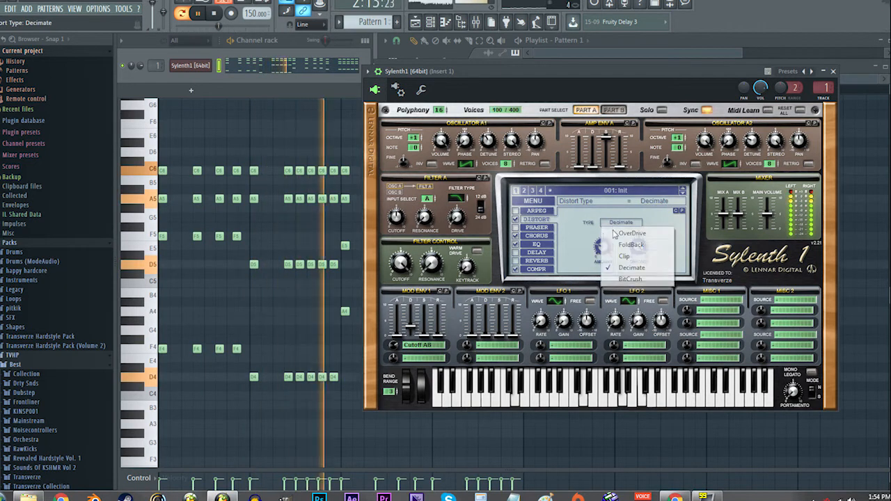
{"action": "left_click", "coordinate": [622, 256]}
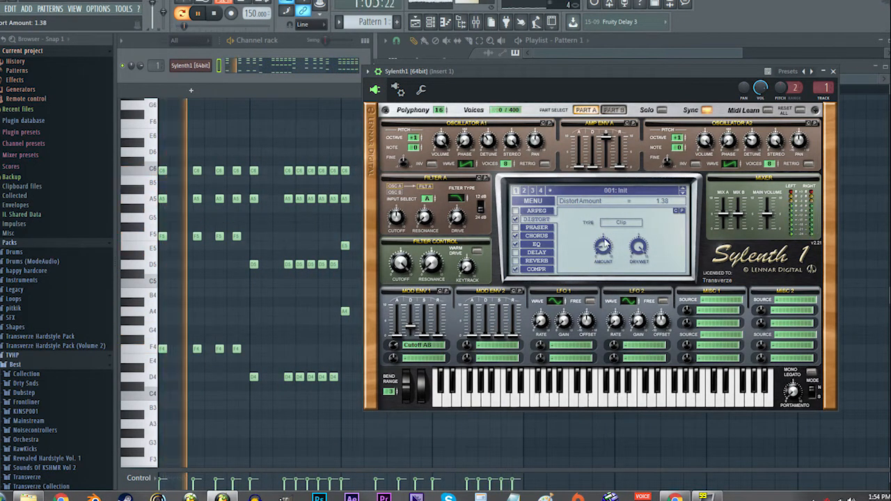
- Assign modulation envelope 2 to Pitch AB with an amount of 0.76 and a short decay, and stop playback
{"action": "left_click", "coordinate": [491, 345]}
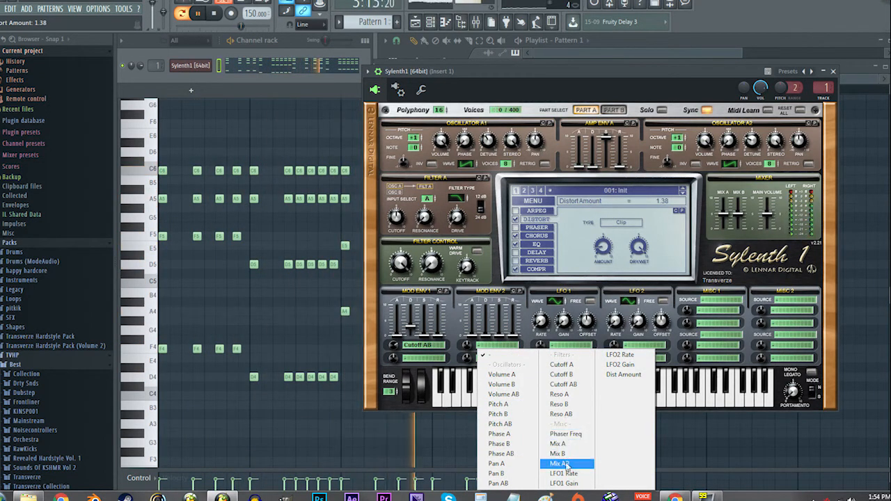
{"action": "left_click", "coordinate": [503, 424]}
{"action": "left_click_drag", "start_coordinate": [486, 336], "coordinate": [469, 349]}
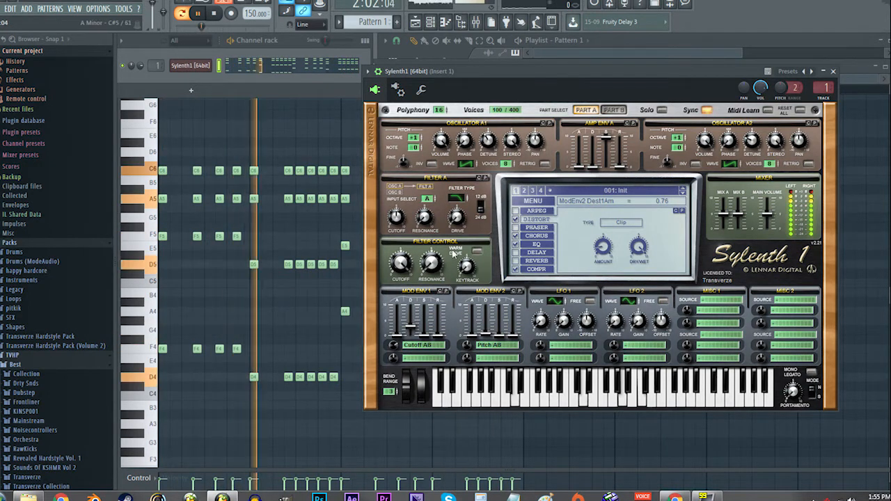
{"action": "right_click", "coordinate": [315, 299]}
{"action": "key", "text": "space"}
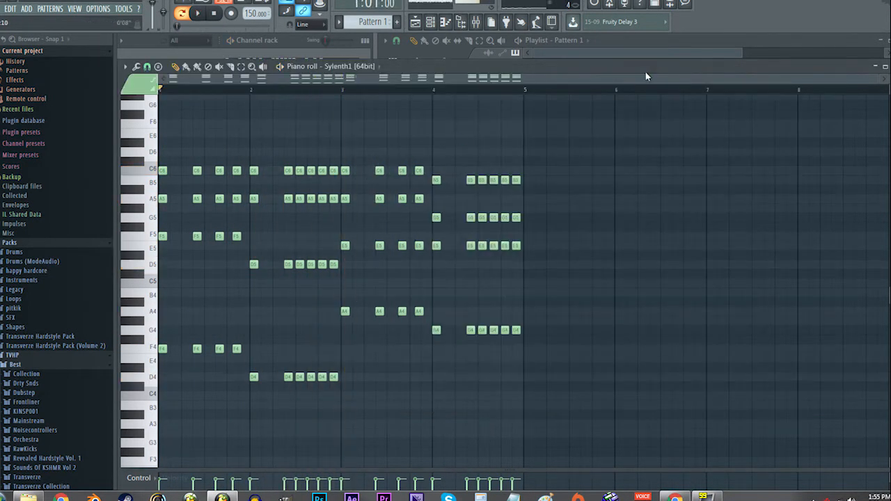
- Show the mixer and reduce the voices of Sylenth1's oscillators A1 and A2 to 5 each
{"action": "left_click", "coordinate": [450, 47]}
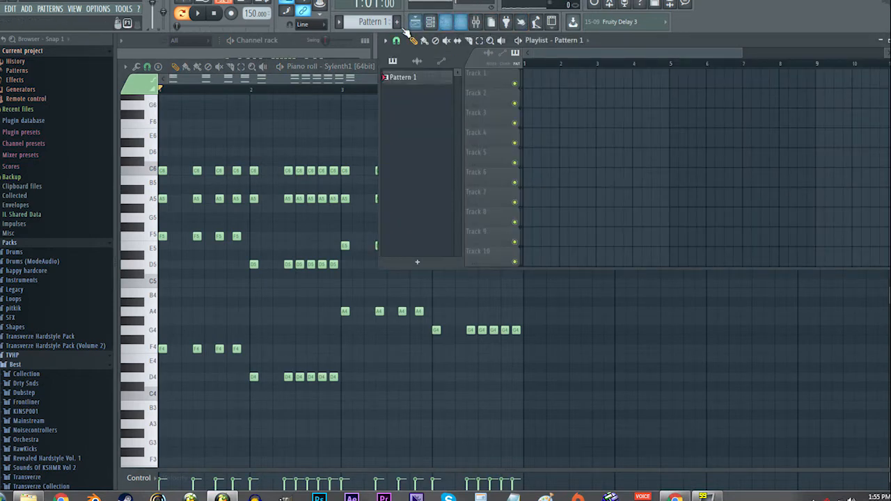
{"action": "left_click", "coordinate": [476, 23]}
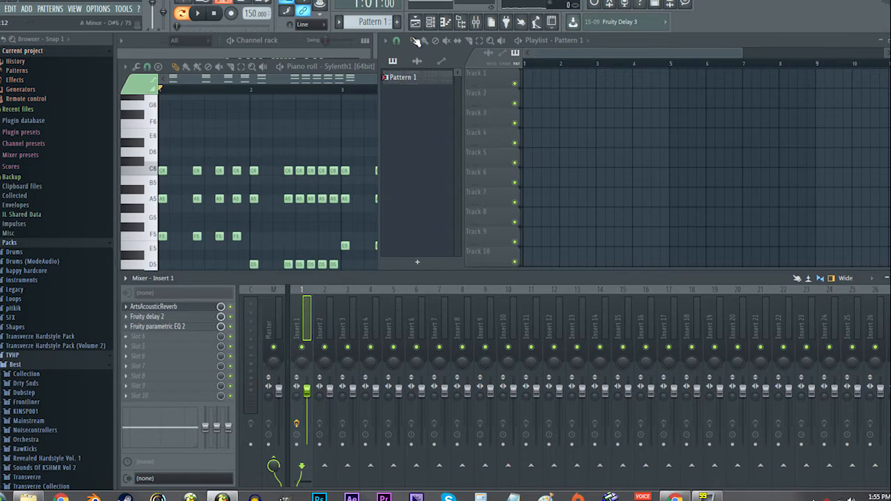
{"action": "left_click", "coordinate": [312, 37]}
{"action": "left_click", "coordinate": [207, 67]}
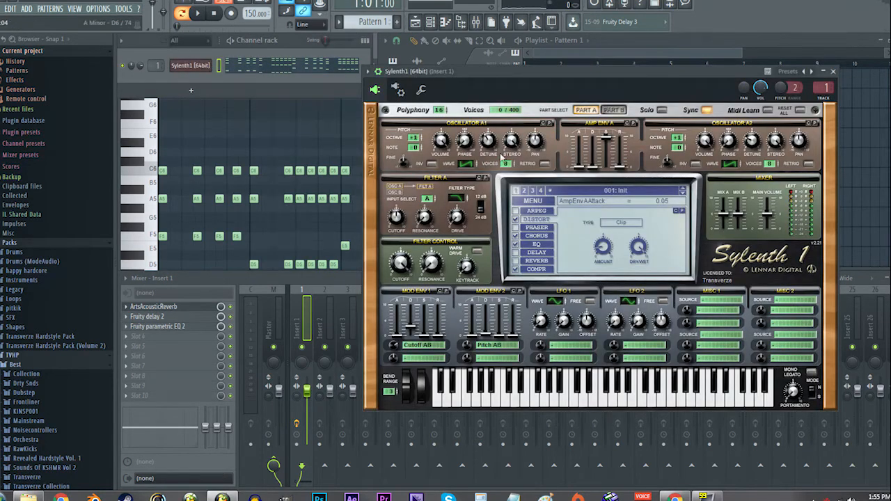
{"action": "left_click_drag", "start_coordinate": [476, 86], "coordinate": [373, 127]}
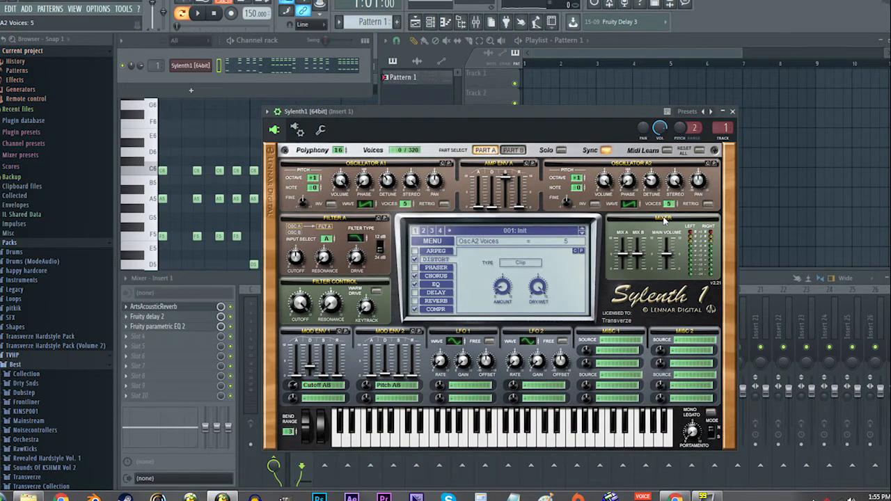
- Play back the pattern, then turn off Sylenth1's distortion and close the synth window
{"action": "key", "text": "space"}
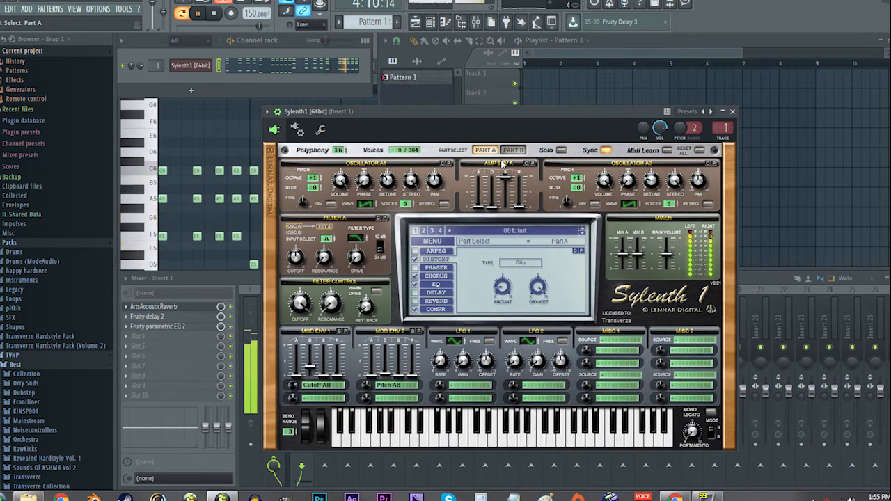
{"action": "key", "text": "space"}
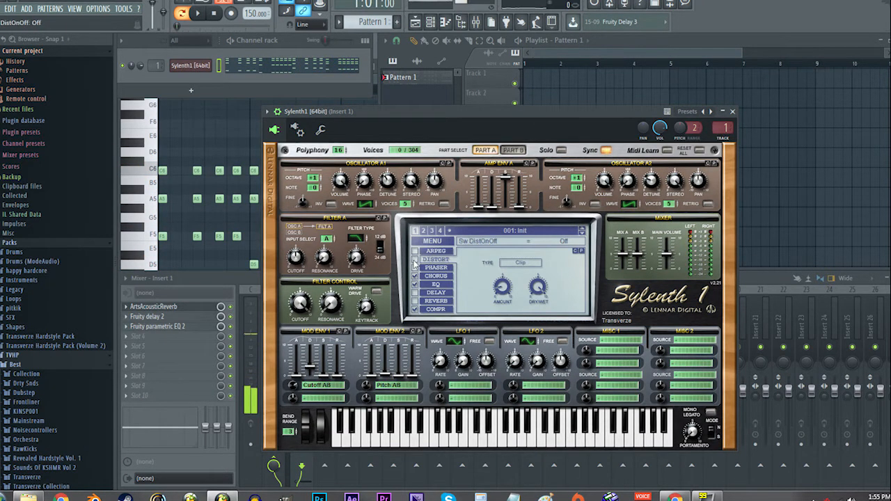
{"action": "left_click", "coordinate": [730, 110]}
- Clone the Sylenth1 channel and open the clone's synth window
{"action": "right_click", "coordinate": [192, 63]}
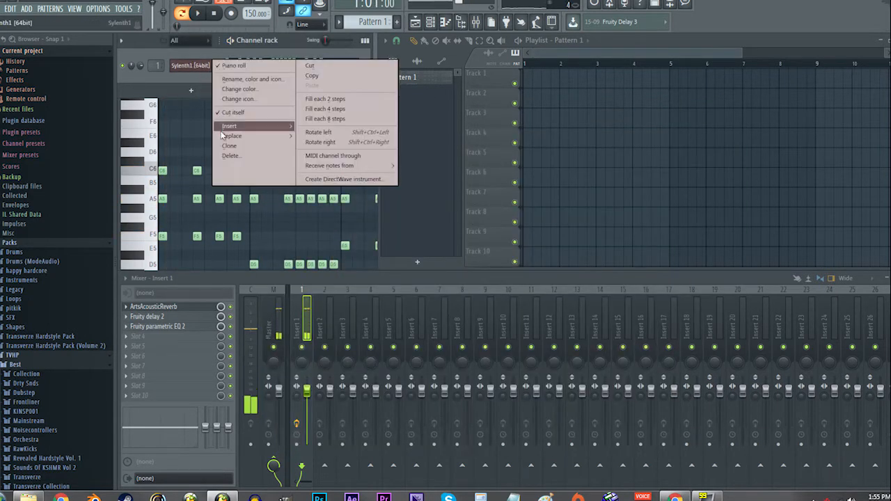
{"action": "left_click", "coordinate": [229, 148]}
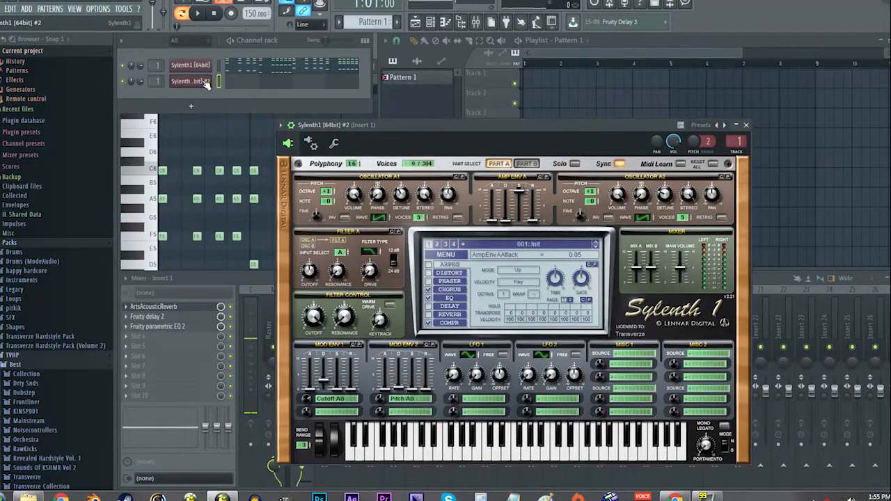
{"action": "right_click", "coordinate": [201, 80]}
{"action": "left_click", "coordinate": [192, 81]}
{"action": "left_click", "coordinate": [191, 81]}
{"action": "left_click", "coordinate": [207, 67]}
{"action": "left_click", "coordinate": [197, 83]}
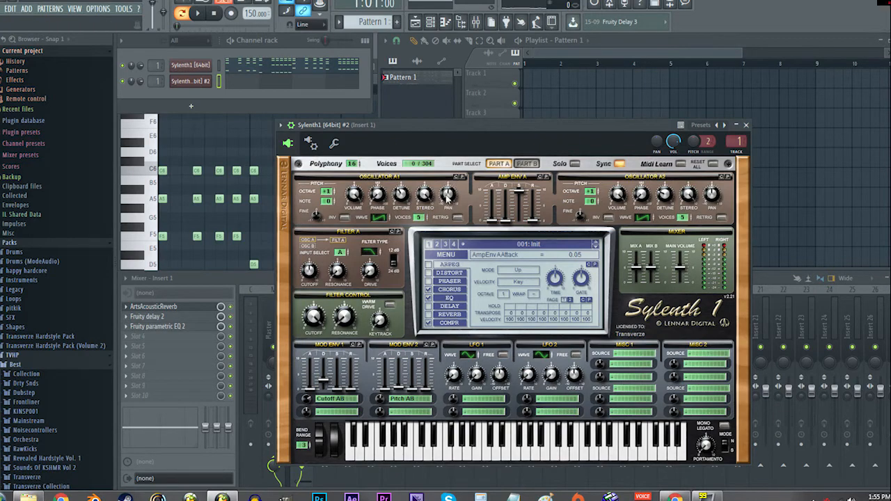
- Initialise the preset of the cloned Sylenth1 and give oscillator A1 a square wave with retrig off
{"action": "left_click", "coordinate": [202, 65]}
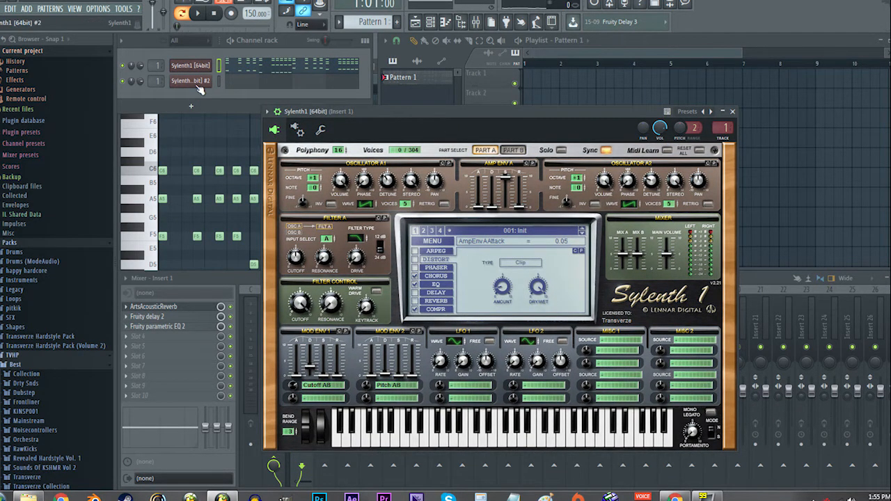
{"action": "left_click", "coordinate": [198, 83]}
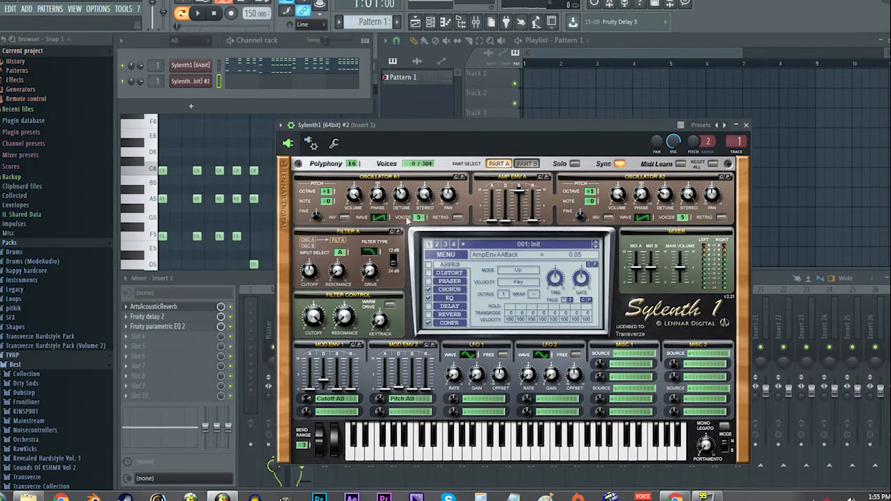
{"action": "left_click", "coordinate": [448, 255]}
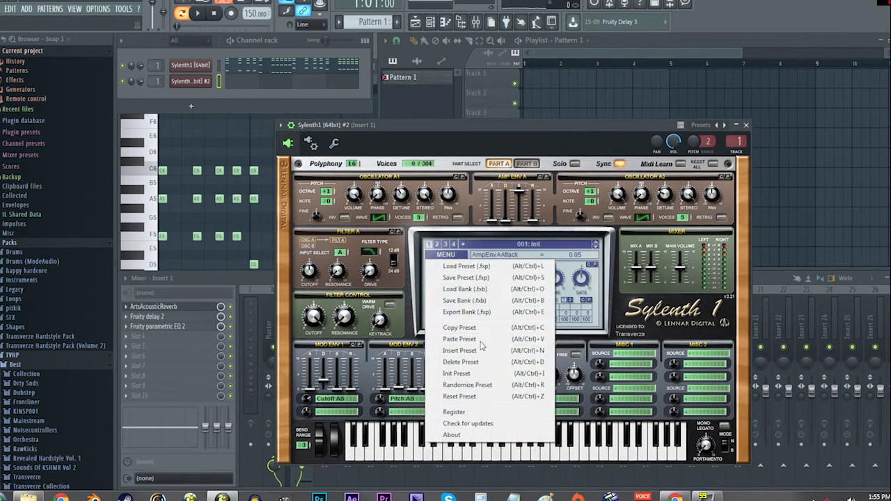
{"action": "left_click", "coordinate": [457, 374]}
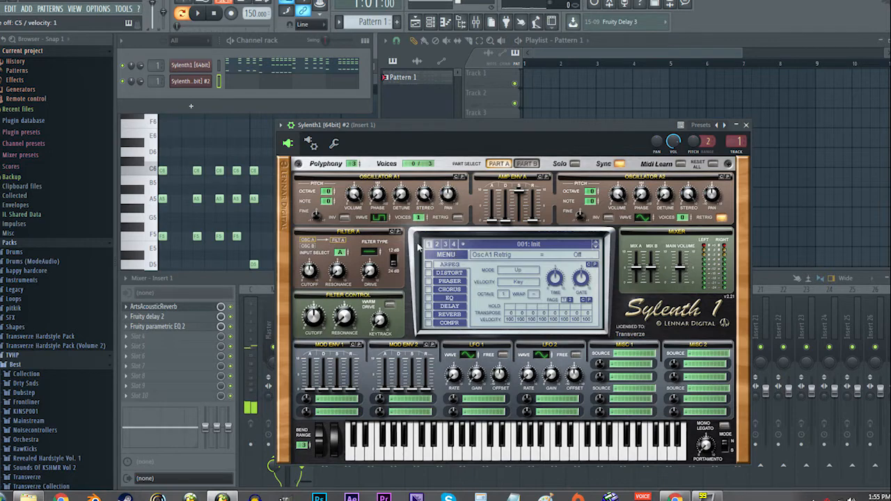
- In the cloned channel's piano roll, place a C6 note at the start of bar 1 and a B5 at step 7
{"action": "left_click", "coordinate": [272, 86]}
{"action": "scroll", "coordinate": [356, 283], "scroll_direction": "up", "scroll_amount": 4}
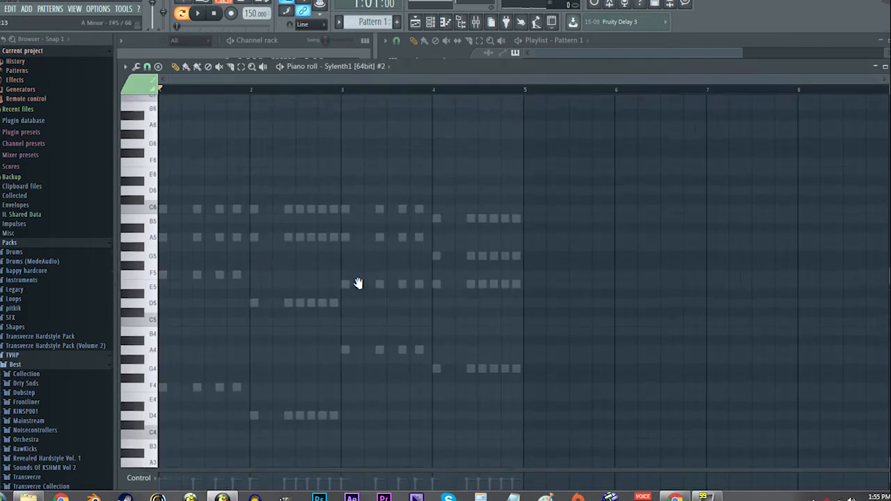
{"action": "scroll", "coordinate": [159, 224], "scroll_direction": "up", "scroll_amount": 4, "text": "ctrl"}
{"action": "left_click", "coordinate": [162, 225]}
{"action": "scroll", "coordinate": [201, 232], "scroll_direction": "up", "scroll_amount": 3}
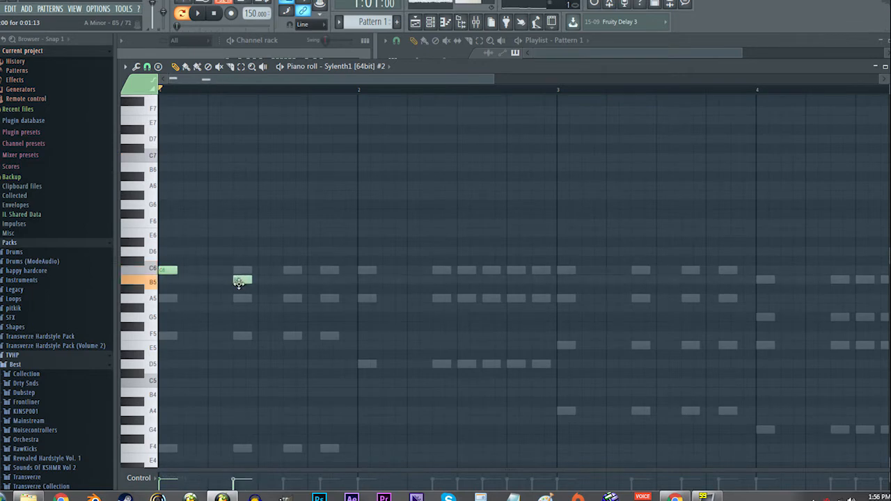
{"action": "scroll", "coordinate": [238, 283], "scroll_direction": "down", "scroll_amount": 4}
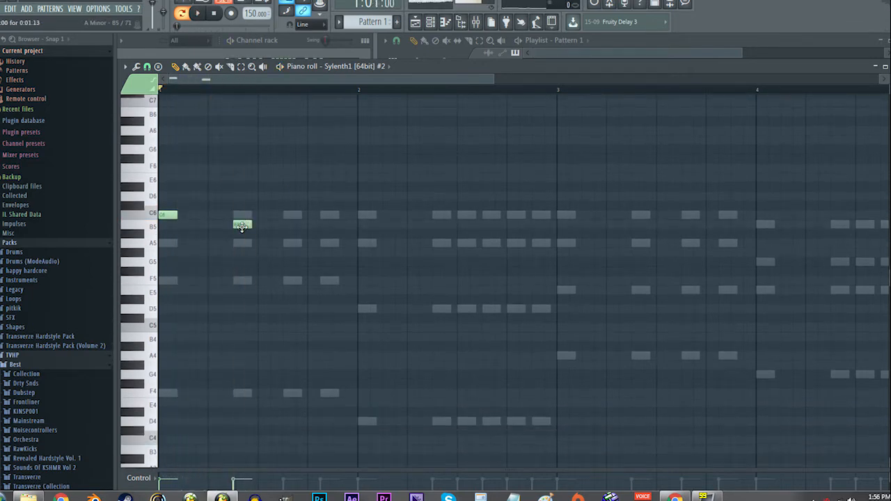
- Add a C6 note at step 11 and a D6 at step 14 of bar 1, and play back the result
{"action": "key", "text": "space"}
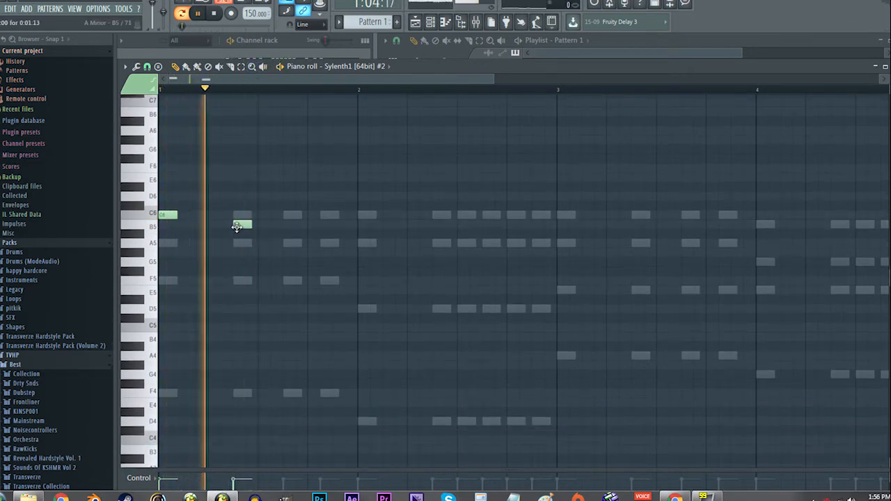
{"action": "left_click", "coordinate": [292, 215]}
{"action": "key", "text": "space"}
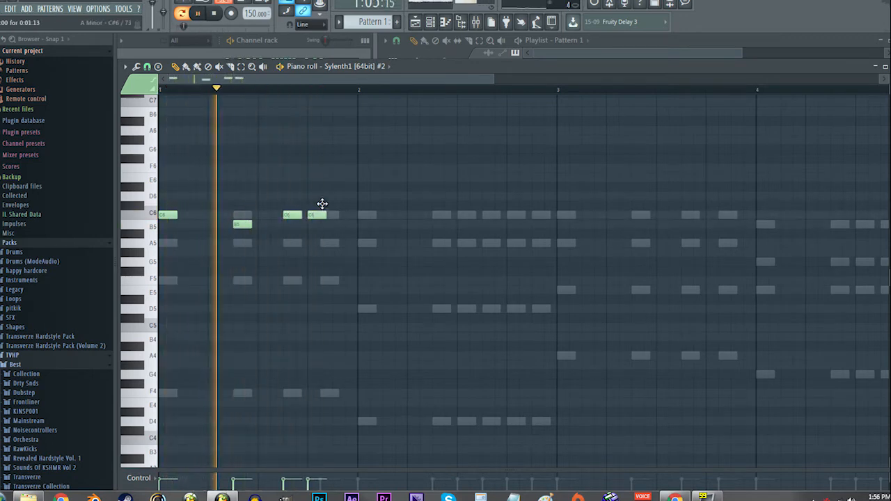
{"action": "left_click", "coordinate": [328, 195]}
{"action": "key", "text": "space"}
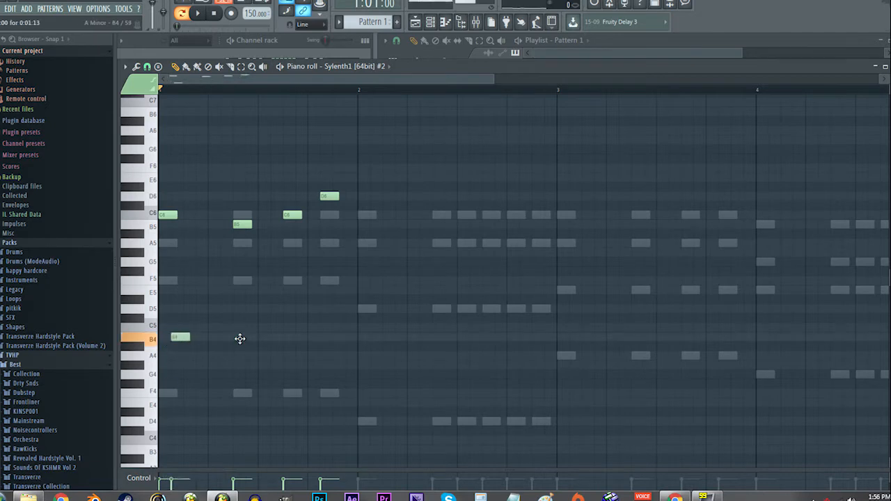
{"action": "left_click_drag", "start_coordinate": [883, 336], "coordinate": [637, 331]}
{"action": "scroll", "coordinate": [626, 314], "scroll_direction": "left", "scroll_amount": 2}
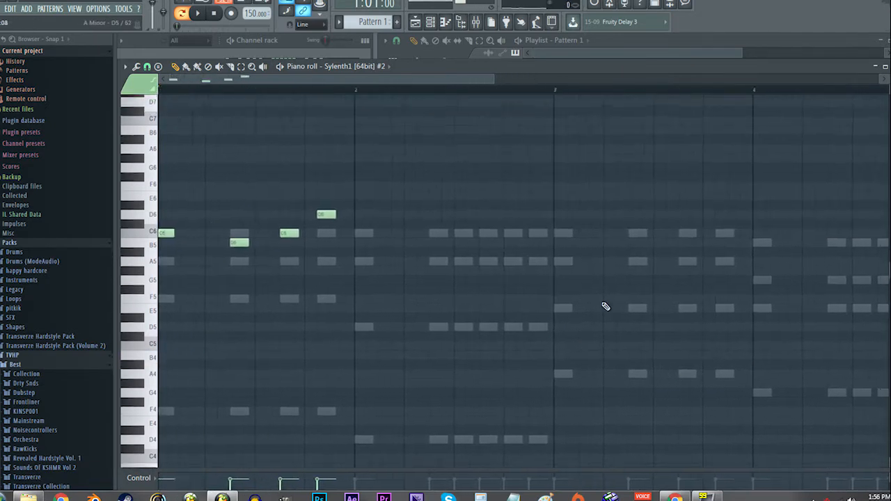
- Play back bar 1 and fill bar 2 with four E6 notes, a D6 and a C6 in the chord rhythm
{"action": "scroll", "coordinate": [604, 306], "scroll_direction": "down", "scroll_amount": 1}
{"action": "scroll", "coordinate": [197, 235], "scroll_direction": "down", "scroll_amount": 1}
{"action": "key", "text": "space"}
{"action": "scroll", "coordinate": [167, 230], "scroll_direction": "up", "scroll_amount": 1}
{"action": "scroll", "coordinate": [169, 230], "scroll_direction": "up", "scroll_amount": 2}
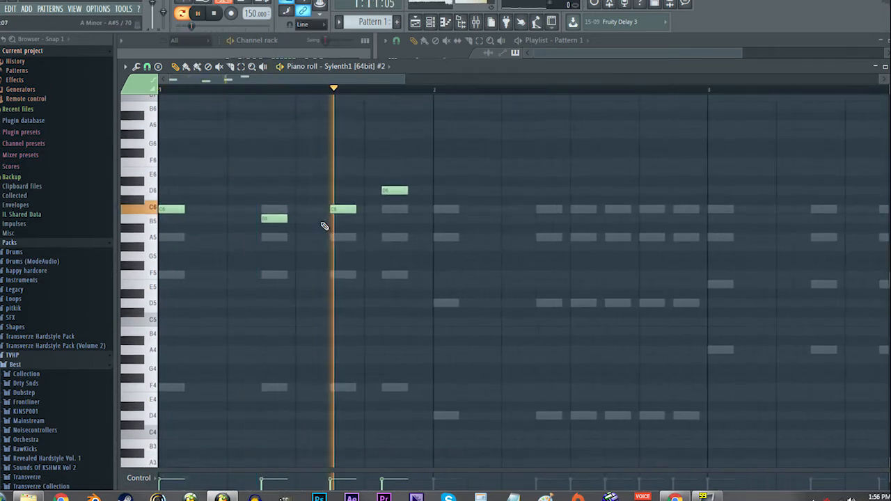
{"action": "scroll", "coordinate": [326, 224], "scroll_direction": "down", "scroll_amount": 1}
{"action": "key", "text": "space"}
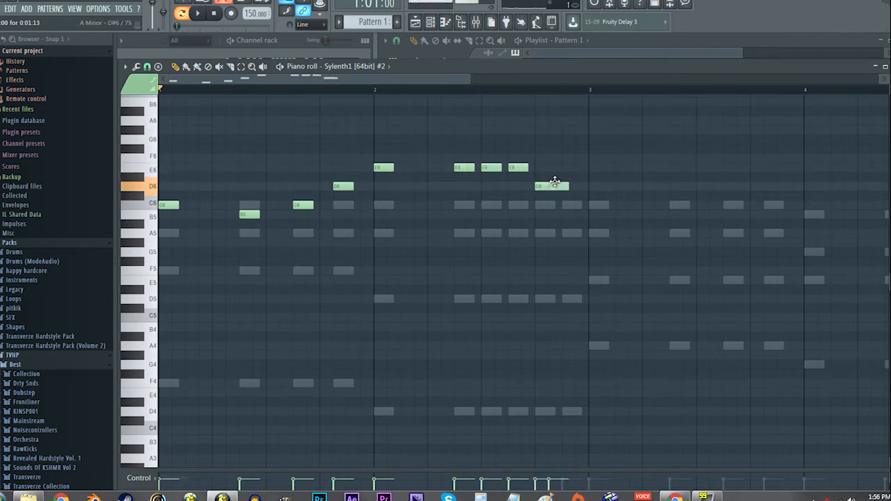
{"action": "scroll", "coordinate": [451, 269], "scroll_direction": "down", "scroll_amount": 2}
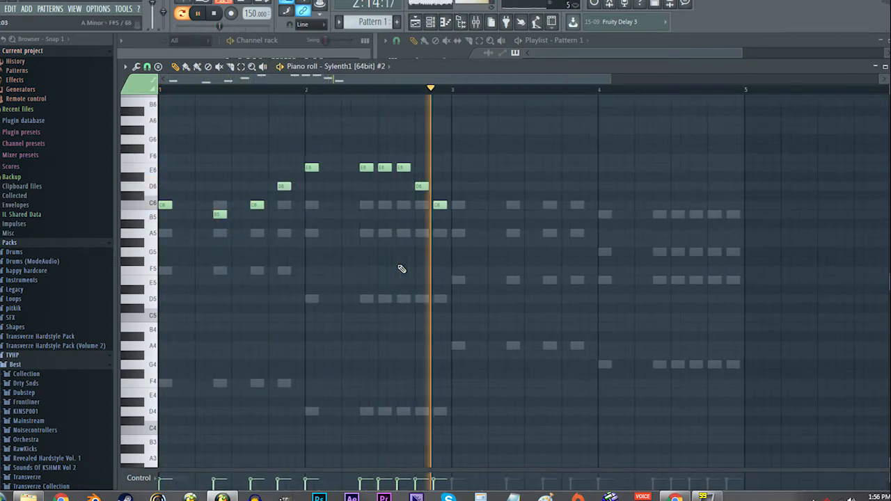
- Place three A5 notes and an E6 in bar 3, start bar 4 with two D6 notes, and play back the result
{"action": "key", "text": "space"}
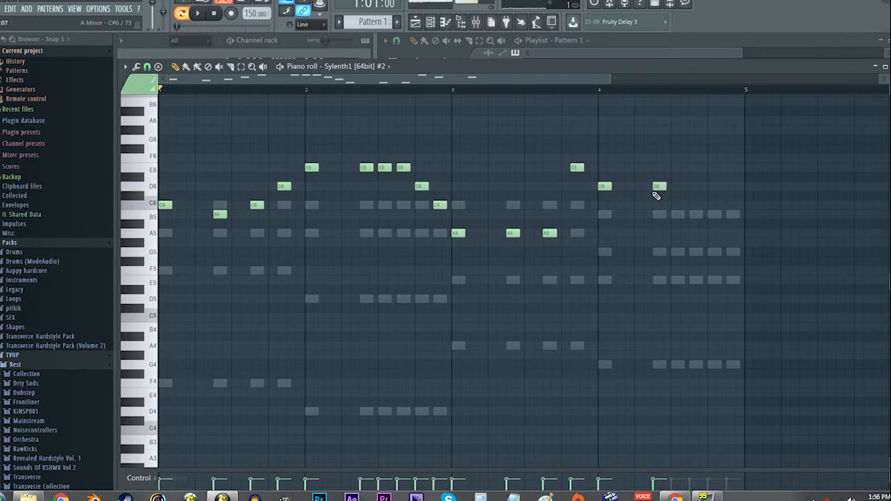
{"action": "key", "text": "space"}
{"action": "scroll", "coordinate": [452, 173], "scroll_direction": "down", "scroll_amount": 1}
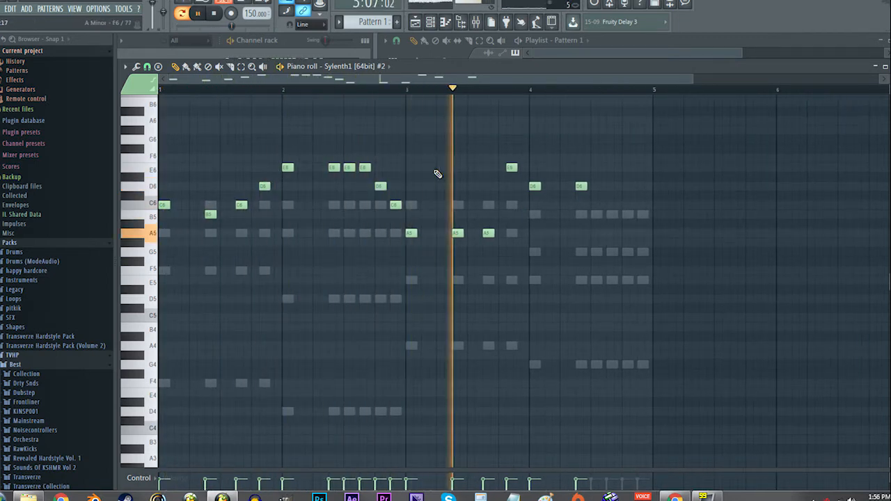
{"action": "key", "text": "space"}
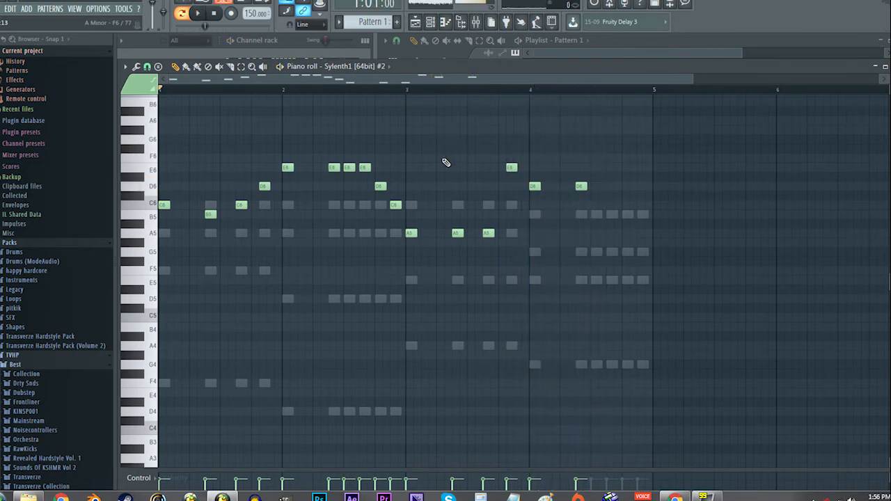
- Finish bar 4 by adding C6, D6, E6 and C6 notes on the remaining chord hits
{"action": "scroll", "coordinate": [582, 189], "scroll_direction": "up", "scroll_amount": 1}
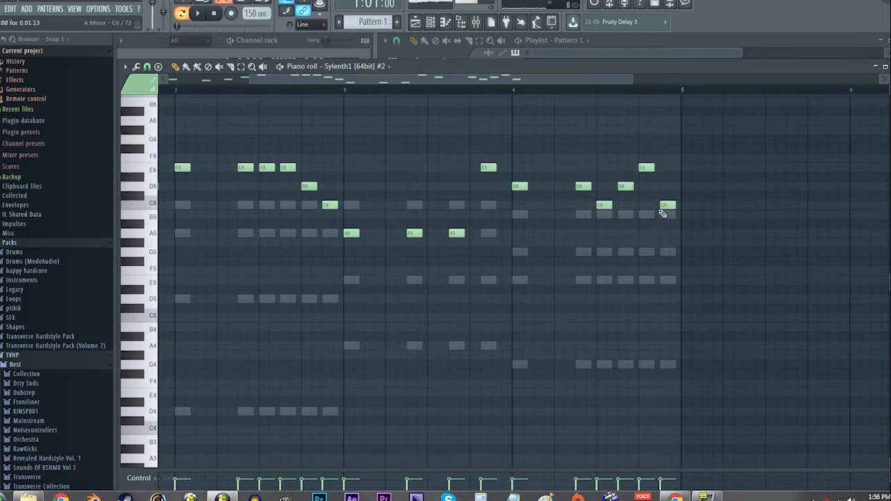
{"action": "scroll", "coordinate": [647, 212], "scroll_direction": "down", "scroll_amount": 2}
{"action": "scroll", "coordinate": [274, 135], "scroll_direction": "down", "scroll_amount": 1}
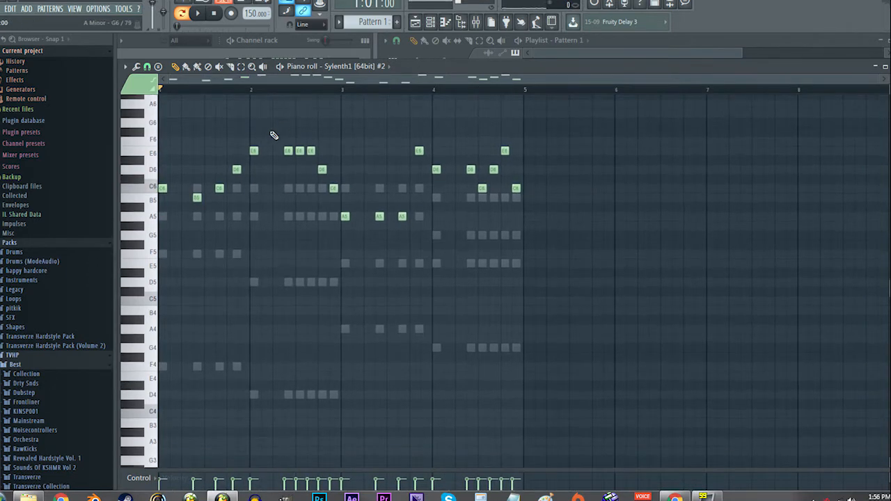
- With the first Sylenth1 muted and the pattern playing, route the clone's mod envelope 2 to Pitch AB with amount 1.71 and decay 0.63
{"action": "left_click", "coordinate": [275, 54]}
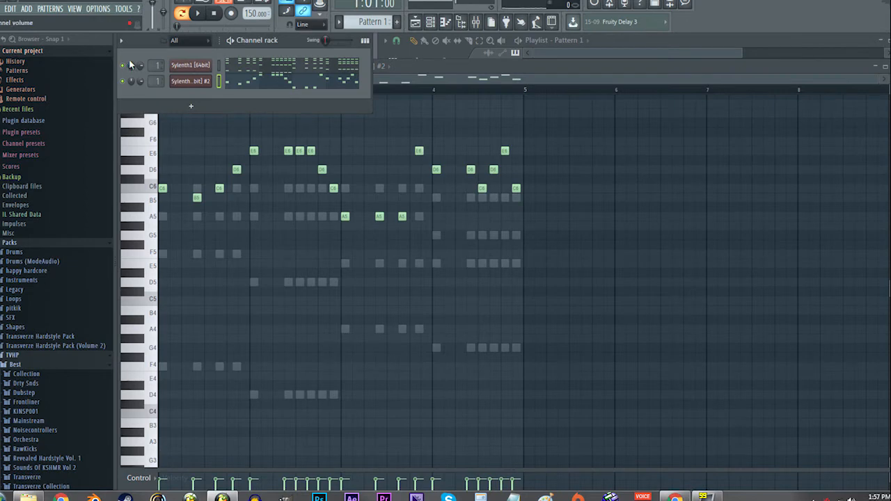
{"action": "key", "text": "space"}
{"action": "left_click", "coordinate": [195, 81]}
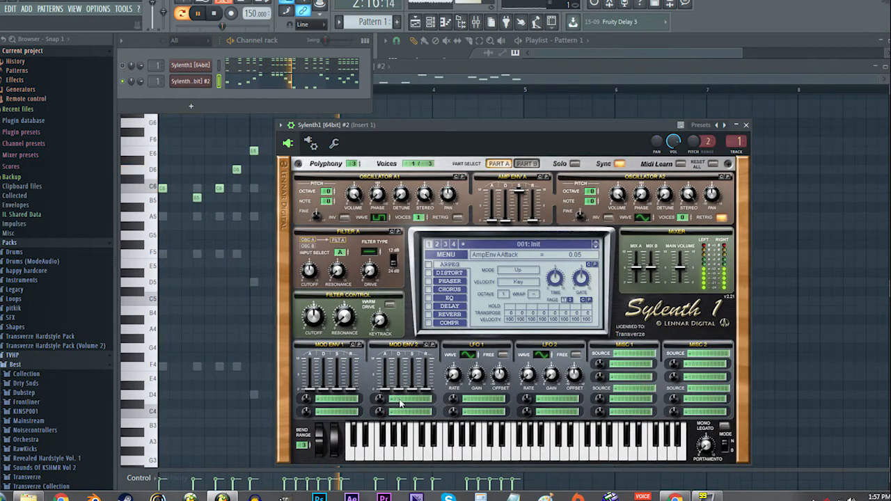
{"action": "left_click", "coordinate": [394, 397]}
{"action": "left_click", "coordinate": [442, 338]}
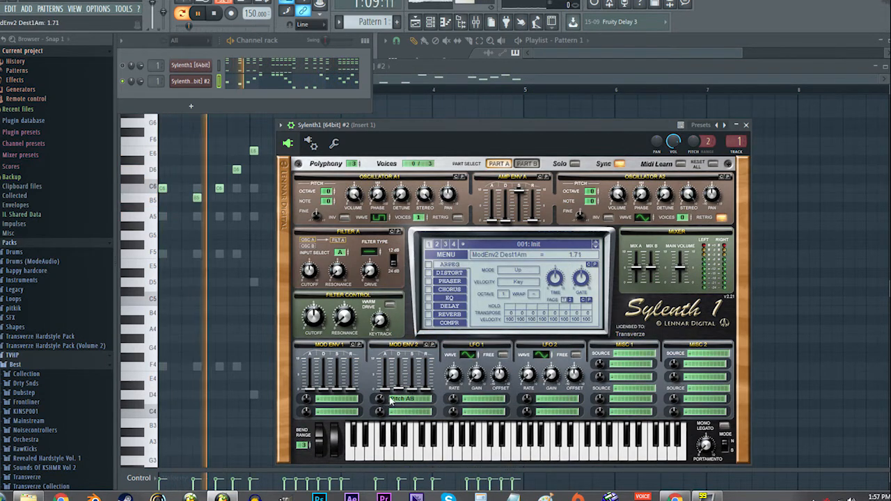
{"action": "left_click_drag", "start_coordinate": [401, 388], "coordinate": [405, 387]}
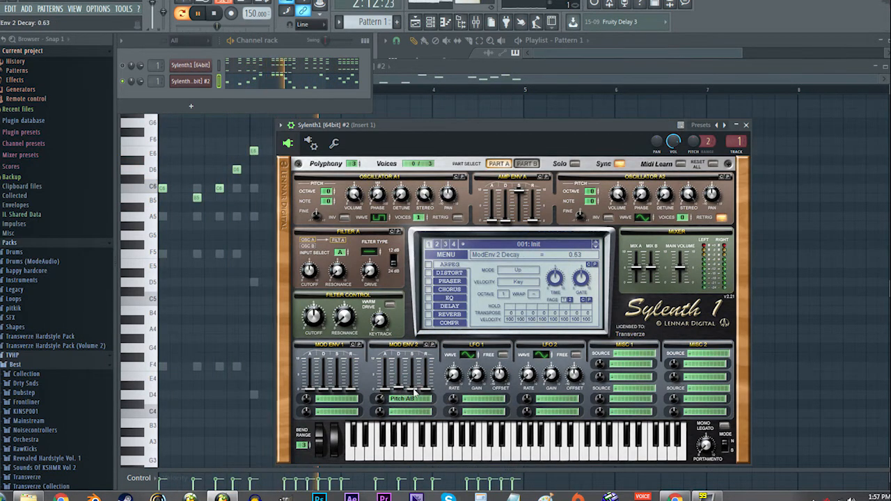
- Route LFO 1 to Pitch AB with a small amount, using a random wave, rate 1/256T and gain 1.00
{"action": "left_click", "coordinate": [492, 398]}
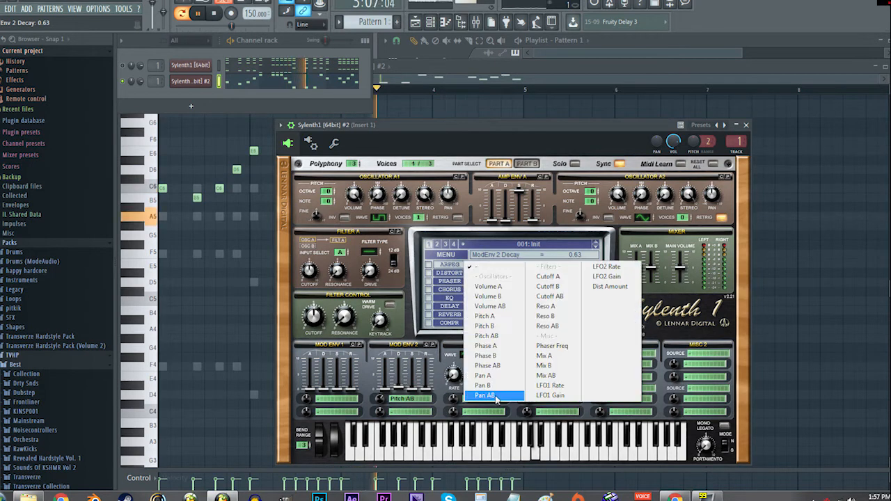
{"action": "left_click", "coordinate": [486, 336]}
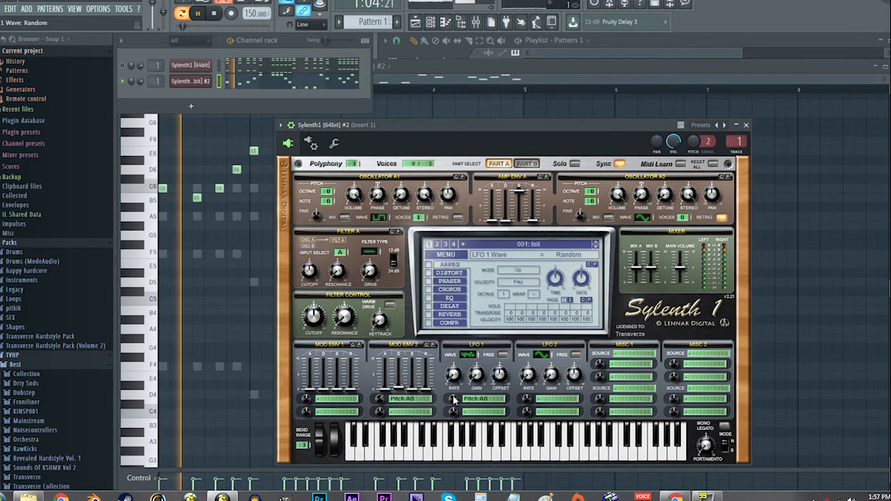
{"action": "left_click_drag", "start_coordinate": [453, 399], "coordinate": [451, 411]}
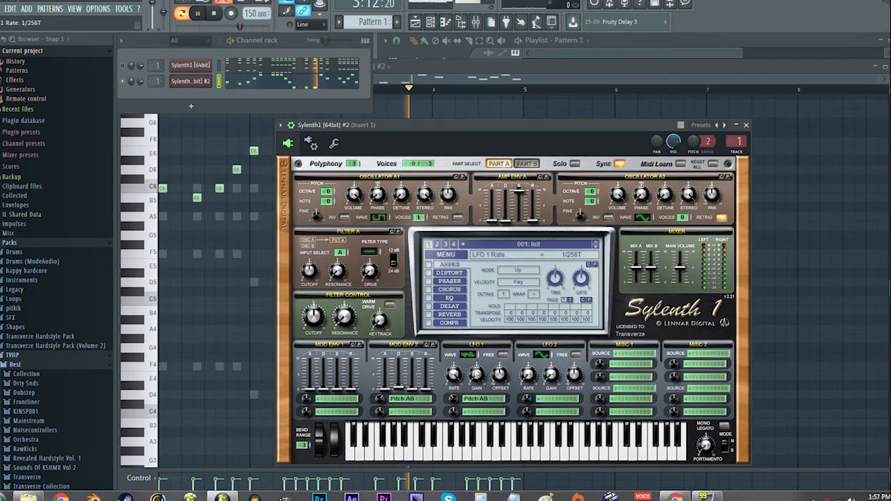
{"action": "left_click_drag", "start_coordinate": [479, 378], "coordinate": [481, 376]}
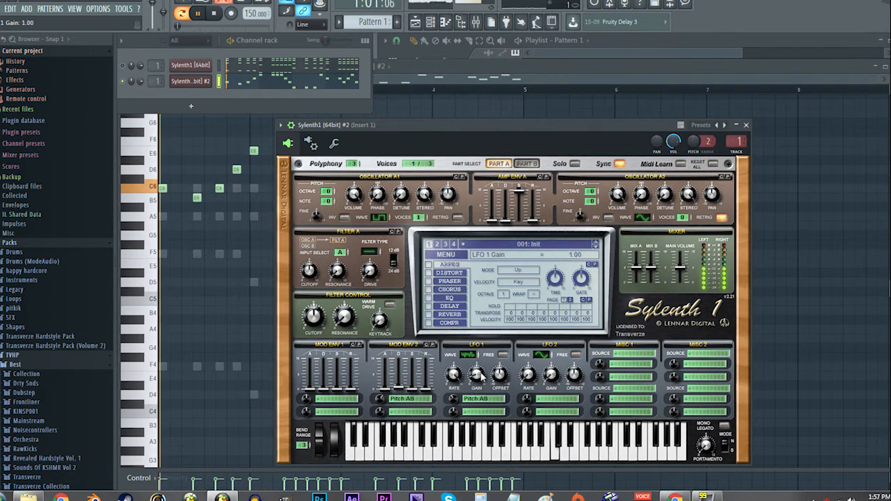
- Set oscillator A1's octave to 1, enable mono legato and set the portamento time to 4.24
{"action": "left_click", "coordinate": [328, 191]}
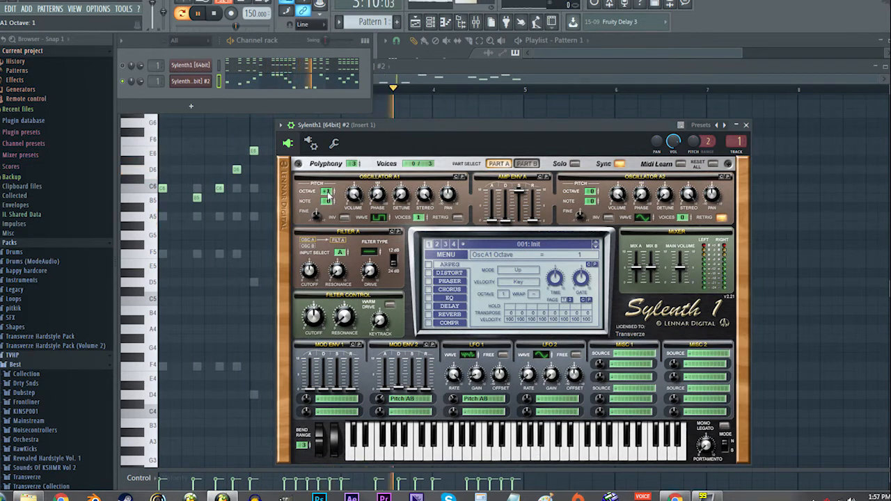
{"action": "left_click", "coordinate": [724, 426]}
{"action": "left_click_drag", "start_coordinate": [706, 444], "coordinate": [718, 401]}
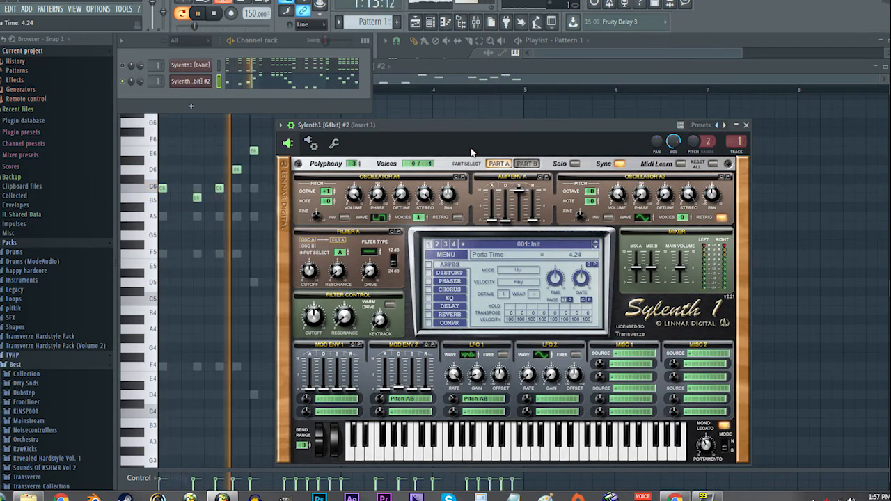
- Return oscillator A1 to octave 0 and give oscillator A2 octave 1, a saw wave, one voice and volume 7.48
{"action": "left_click", "coordinate": [594, 195]}
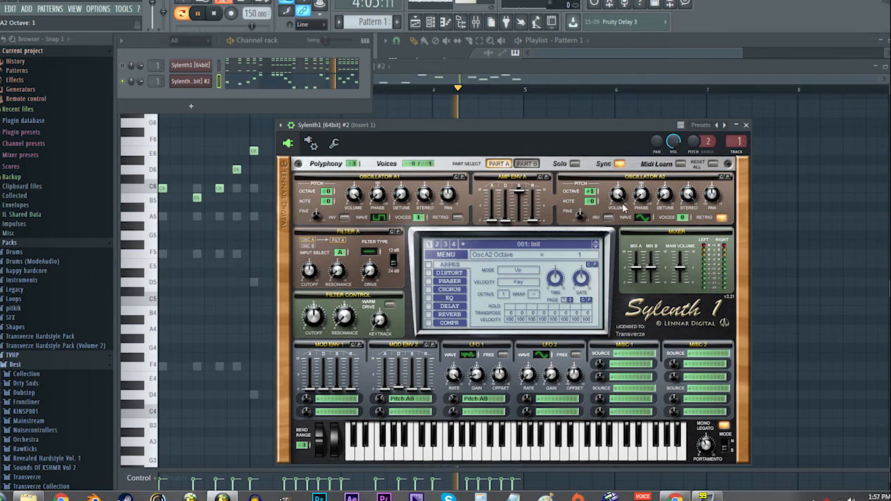
{"action": "left_click", "coordinate": [652, 216]}
{"action": "left_click", "coordinate": [690, 216]}
{"action": "left_click", "coordinate": [690, 217]}
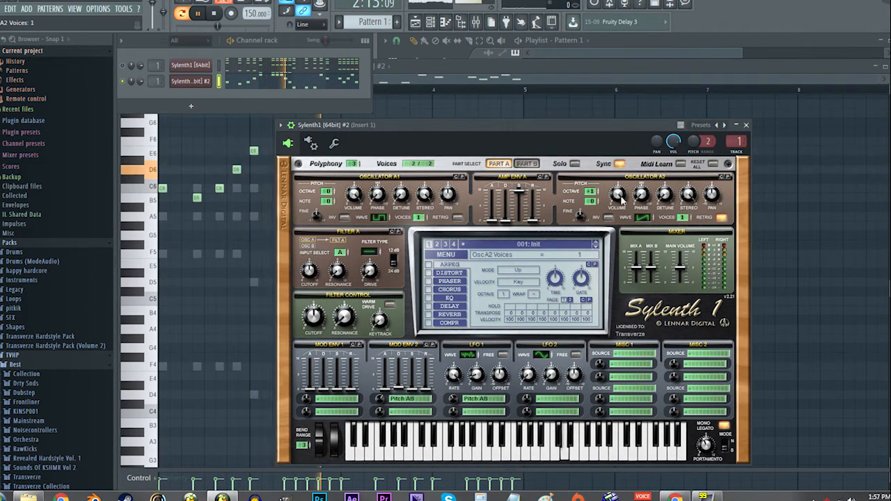
{"action": "left_click_drag", "start_coordinate": [621, 198], "coordinate": [617, 226]}
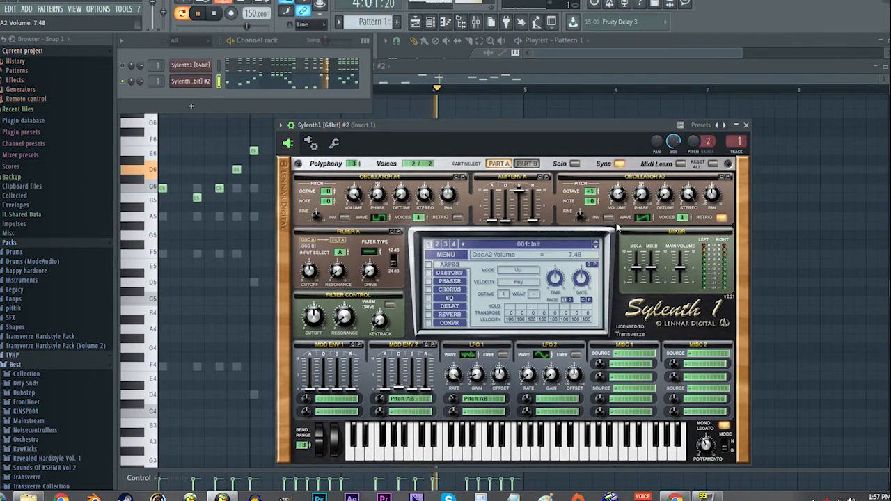
- In Part B, give oscillator B1 one voice at octave -1 with retrig off, and return to the piano roll
{"action": "left_click", "coordinate": [527, 163]}
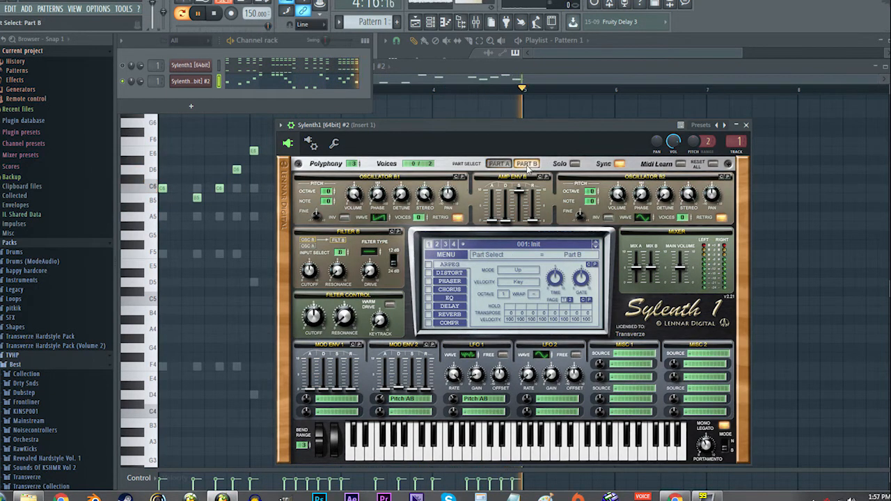
{"action": "left_click", "coordinate": [329, 190]}
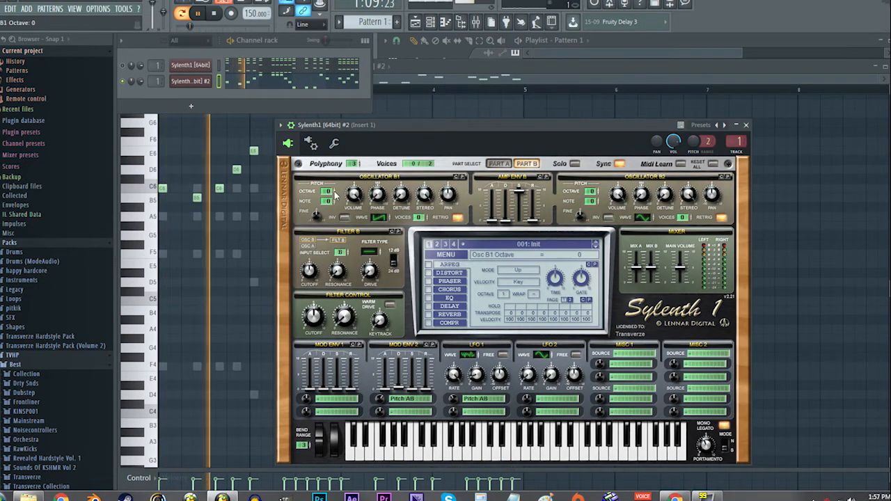
{"action": "left_click", "coordinate": [420, 218]}
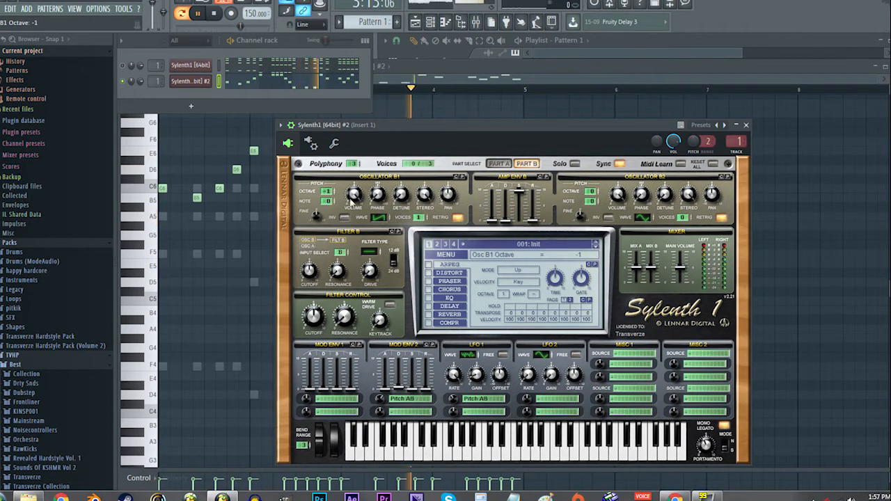
{"action": "left_click", "coordinate": [457, 218]}
{"action": "left_click", "coordinate": [427, 115]}
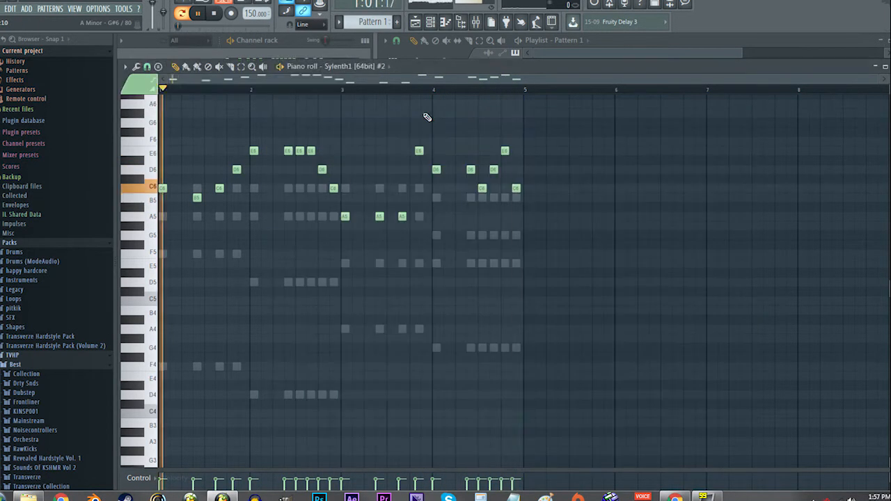
{"action": "scroll", "coordinate": [417, 133], "scroll_direction": "up", "scroll_amount": 1}
{"action": "key", "text": "ctrl+s"}
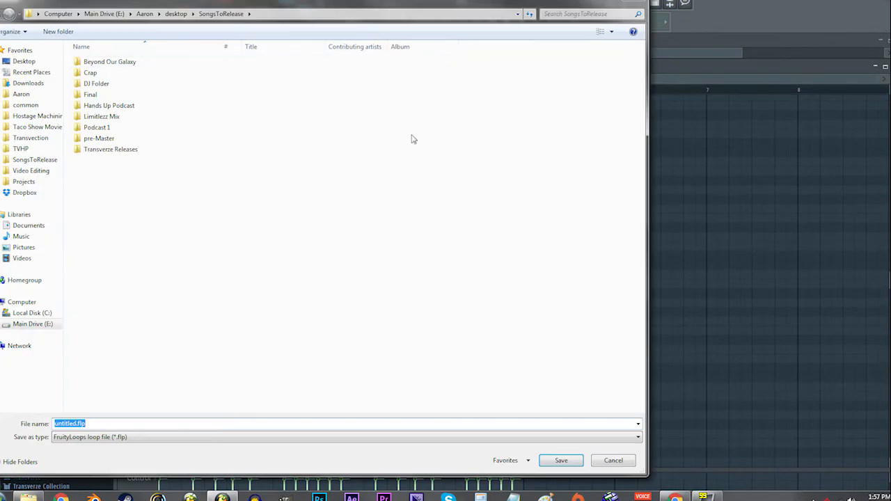
{"action": "left_click", "coordinate": [614, 458]}
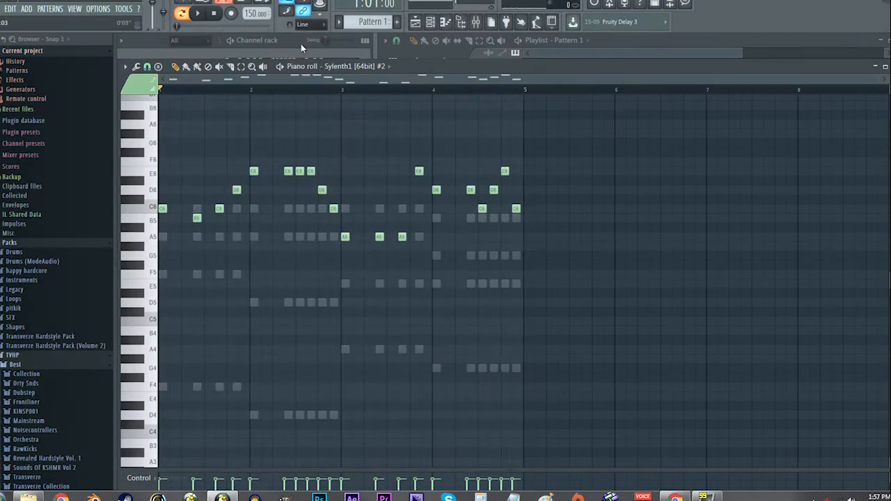
- Unmute the first Sylenth1 channel and play both channels together
{"action": "left_click", "coordinate": [301, 47]}
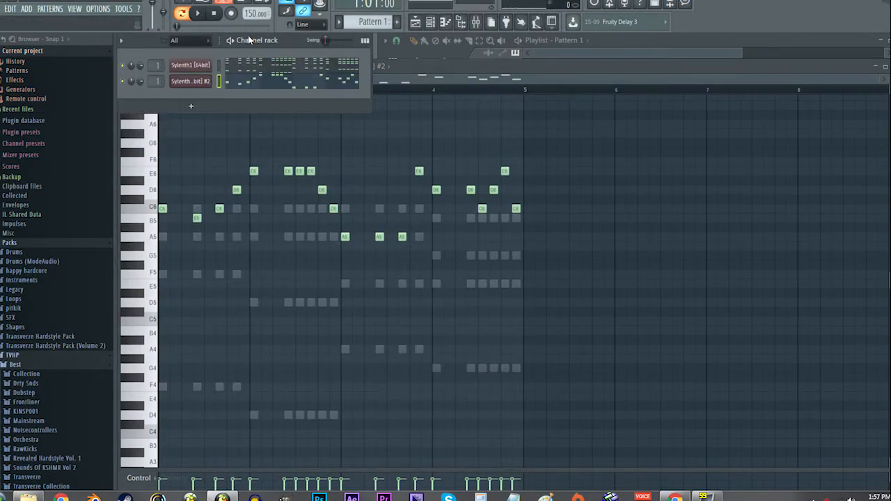
{"action": "key", "text": "space"}
{"action": "left_click", "coordinate": [207, 165]}
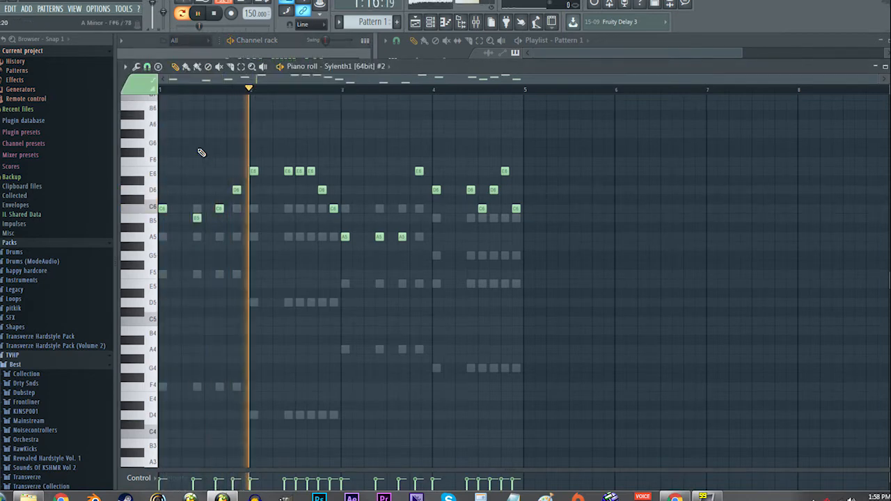
{"action": "left_click", "coordinate": [293, 39]}
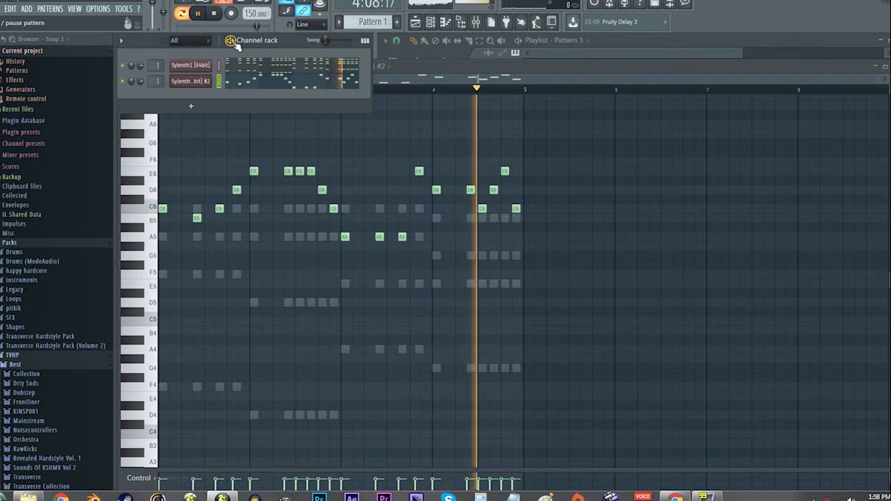
- Stop playback, route the cloned Sylenth1 to mixer track 2, and check both channels' synth windows, ending on the clone's
{"action": "key", "text": "space"}
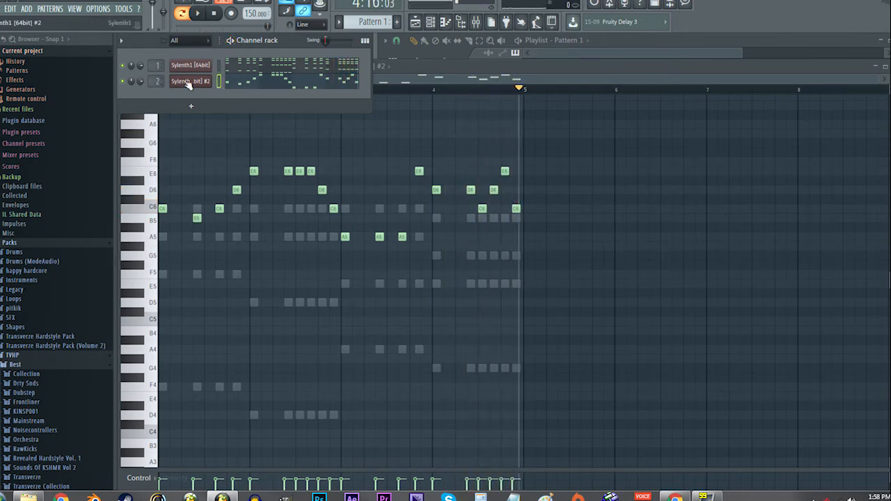
{"action": "left_click", "coordinate": [200, 81]}
{"action": "left_click_drag", "start_coordinate": [390, 120], "coordinate": [352, 102]}
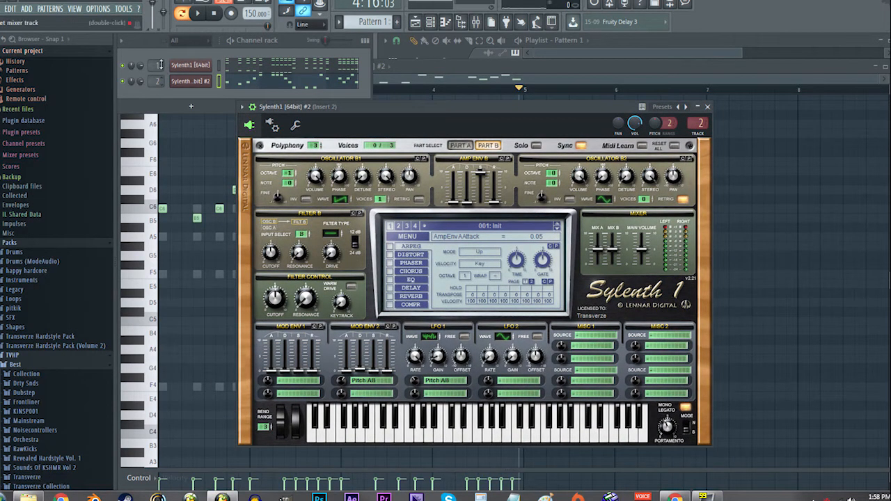
{"action": "left_click", "coordinate": [191, 64]}
{"action": "left_click_drag", "start_coordinate": [378, 124], "coordinate": [388, 127]}
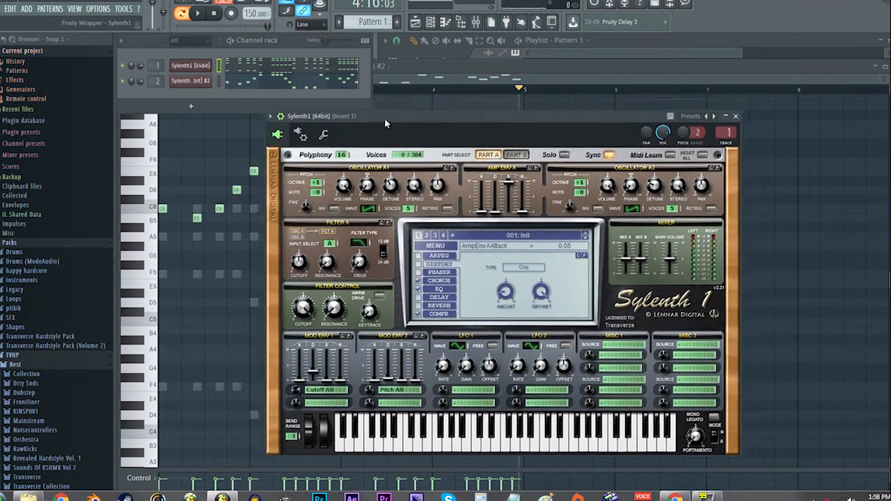
{"action": "left_click", "coordinate": [190, 81]}
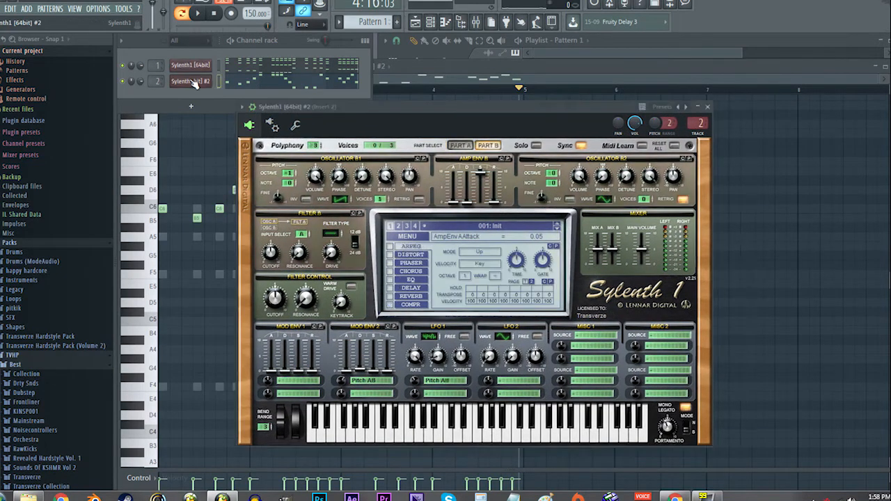
{"action": "left_click_drag", "start_coordinate": [328, 111], "coordinate": [357, 111]}
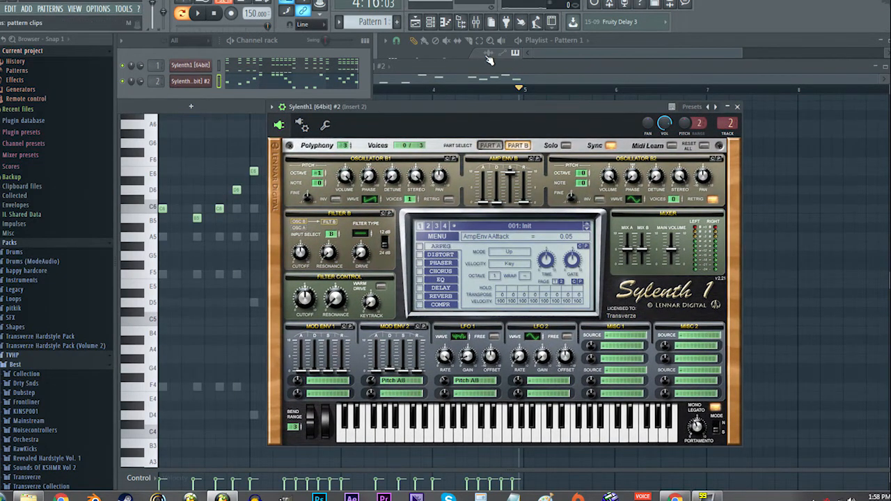
- Copy mixer track 1's state with its ArtsAcousticReverb, Fruity delay 2 and Fruity parametric EQ 2 onto mixer track 2
{"action": "left_click", "coordinate": [476, 22]}
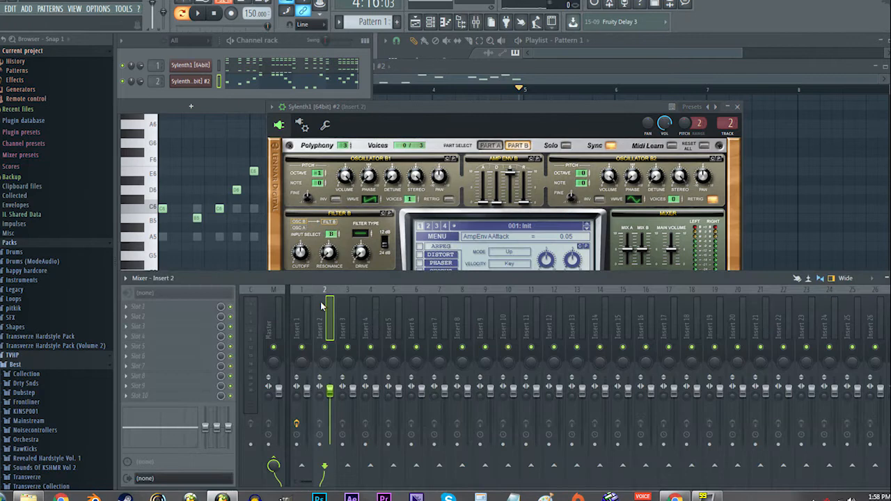
{"action": "left_click", "coordinate": [311, 338]}
{"action": "left_click", "coordinate": [126, 279]}
{"action": "mouse_move", "coordinate": [139, 299]}
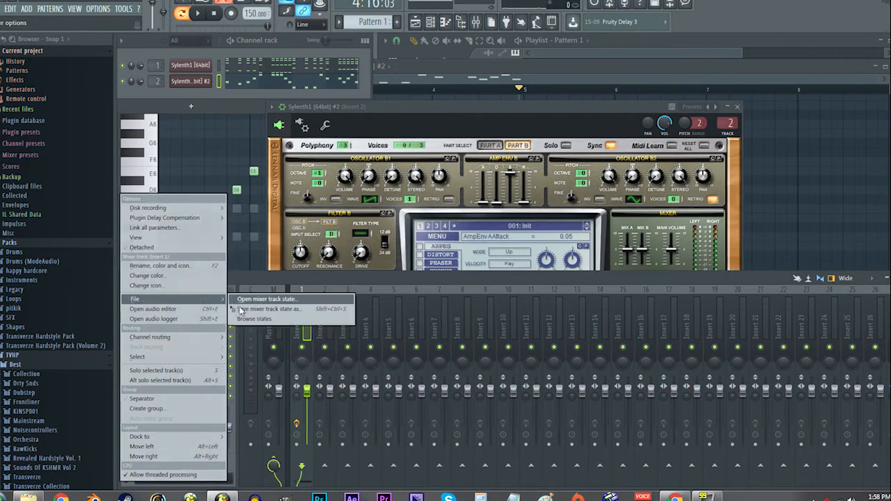
{"action": "key", "text": "Escape"}
{"action": "left_click", "coordinate": [328, 333]}
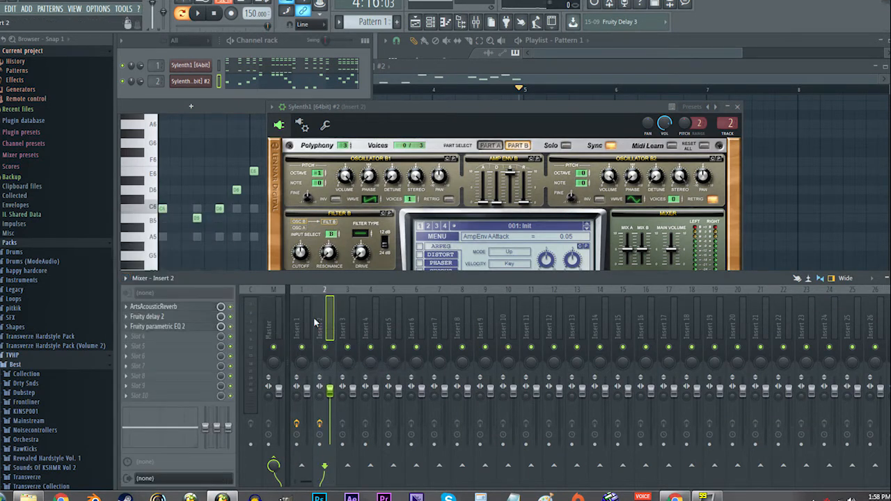
- Lower mixer track 1's fader to about -8.7 dB and bring mixer track 2's fader down slightly less
{"action": "left_click", "coordinate": [313, 320]}
{"action": "left_click", "coordinate": [327, 332]}
{"action": "left_click", "coordinate": [307, 394]}
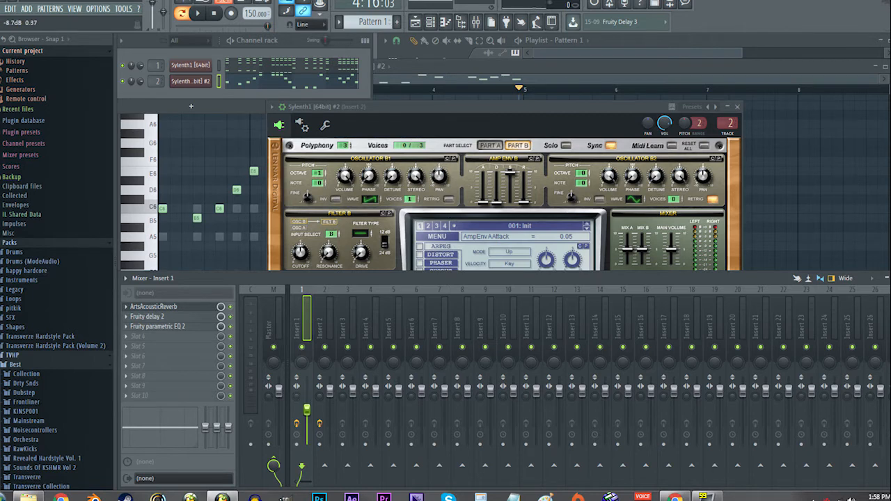
{"action": "left_click", "coordinate": [328, 332]}
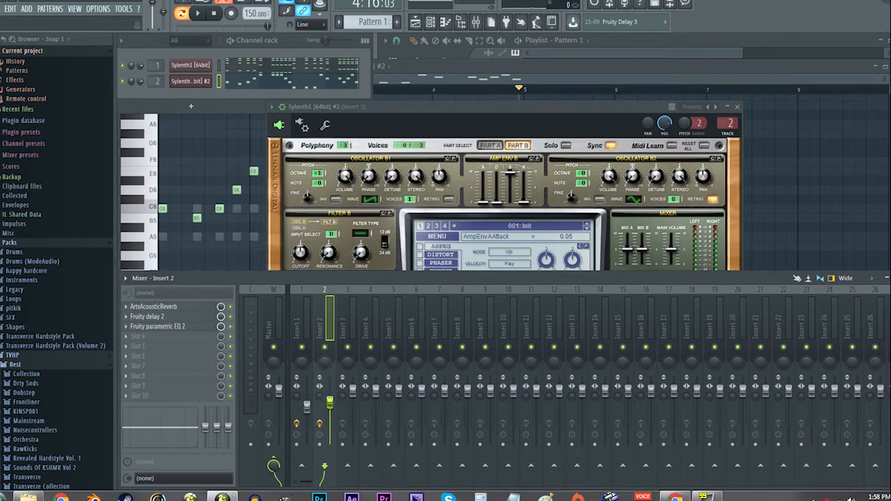
- Play the pattern and raise mixer track 2's fader slightly to balance it against track 1
{"action": "left_click", "coordinate": [197, 83]}
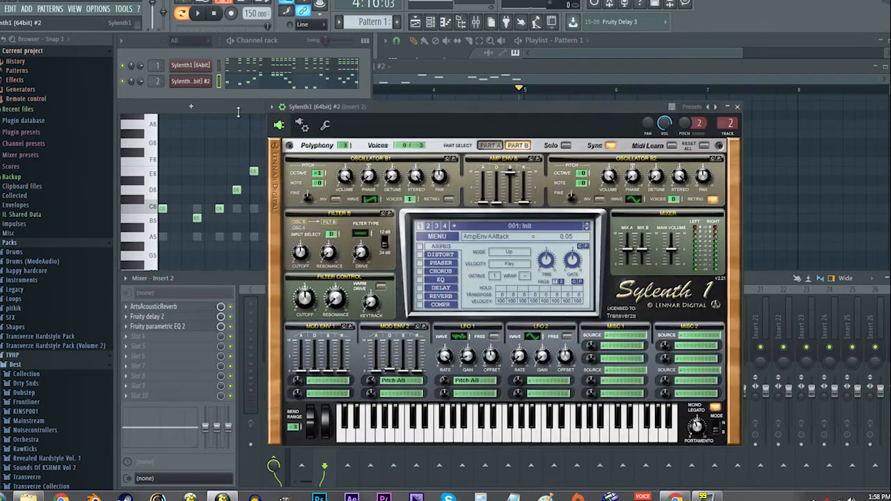
{"action": "key", "text": "space"}
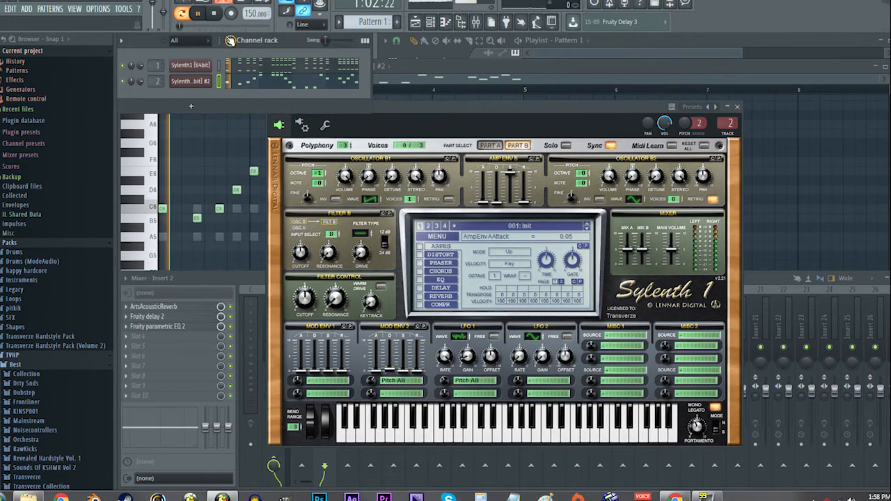
{"action": "left_click", "coordinate": [241, 279]}
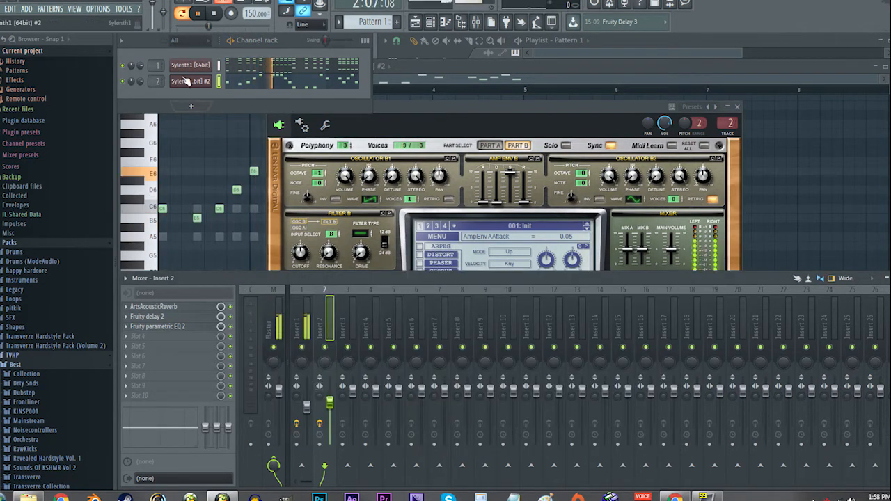
{"action": "left_click", "coordinate": [171, 308]}
{"action": "left_click", "coordinate": [605, 131]}
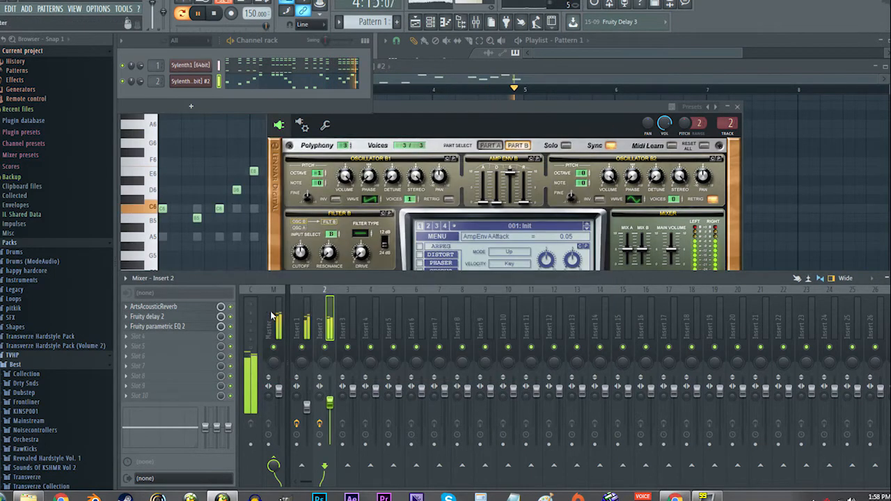
{"action": "left_click", "coordinate": [305, 336]}
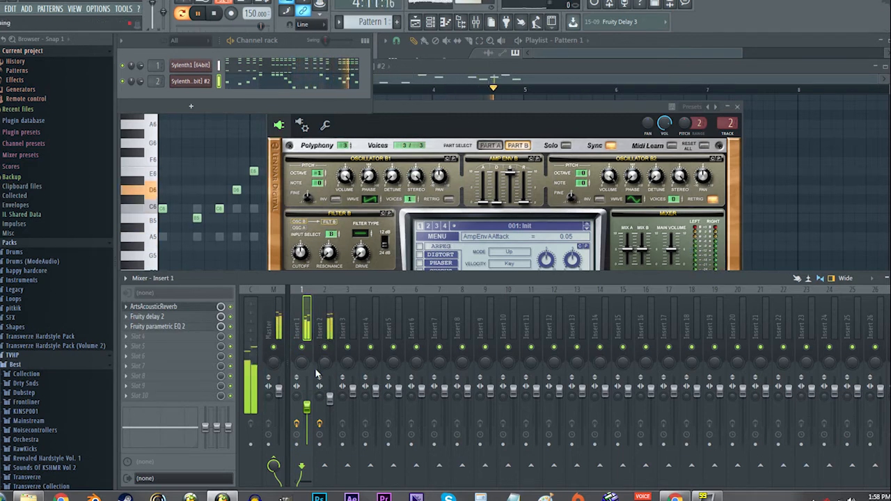
{"action": "left_click", "coordinate": [324, 327]}
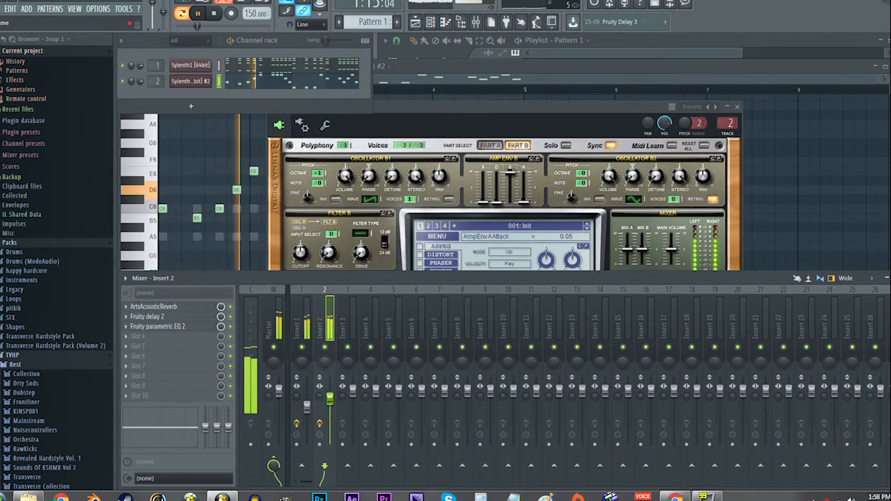
- Listen to both channels with the second Sylenth1's melody notes in view, and stop playback
{"action": "left_click", "coordinate": [432, 99]}
{"action": "scroll", "coordinate": [429, 149], "scroll_direction": "up", "scroll_amount": 1}
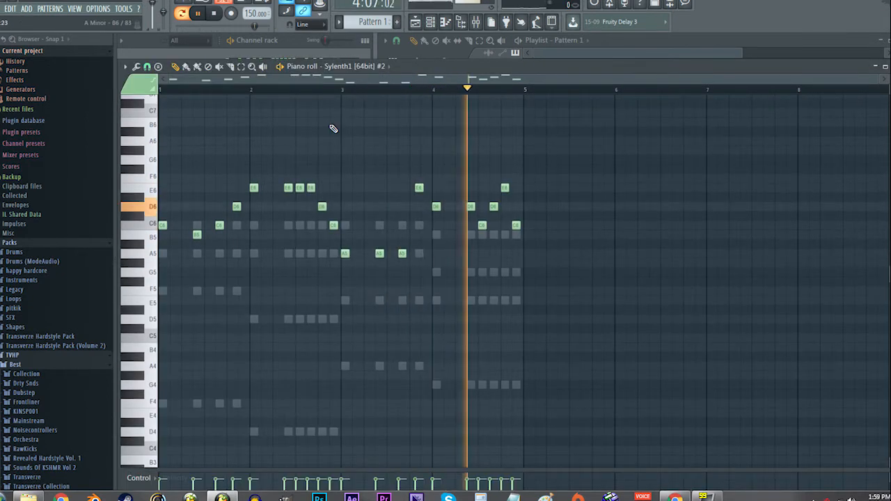
{"action": "key", "text": "space"}
{"action": "scroll", "coordinate": [358, 97], "scroll_direction": "down", "scroll_amount": 1}
{"action": "left_click", "coordinate": [297, 40]}
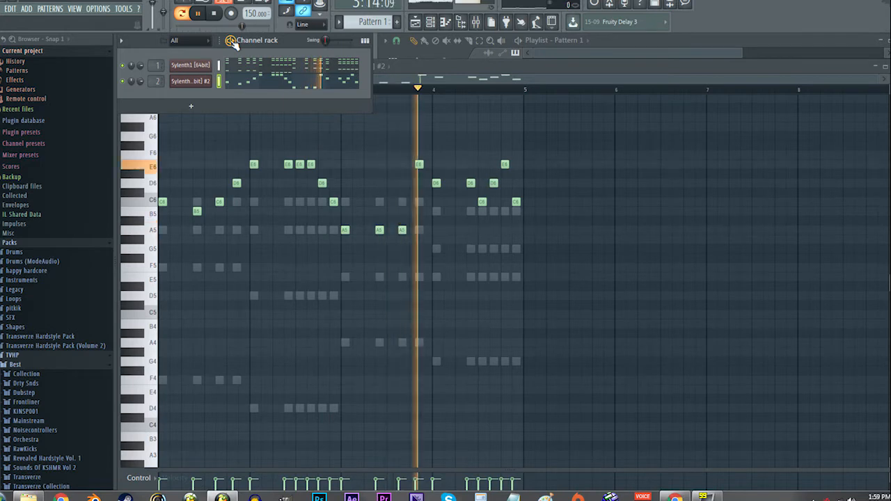
{"action": "key", "text": "ctrl+space"}
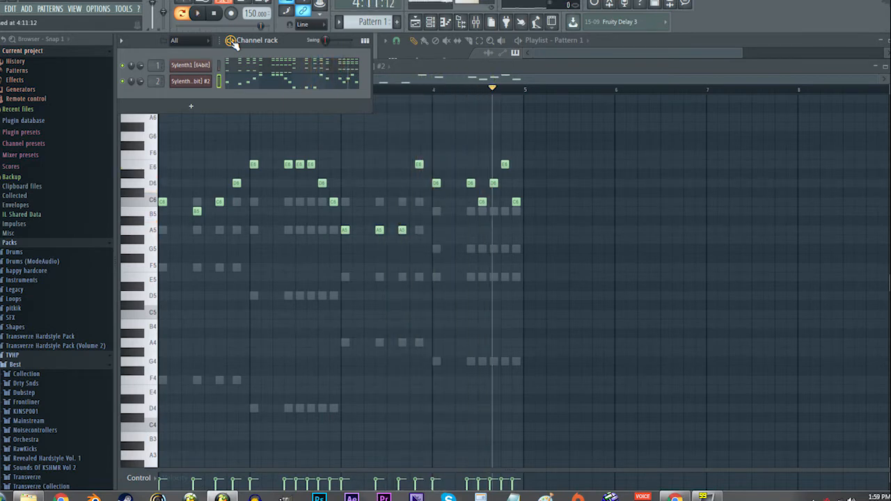
- Clone the second Sylenth1 channel and copy all of its melody notes into the clone's piano roll
{"action": "right_click", "coordinate": [204, 81]}
{"action": "left_click", "coordinate": [230, 163]}
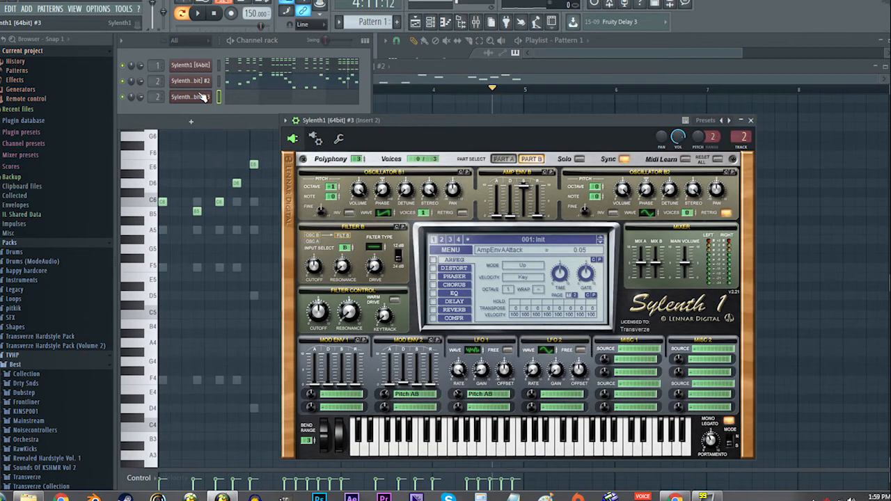
{"action": "left_click", "coordinate": [244, 85]}
{"action": "left_click", "coordinate": [244, 85]}
{"action": "key", "text": "ctrl+a"}
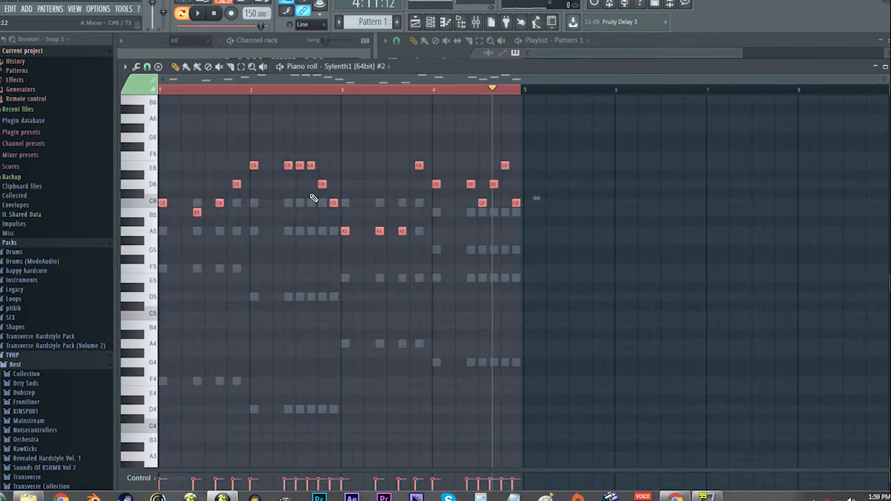
{"action": "key", "text": "ctrl+d"}
{"action": "left_click", "coordinate": [295, 42]}
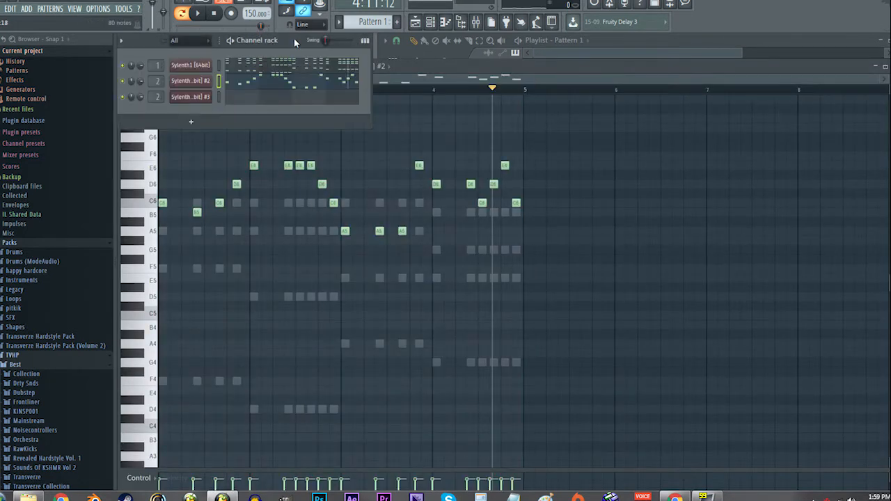
{"action": "left_click", "coordinate": [249, 98]}
{"action": "key", "text": "ctrl+v"}
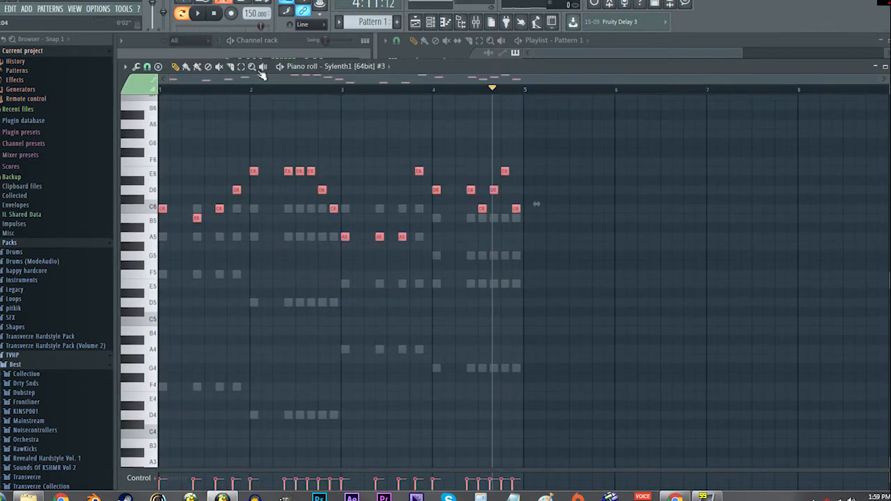
{"action": "left_click", "coordinate": [282, 45]}
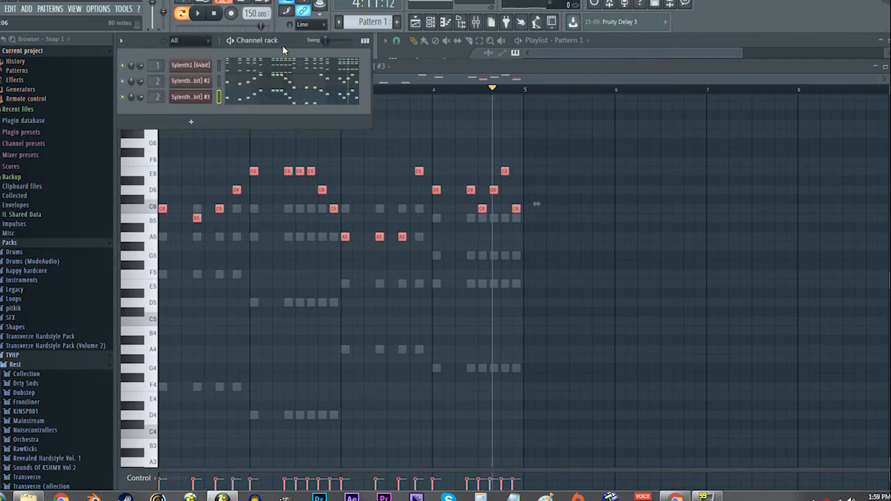
- Mute the first two Sylenth1 channels, start playback and reset the third Sylenth1 to an initial patch on Part A
{"action": "left_click", "coordinate": [200, 99]}
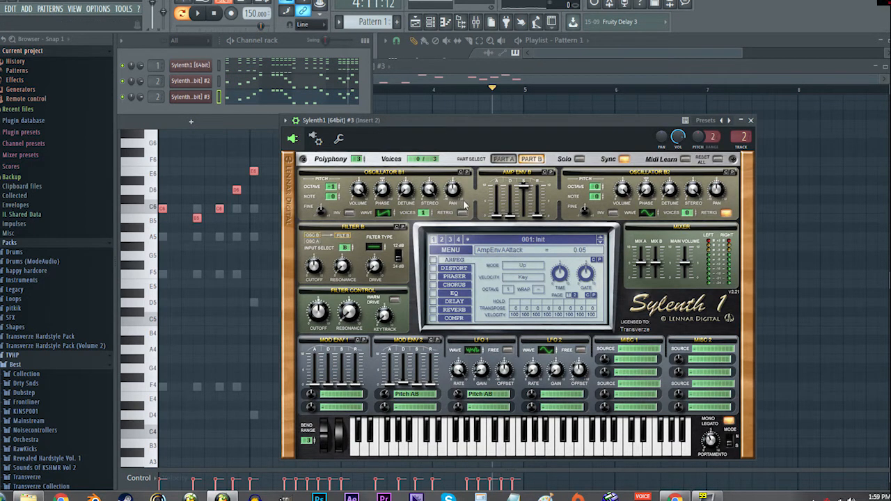
{"action": "left_click", "coordinate": [511, 161]}
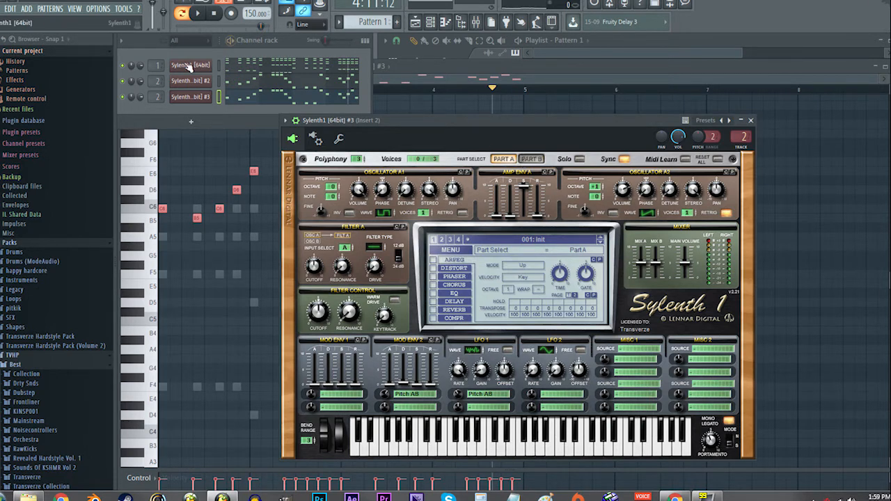
{"action": "right_click", "coordinate": [125, 66]}
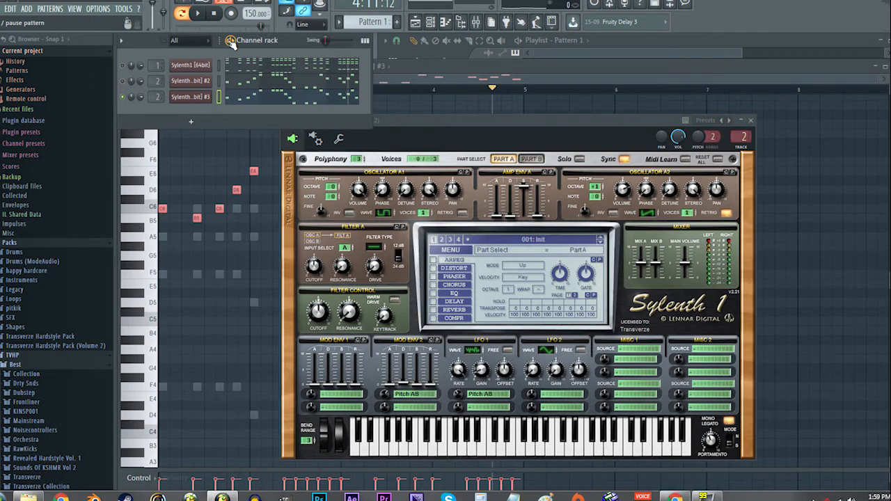
{"action": "key", "text": "space"}
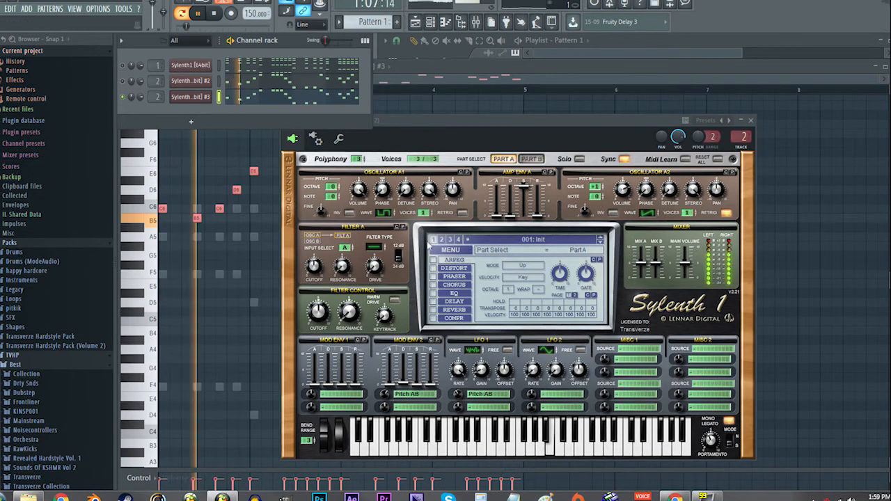
{"action": "left_click", "coordinate": [456, 252]}
{"action": "left_click", "coordinate": [465, 369]}
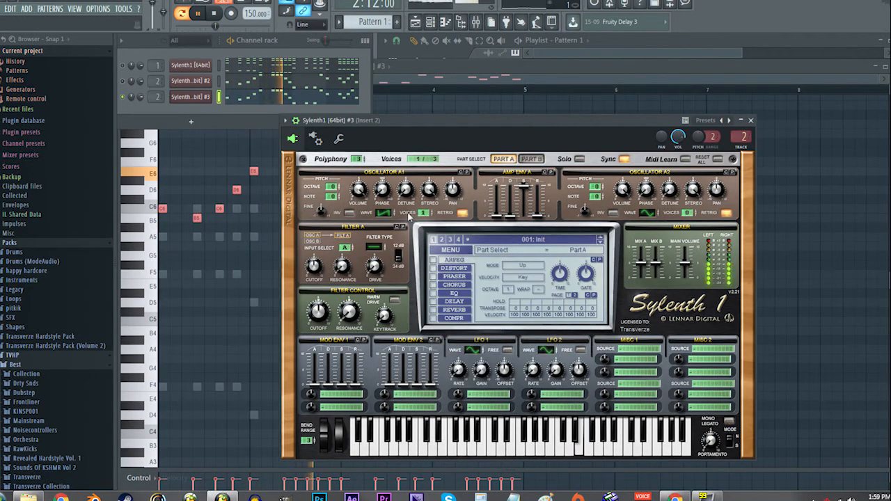
- Set oscillator A1 to a saw wave, two voices, octave 1 and retrig off, and oscillator A2 to a one-voice saw at octave 0
{"action": "left_click", "coordinate": [462, 213]}
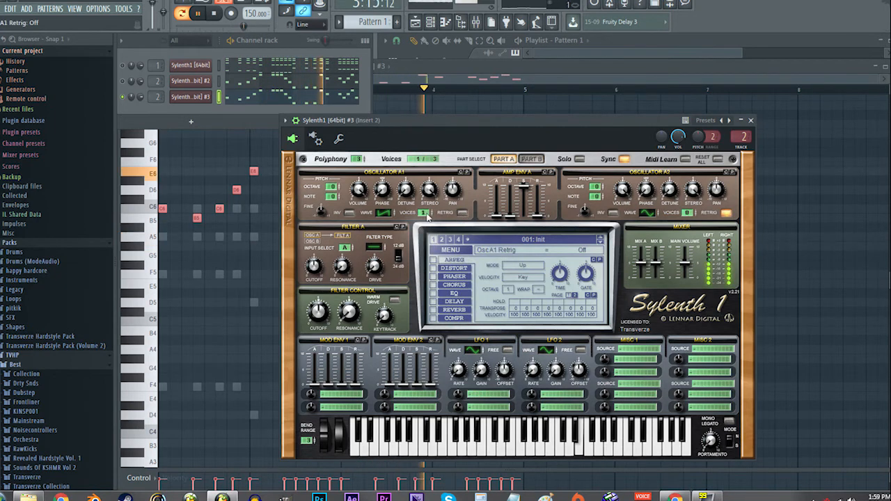
{"action": "left_click", "coordinate": [432, 211]}
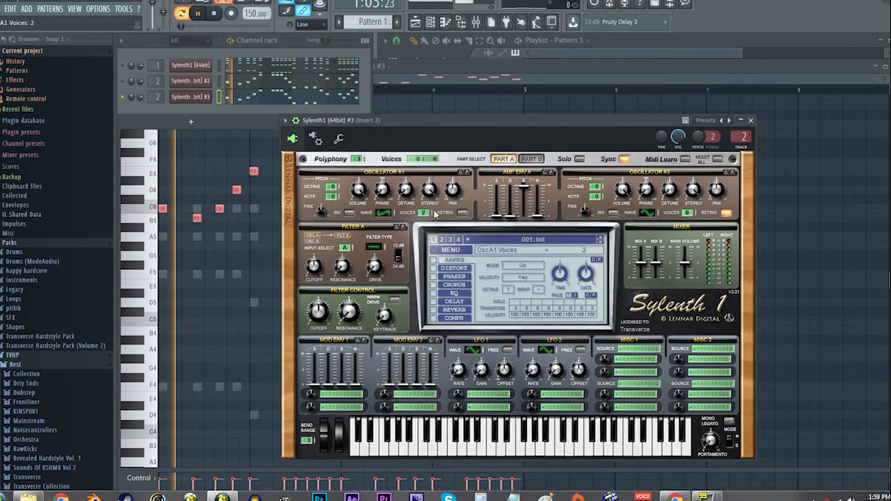
{"action": "left_click", "coordinate": [337, 185]}
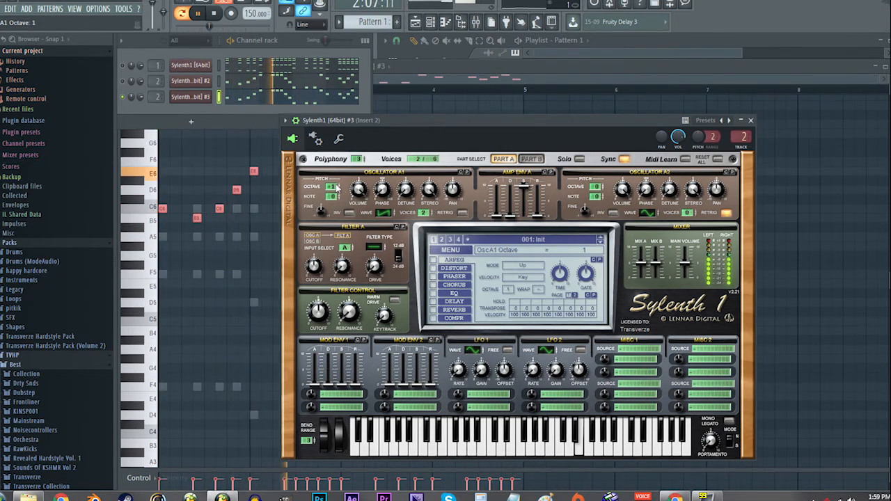
{"action": "left_click", "coordinate": [596, 185]}
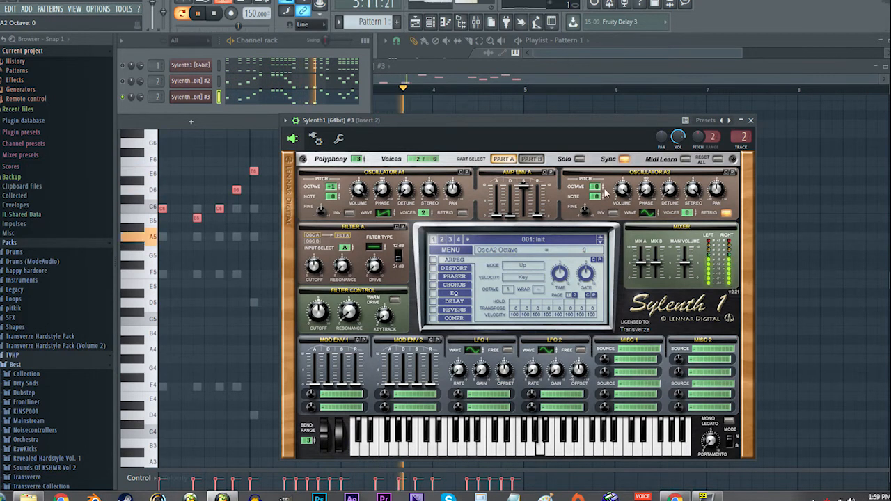
{"action": "left_click", "coordinate": [686, 212]}
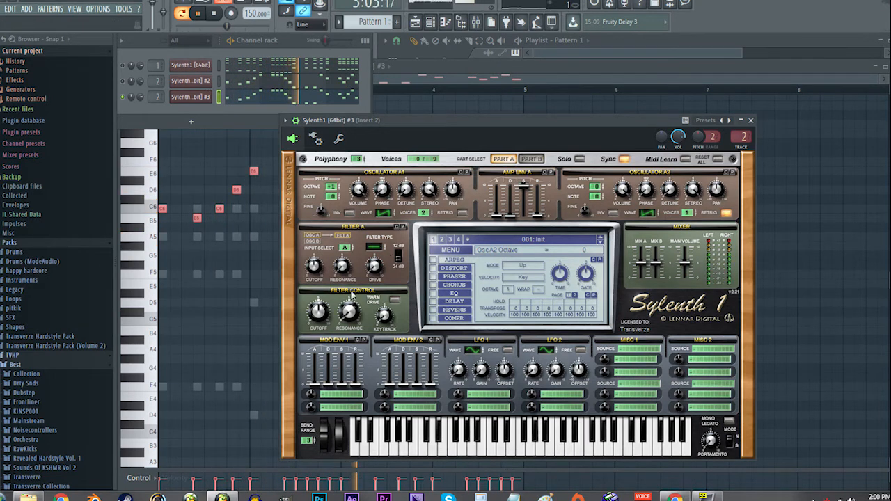
- Enable mono legato with Slide portamento at time 3.57, and switch on OverDrive distortion in the third Sylenth1
{"action": "left_click", "coordinate": [728, 421]}
{"action": "left_click", "coordinate": [709, 440]}
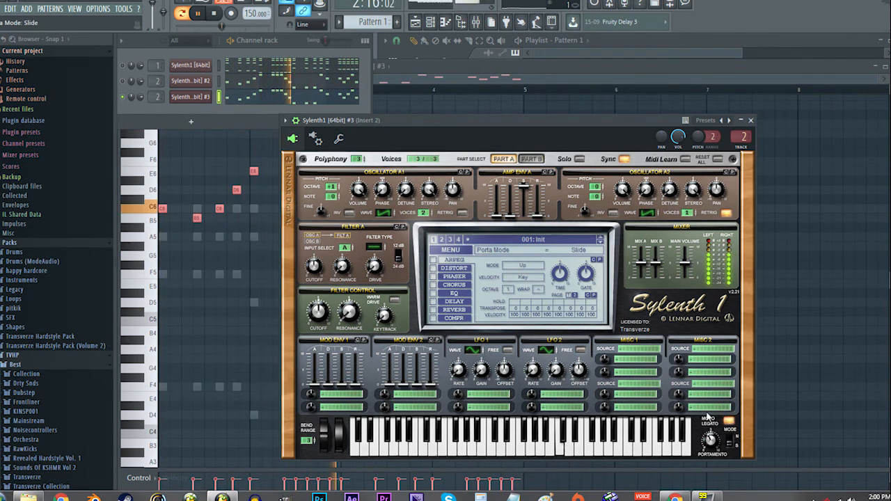
{"action": "left_click_drag", "start_coordinate": [711, 438], "coordinate": [710, 442]}
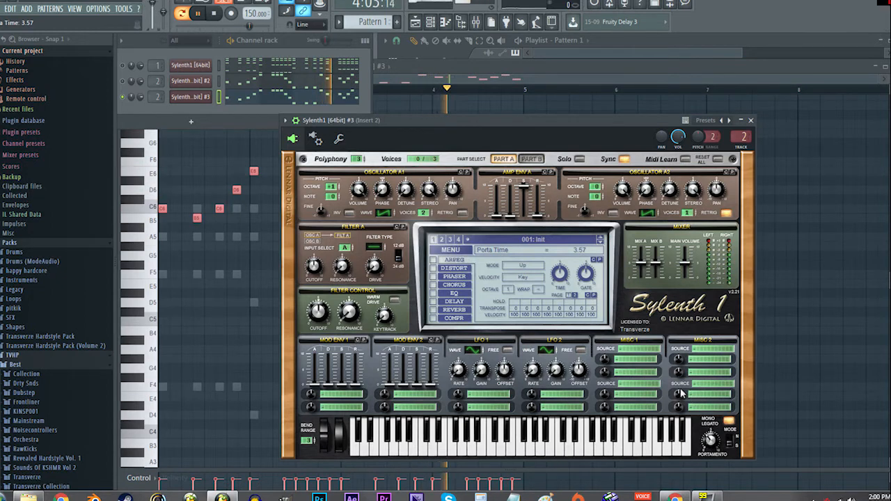
{"action": "left_click", "coordinate": [433, 269]}
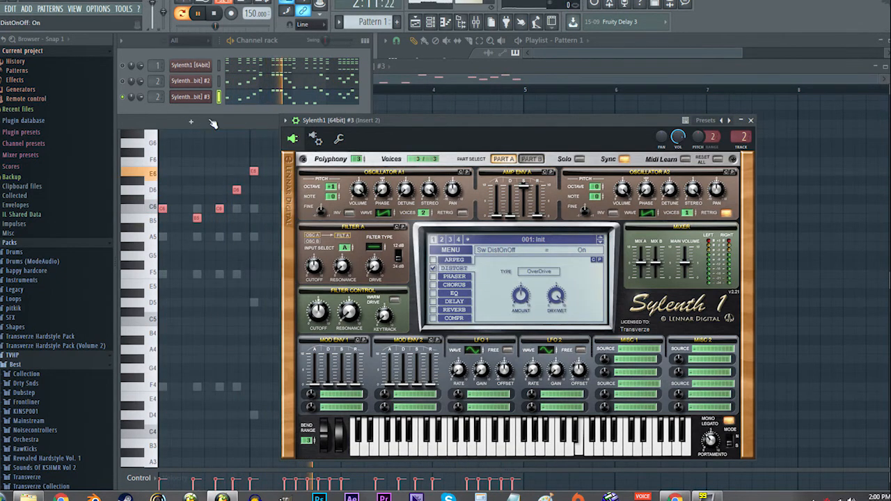
- Unmute the second Sylenth1 channel and set its LFO 1 gain to 0.33
{"action": "left_click", "coordinate": [123, 81]}
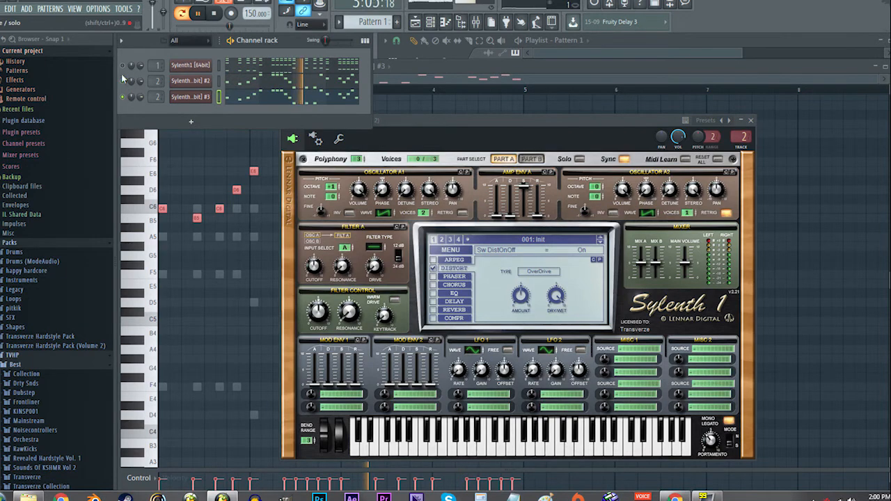
{"action": "left_click", "coordinate": [197, 82]}
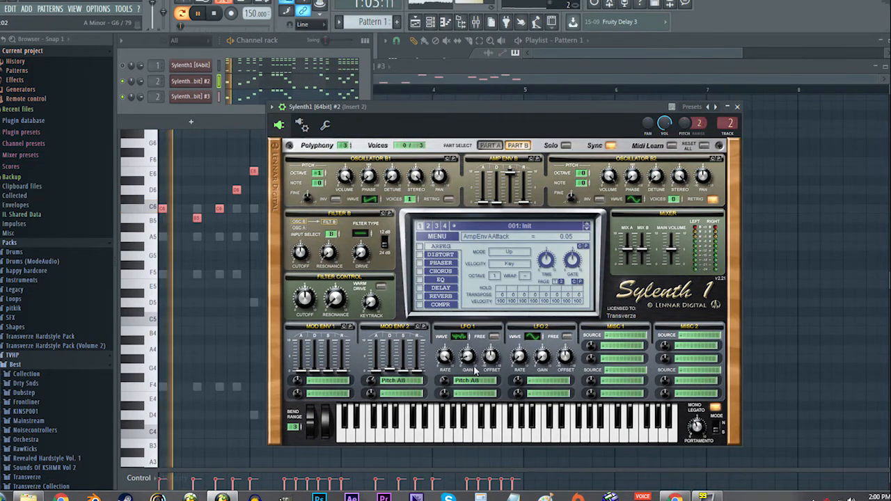
{"action": "left_click_drag", "start_coordinate": [471, 364], "coordinate": [471, 369]}
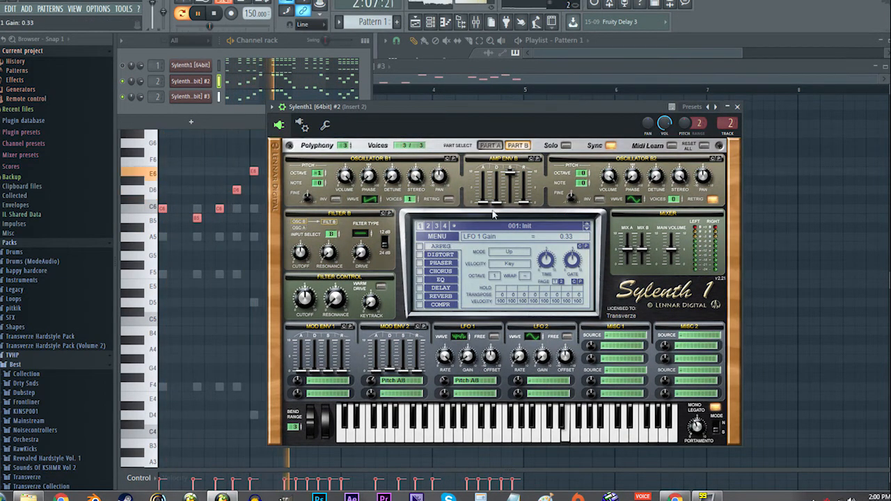
- Stop playback, silence oscillator B1 of the second Sylenth1 by setting it to zero voices, and switch back to Part A
{"action": "left_click", "coordinate": [234, 42]}
{"action": "key", "text": "space"}
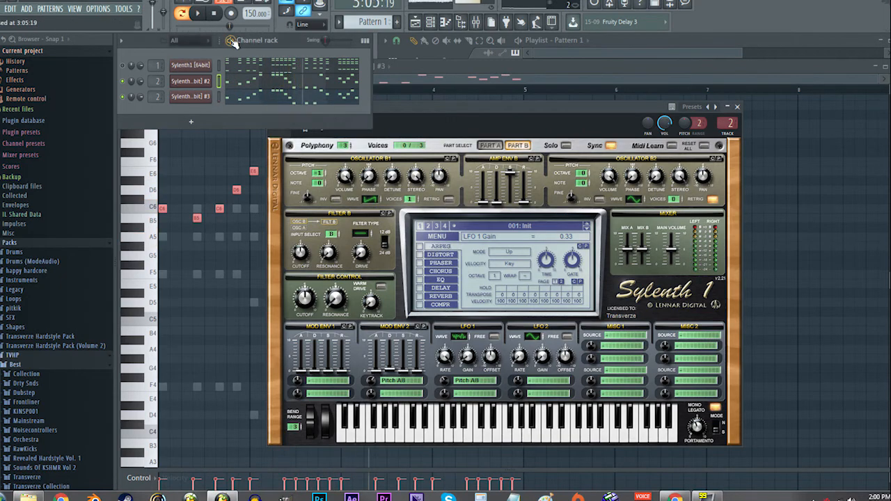
{"action": "left_click", "coordinate": [188, 82]}
{"action": "left_click", "coordinate": [187, 82]}
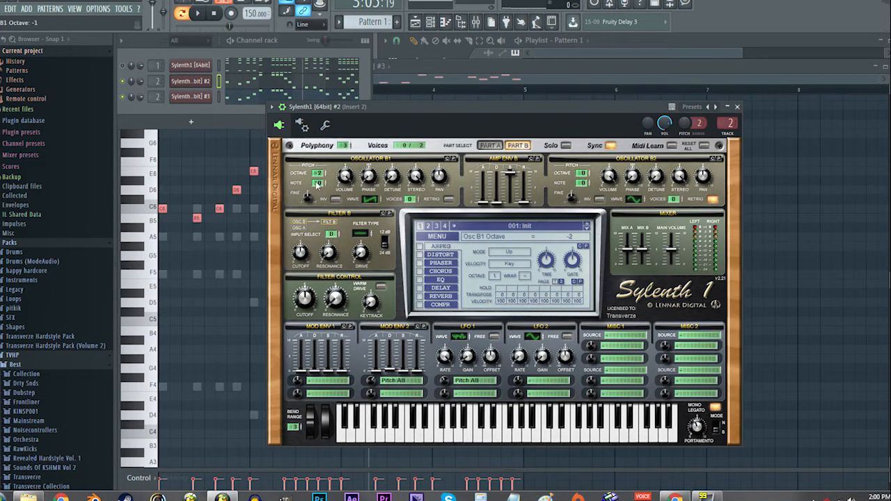
{"action": "left_click", "coordinate": [490, 146]}
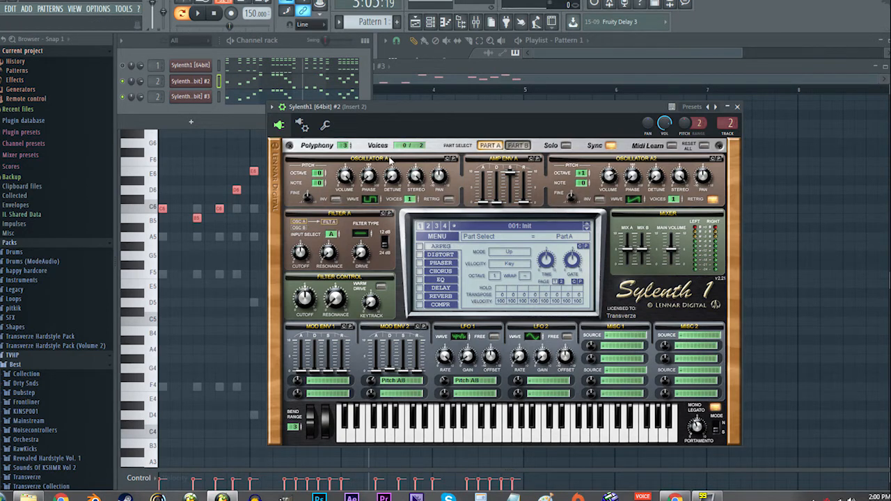
- Unmute the first Sylenth1 channel for a listen, stop playback, and clone the third Sylenth1 channel
{"action": "left_click", "coordinate": [127, 69]}
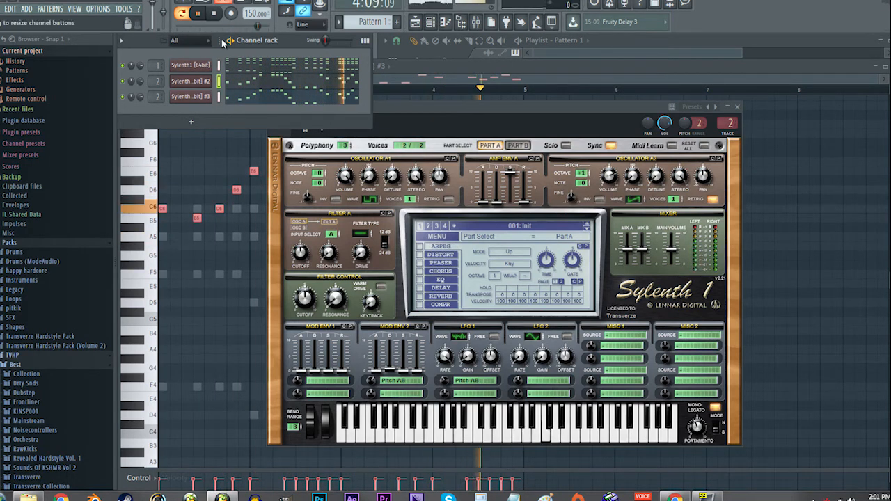
{"action": "key", "text": "space"}
{"action": "right_click", "coordinate": [209, 98]}
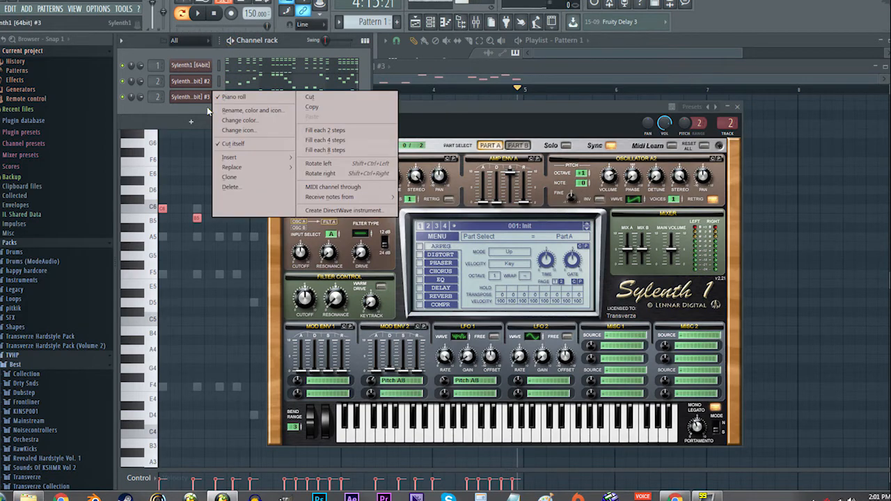
{"action": "left_click", "coordinate": [234, 176]}
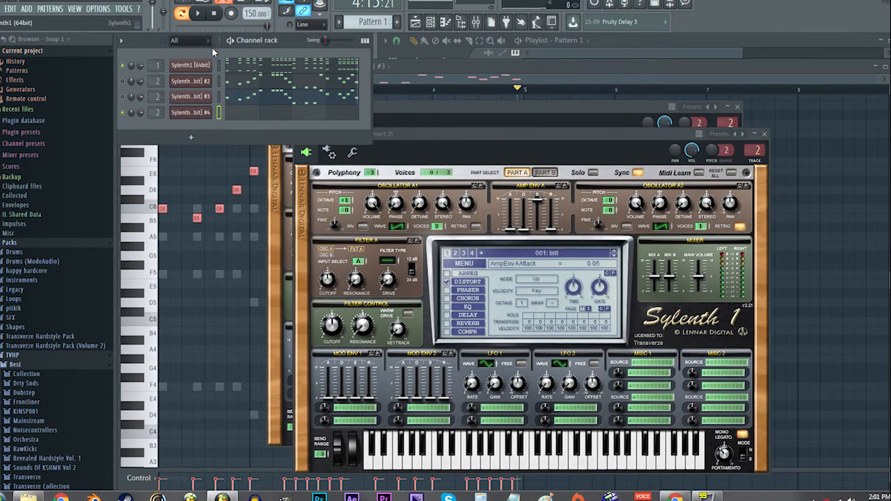
- Copy the melody notes from the third Sylenth1's piano roll into the cloned fourth channel
{"action": "left_click", "coordinate": [236, 99]}
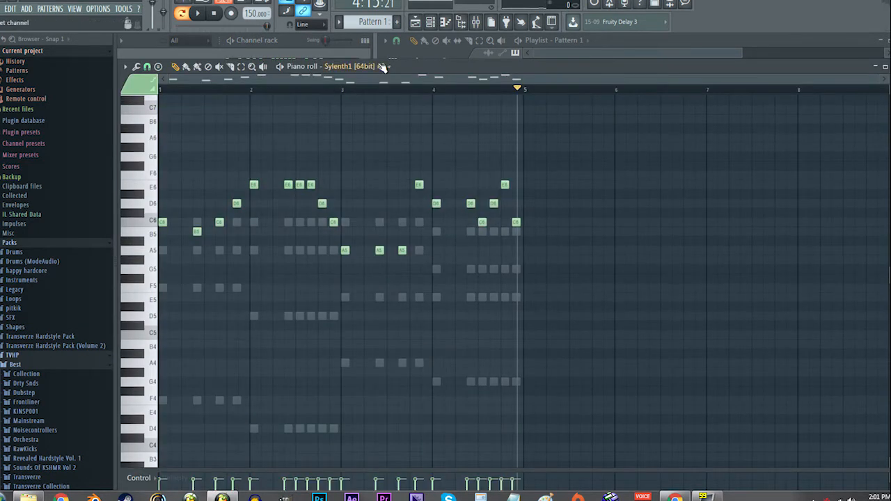
{"action": "left_click", "coordinate": [355, 66]}
{"action": "left_click", "coordinate": [357, 116]}
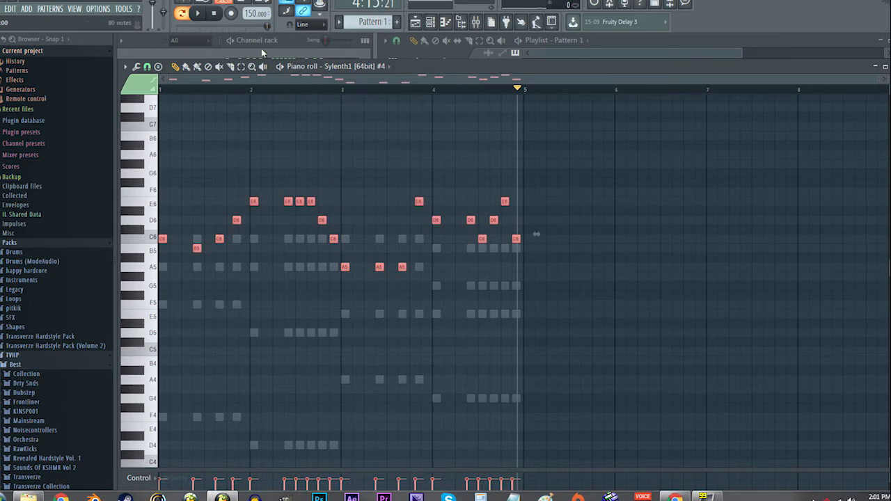
- Solo the fourth Sylenth1 during playback and set its oscillator octaves to 2 for A1 and 1 for A2
{"action": "key", "text": "space"}
{"action": "left_click", "coordinate": [286, 47]}
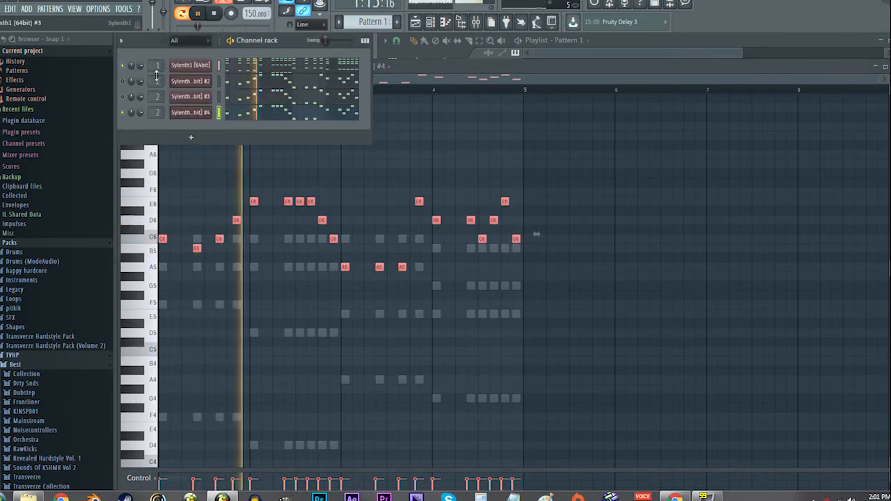
{"action": "left_click", "coordinate": [190, 112]}
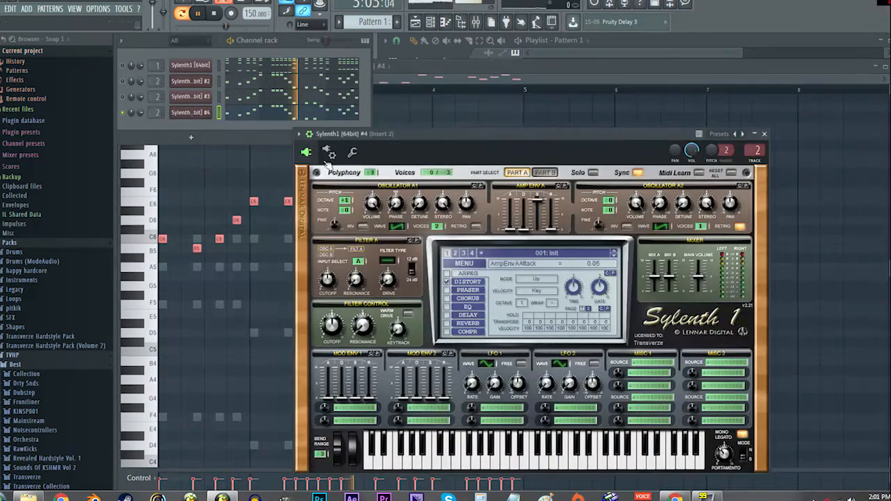
{"action": "left_click_drag", "start_coordinate": [407, 136], "coordinate": [353, 117]}
{"action": "left_click", "coordinate": [299, 179]}
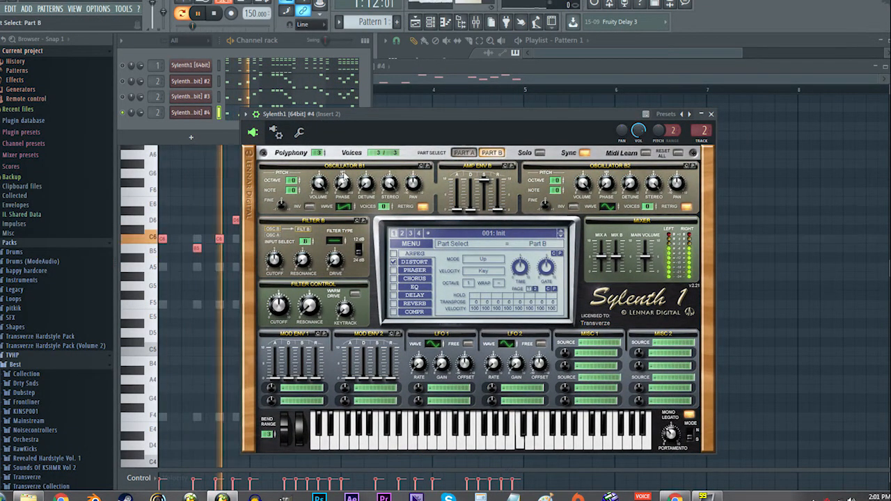
{"action": "left_click", "coordinate": [457, 153]}
{"action": "left_click", "coordinate": [562, 180]}
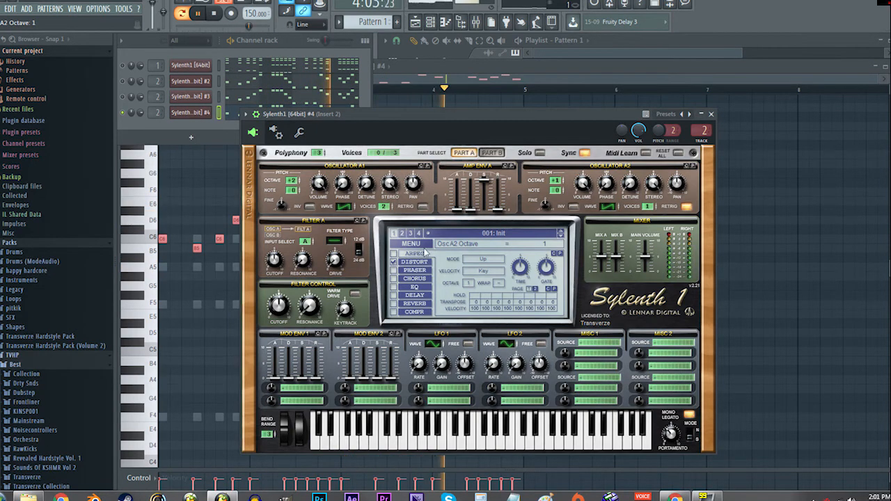
- Route Mod Env 2 to Pitch AB with amount -0.86, raise its decay slightly, and turn off mono legato in the fourth Sylenth1
{"action": "left_click", "coordinate": [379, 388]}
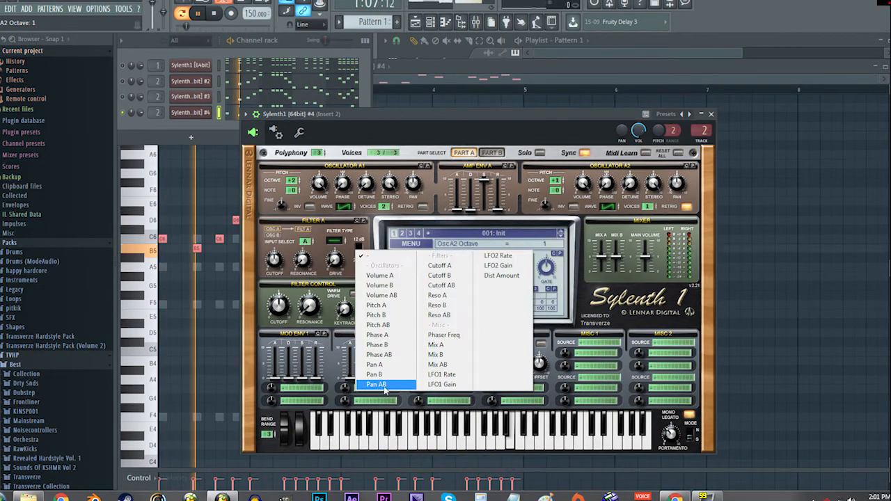
{"action": "left_click", "coordinate": [380, 324]}
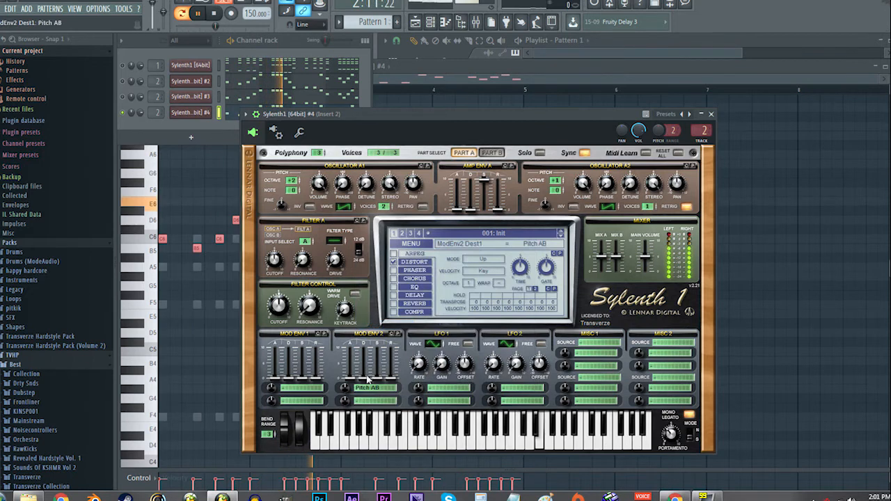
{"action": "left_click_drag", "start_coordinate": [351, 391], "coordinate": [348, 395]}
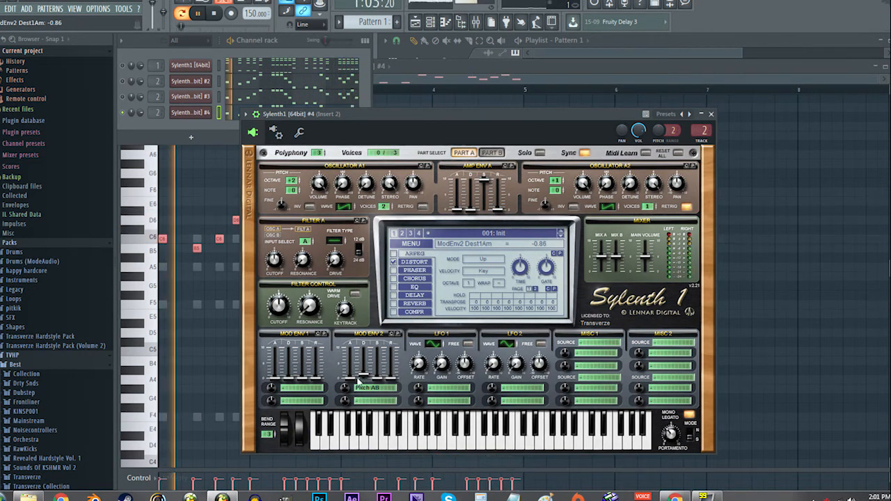
{"action": "left_click_drag", "start_coordinate": [363, 379], "coordinate": [364, 381]}
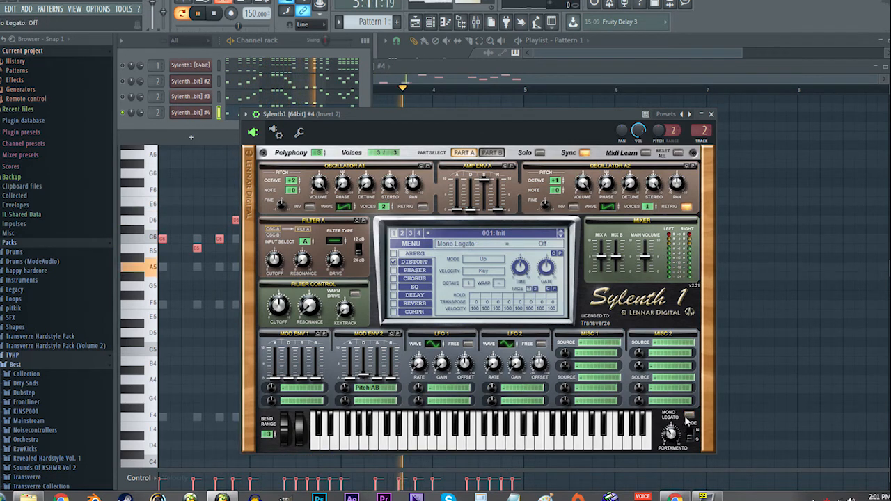
- Unmute the second and third channels, and set the second Sylenth1's portamento time to 3.05 and LFO 1 gain to 0.71
{"action": "left_click", "coordinate": [123, 97]}
{"action": "left_click", "coordinate": [123, 81]}
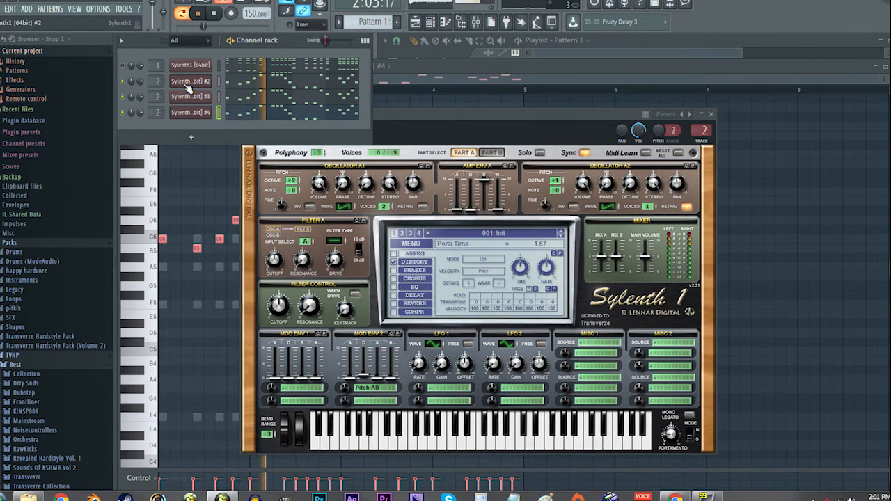
{"action": "left_click", "coordinate": [189, 81]}
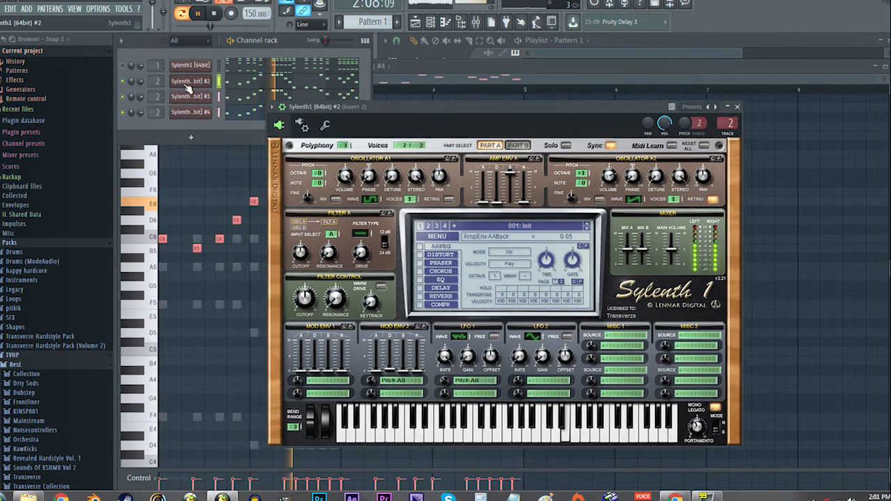
{"action": "left_click", "coordinate": [697, 429]}
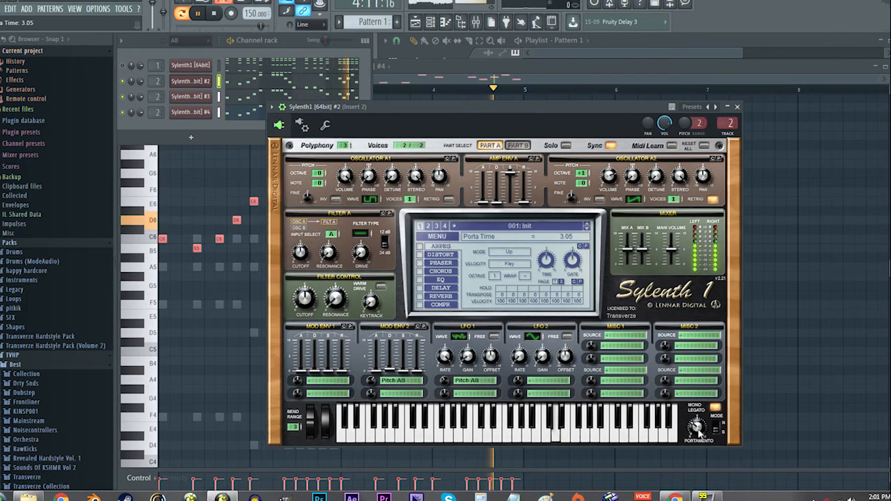
{"action": "left_click_drag", "start_coordinate": [477, 355], "coordinate": [478, 359]}
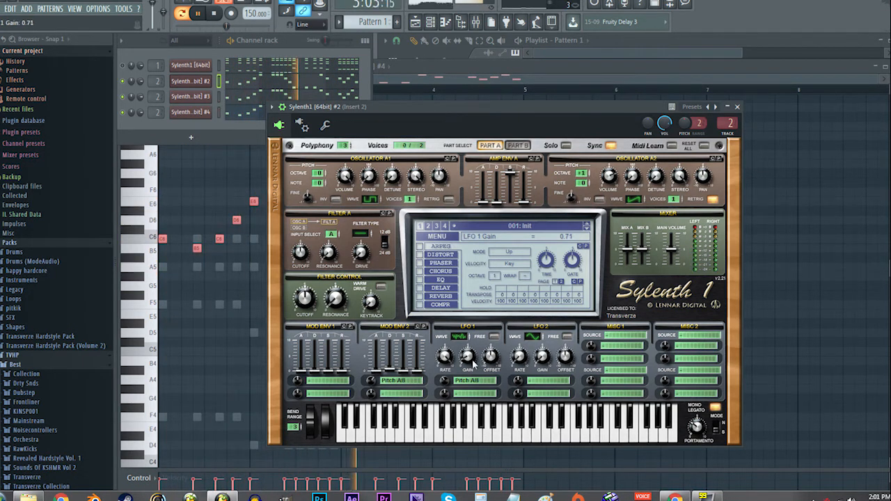
- Set the second Sylenth1's oscillator A1 to octave 1, A2 to octave 2 and main volume to 5.98, and stop playback
{"action": "left_click", "coordinate": [326, 172]}
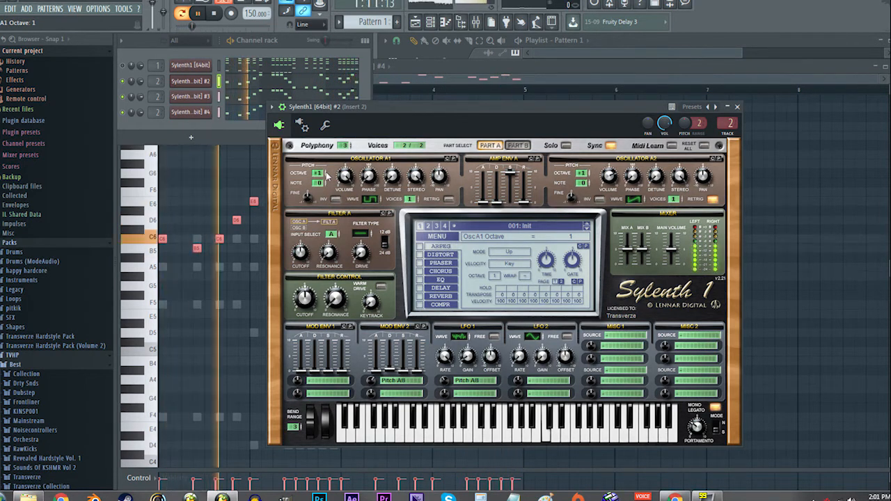
{"action": "left_click", "coordinate": [588, 173]}
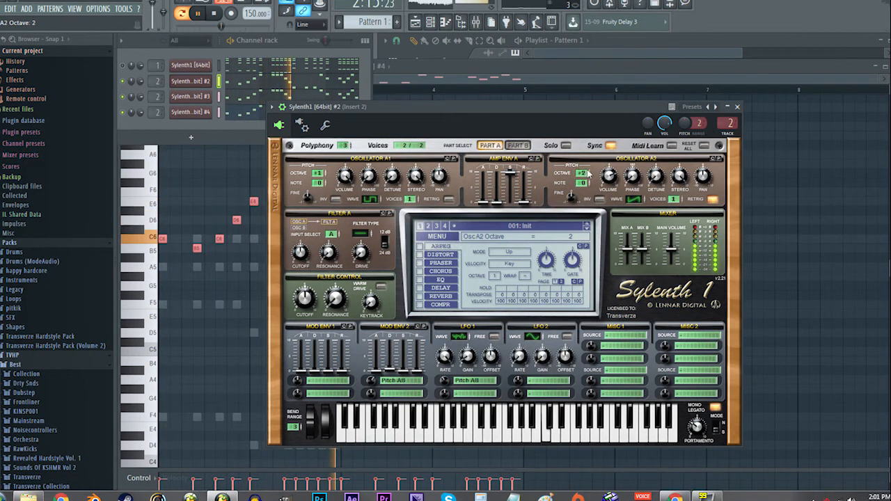
{"action": "left_click", "coordinate": [524, 146]}
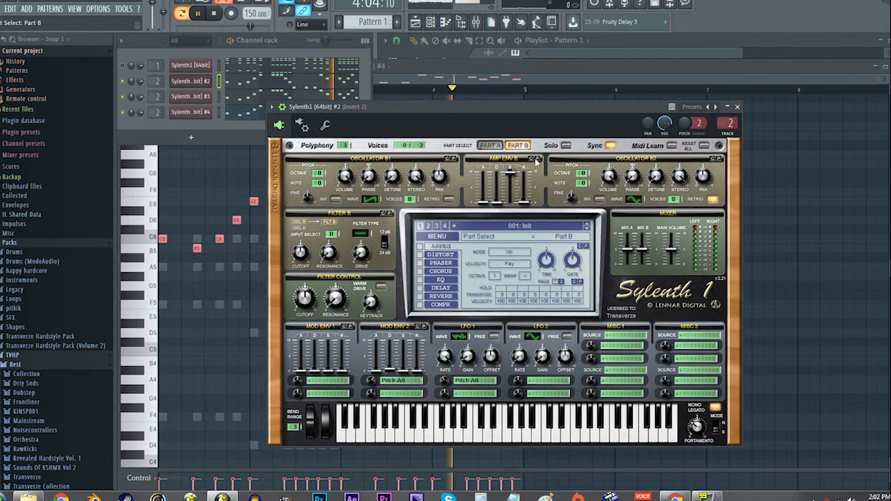
{"action": "left_click", "coordinate": [491, 146]}
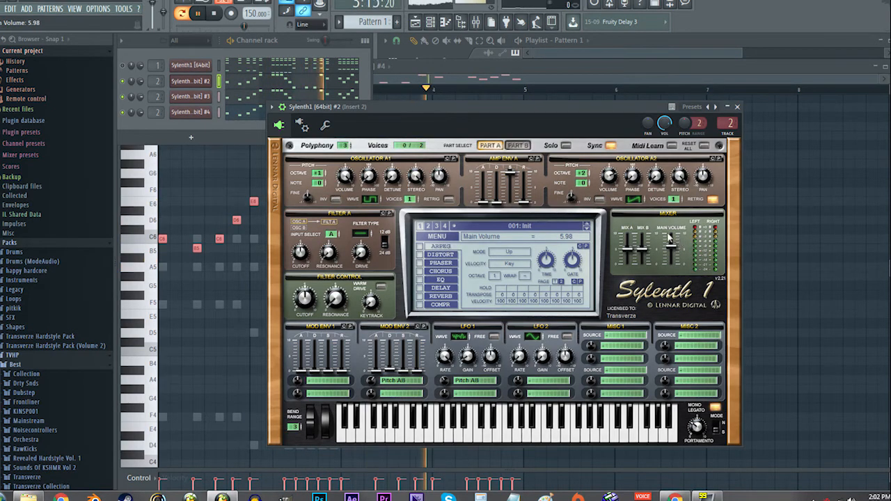
{"action": "left_click", "coordinate": [471, 98]}
{"action": "key", "text": "space"}
- Unmute the first Sylenth1 channel, play all layers together, and raise the Insert 1 mixer fader to -1.5 dB
{"action": "scroll", "coordinate": [451, 146], "scroll_direction": "up", "scroll_amount": 1}
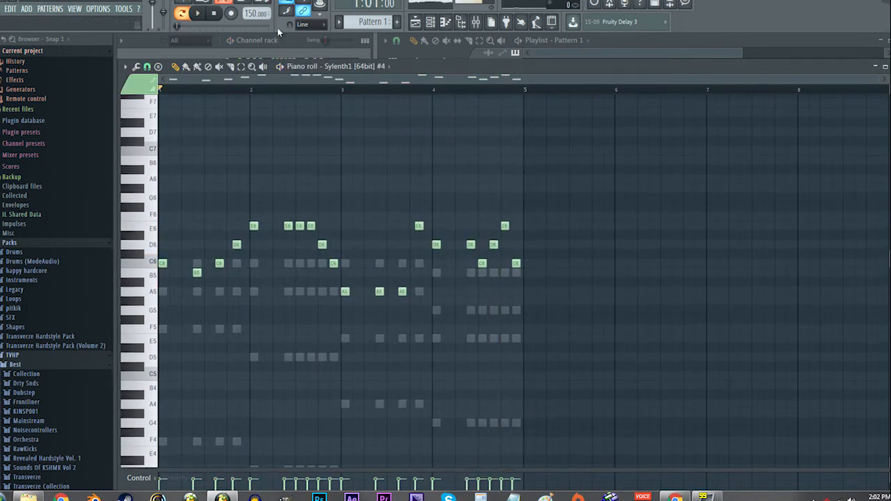
{"action": "left_click", "coordinate": [289, 37]}
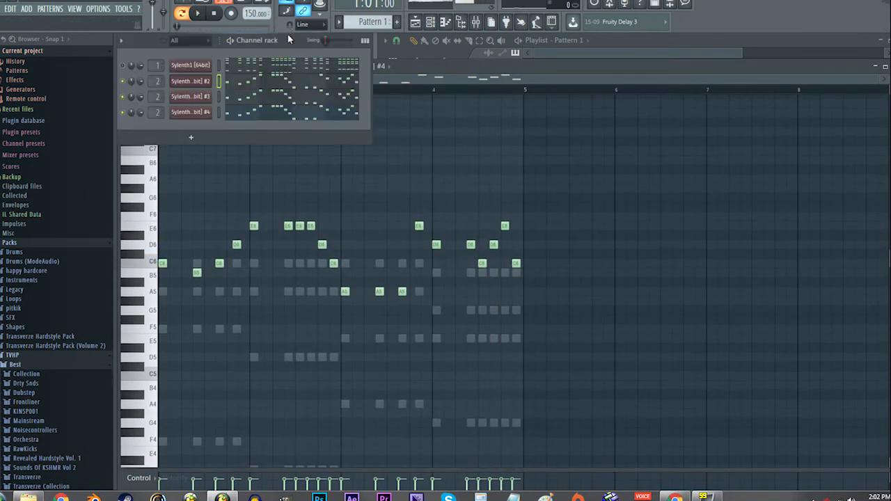
{"action": "middle_click", "coordinate": [480, 183]}
{"action": "key", "text": "space"}
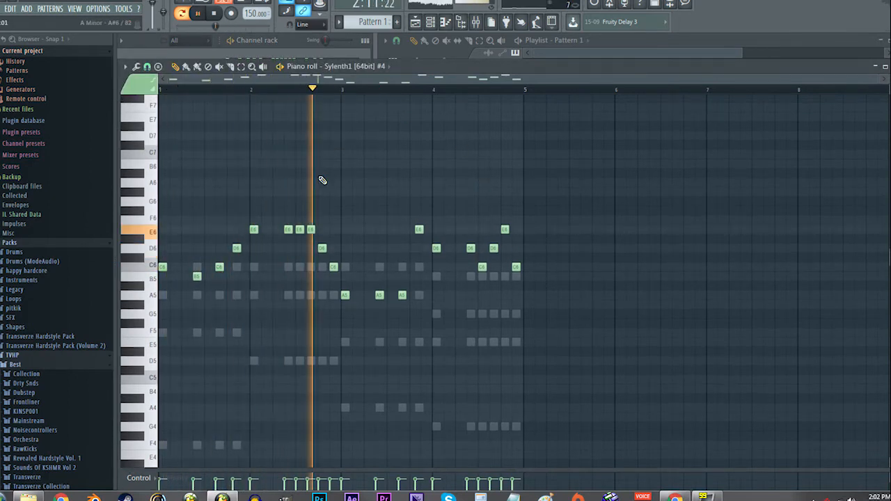
{"action": "left_click", "coordinate": [476, 22]}
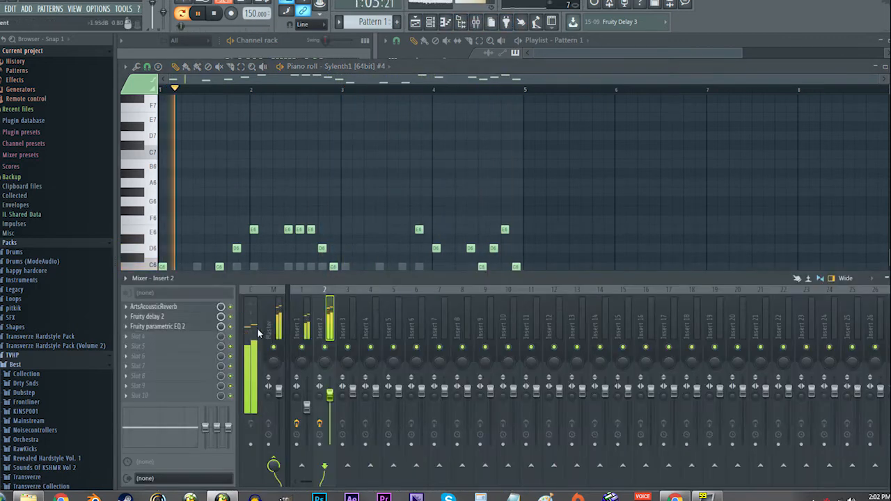
{"action": "left_click", "coordinate": [304, 329]}
{"action": "left_click_drag", "start_coordinate": [308, 408], "coordinate": [308, 393]}
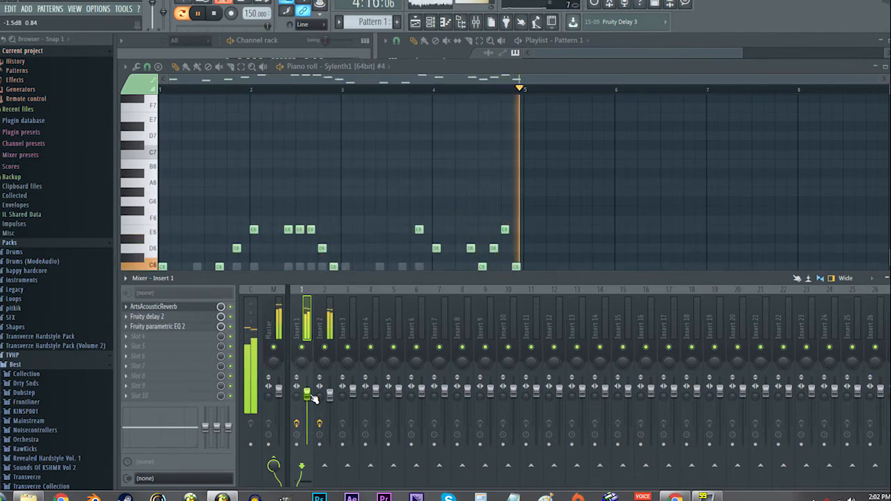
- Close the mixer, stop playback after listening, and clone the fourth Sylenth1 channel
{"action": "key", "text": "F9"}
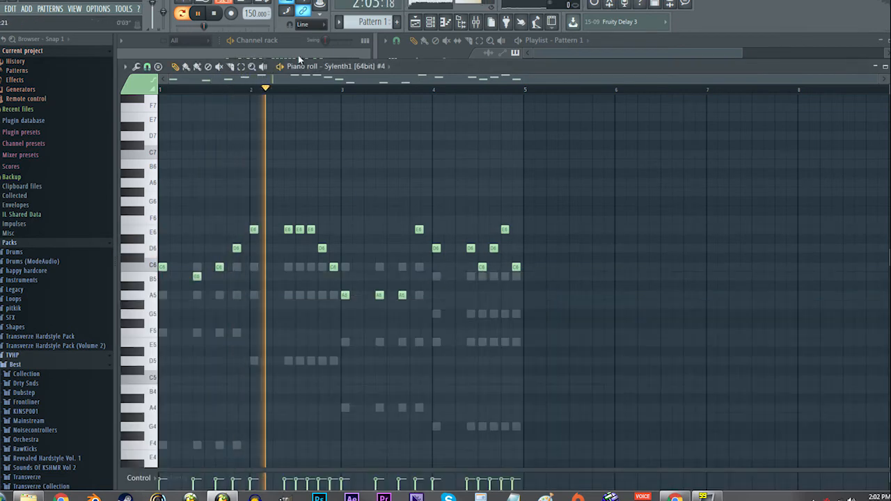
{"action": "key", "text": "F6"}
{"action": "right_click", "coordinate": [363, 181]}
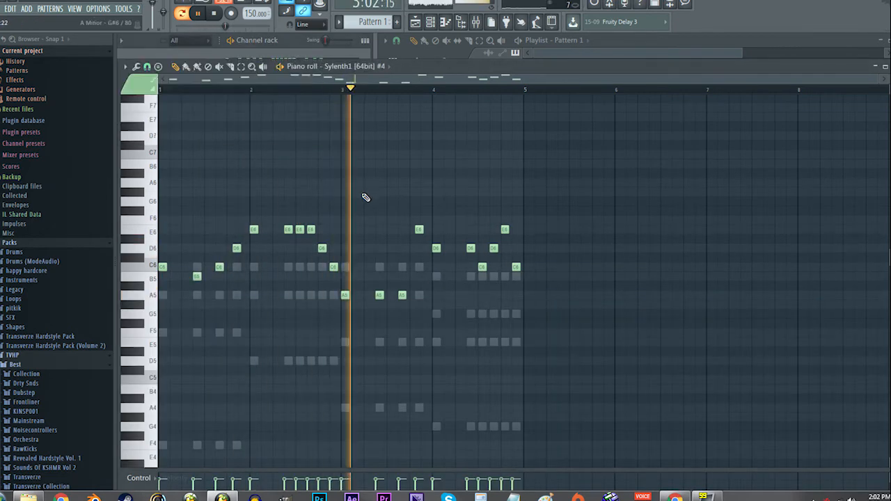
{"action": "left_click", "coordinate": [303, 39]}
{"action": "key", "text": "space"}
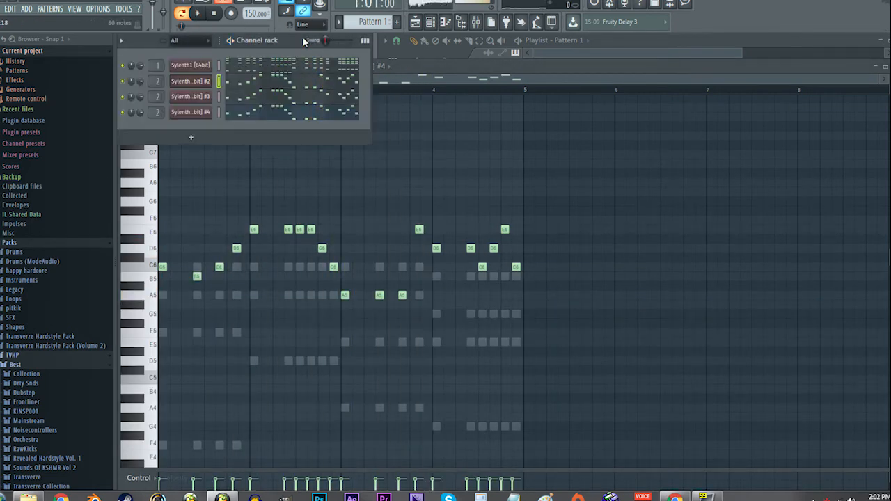
{"action": "right_click", "coordinate": [191, 113]}
{"action": "left_click", "coordinate": [231, 193]}
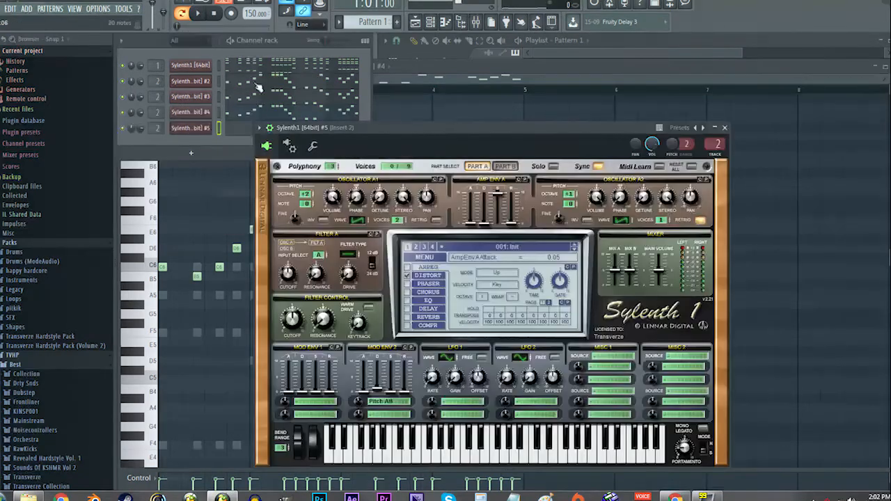
- Copy the lowest F4, D4, A4 and G4 chord notes from the first Sylenth1 channel into the fifth channel
{"action": "left_click", "coordinate": [287, 62]}
{"action": "scroll", "coordinate": [373, 160], "scroll_direction": "down", "scroll_amount": 4}
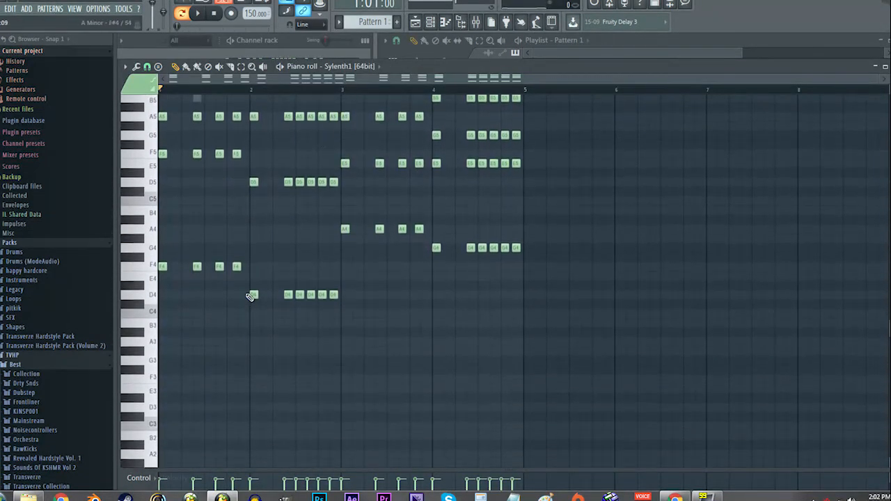
{"action": "left_click_drag", "start_coordinate": [459, 255], "coordinate": [254, 223]}
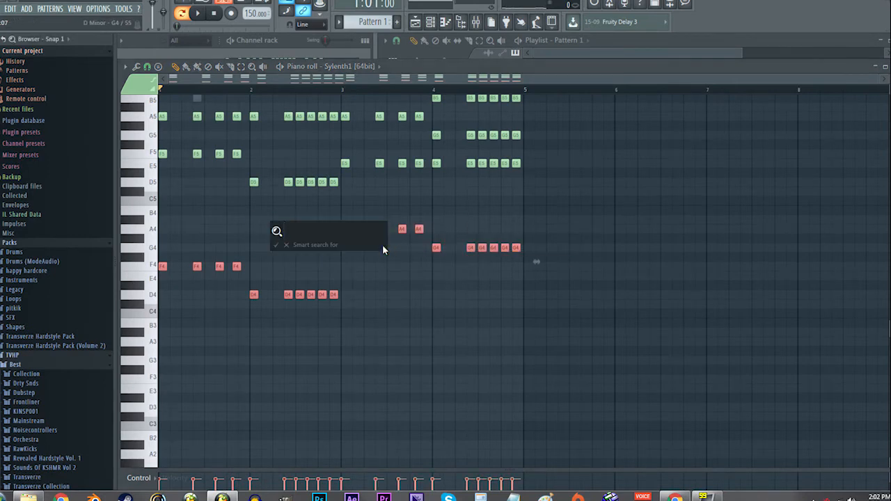
{"action": "scroll", "coordinate": [348, 299], "scroll_direction": "up", "scroll_amount": 5}
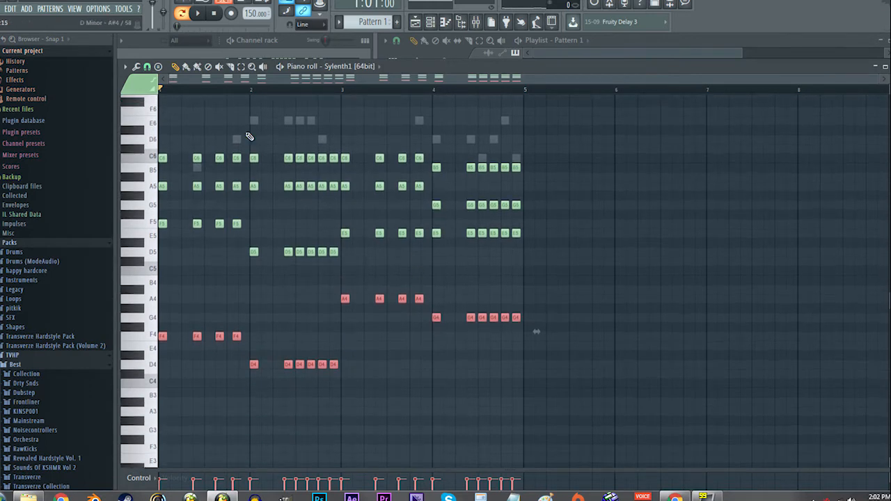
{"action": "left_click", "coordinate": [278, 46]}
{"action": "left_click", "coordinate": [239, 131]}
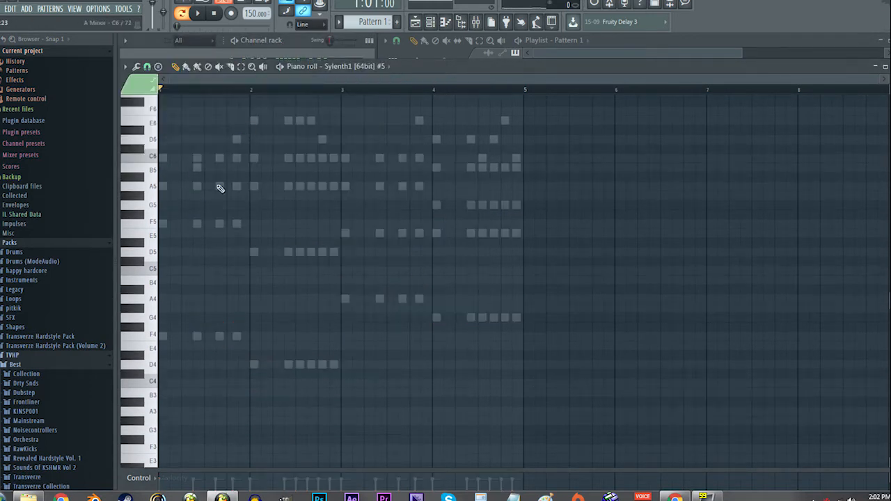
- With the fifth Sylenth1 channel soloed, reset its patch to Init and route it to mixer track 3
{"action": "left_click", "coordinate": [293, 44]}
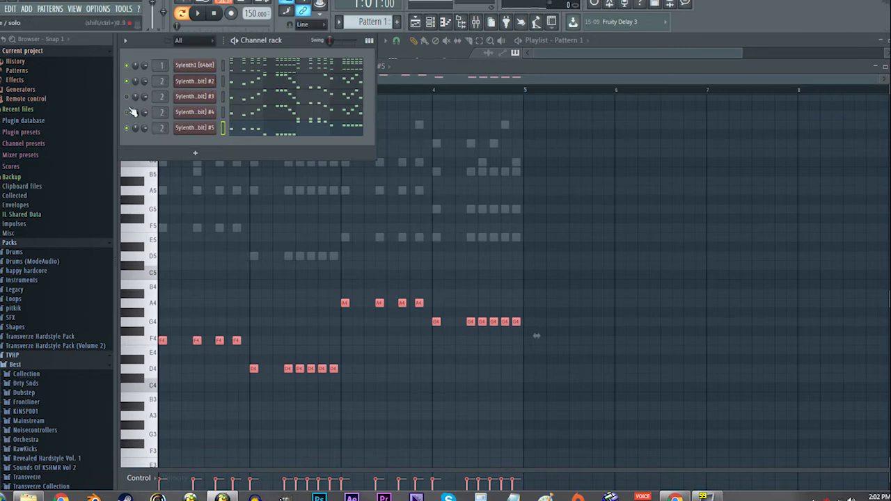
{"action": "key", "text": "space"}
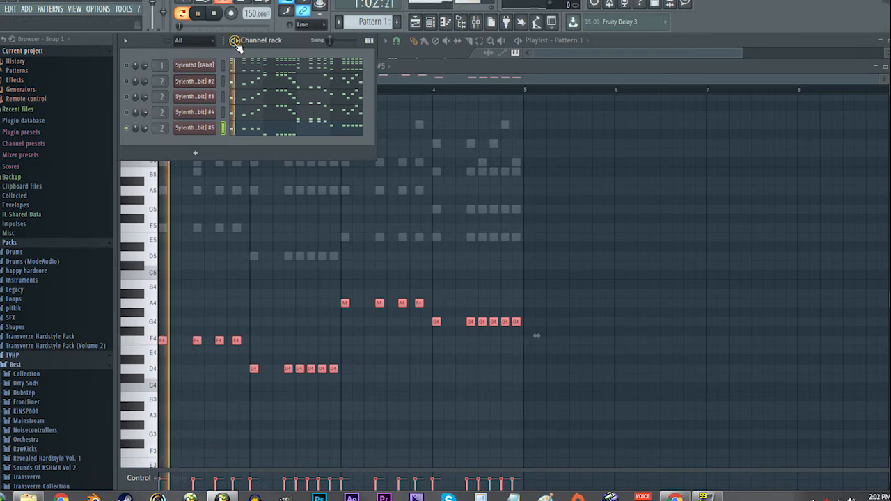
{"action": "left_click", "coordinate": [198, 128]}
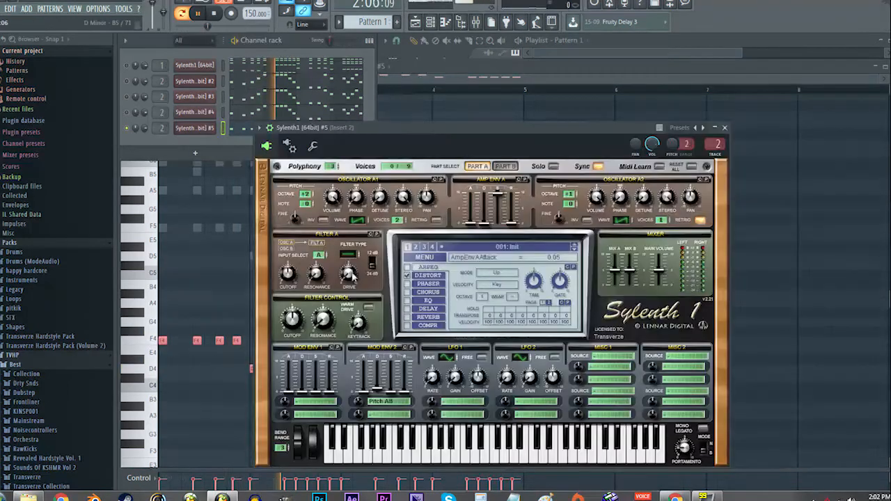
{"action": "left_click", "coordinate": [423, 257]}
{"action": "left_click", "coordinate": [446, 353]}
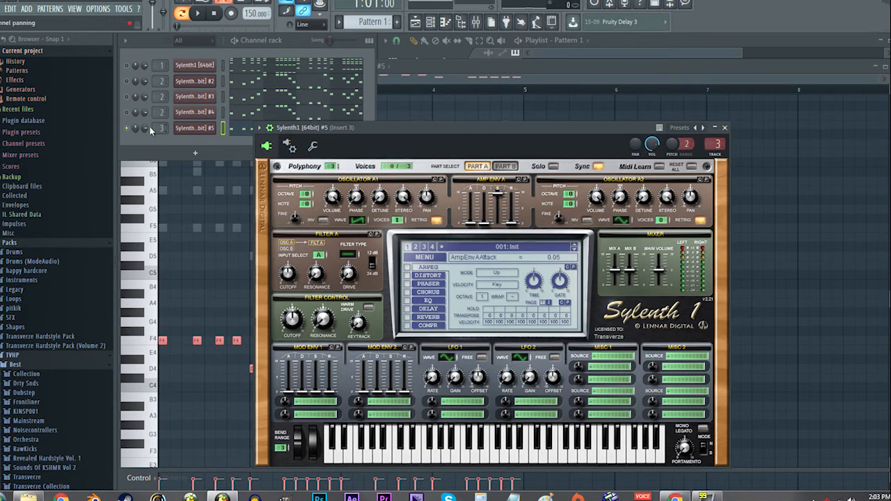
- During playback, set the fifth Sylenth1's oscillator A1 to octave -1 and filter A to Lowpass
{"action": "key", "text": "space"}
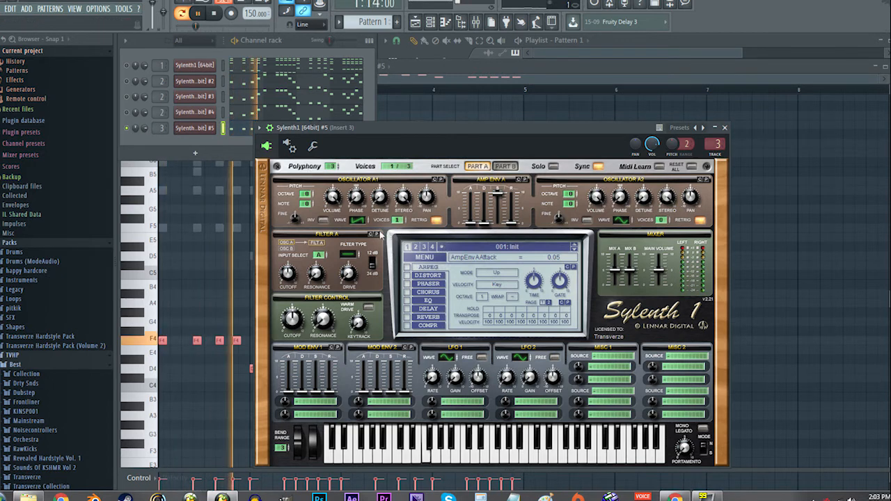
{"action": "left_click_drag", "start_coordinate": [303, 194], "coordinate": [304, 201]}
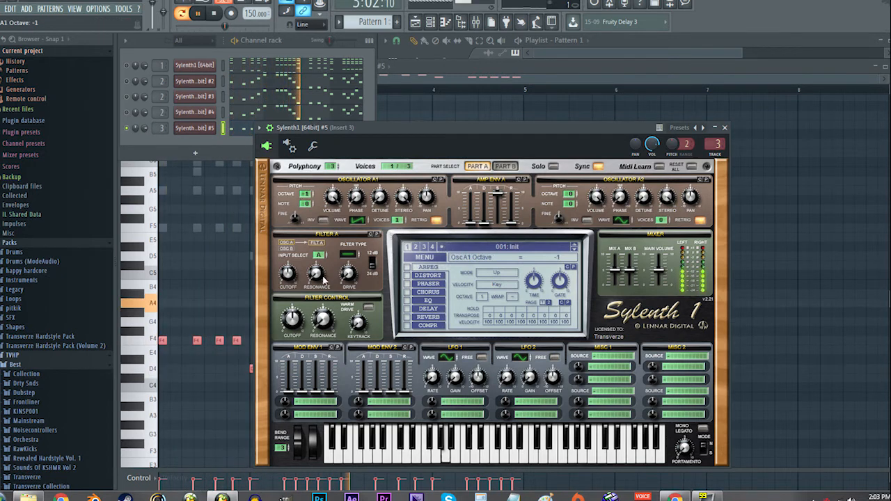
{"action": "left_click", "coordinate": [346, 256]}
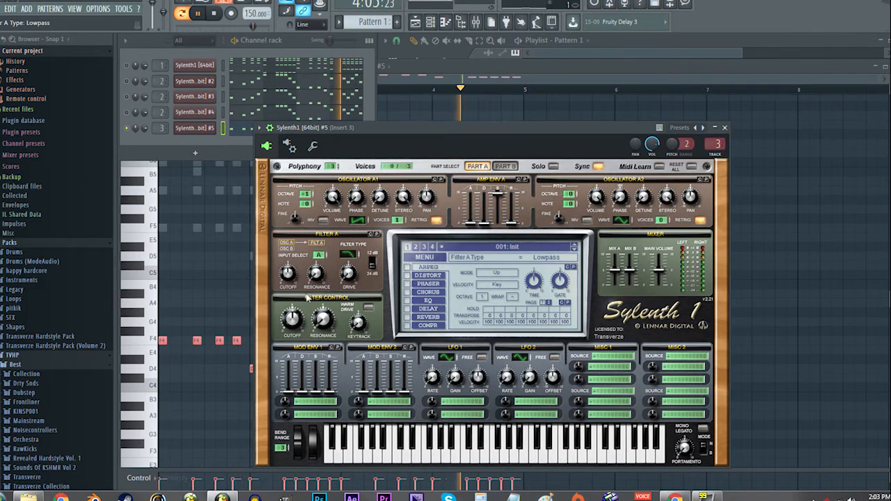
- Set the fifth Sylenth1's filter control cutoff to 21.89 Hz and its main volume to 10.00
{"action": "left_click_drag", "start_coordinate": [294, 319], "coordinate": [294, 334]}
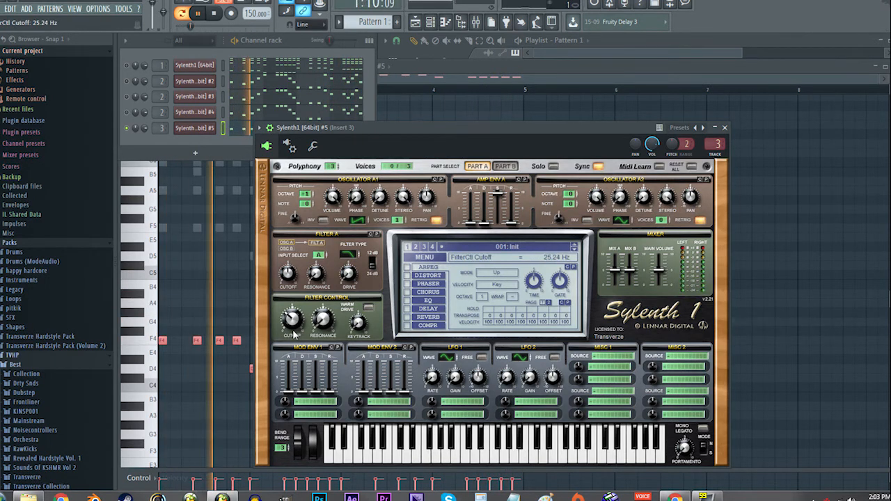
{"action": "left_click", "coordinate": [661, 268]}
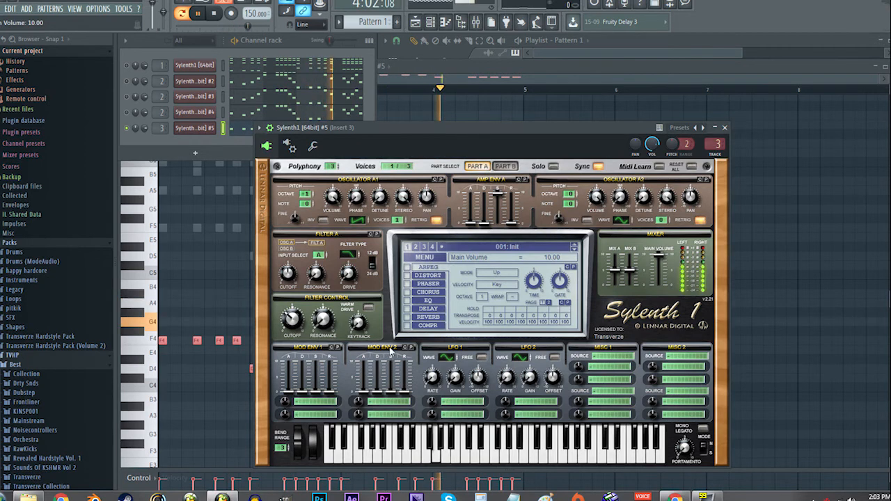
{"action": "left_click", "coordinate": [293, 327]}
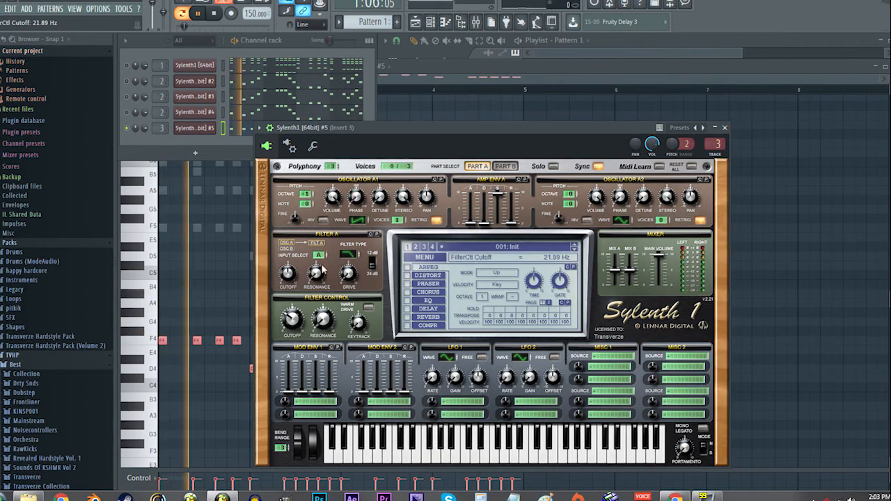
{"action": "left_click", "coordinate": [435, 220]}
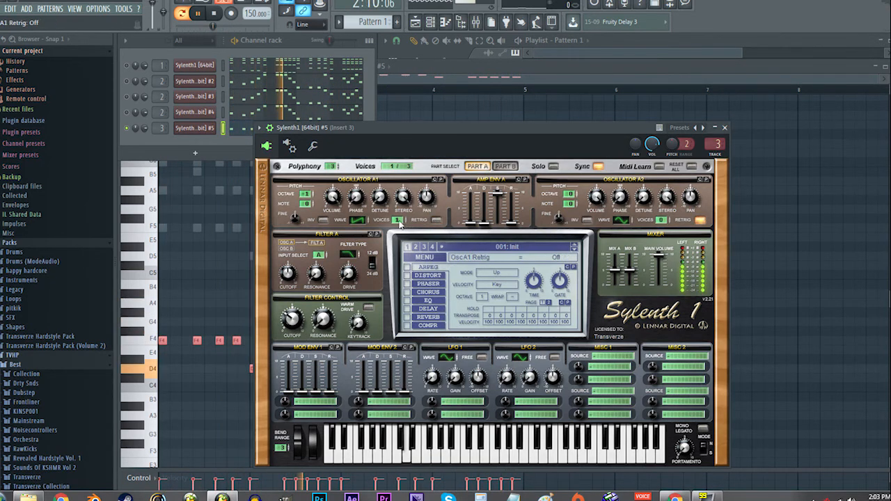
{"action": "left_click", "coordinate": [405, 219]}
{"action": "left_click", "coordinate": [405, 222]}
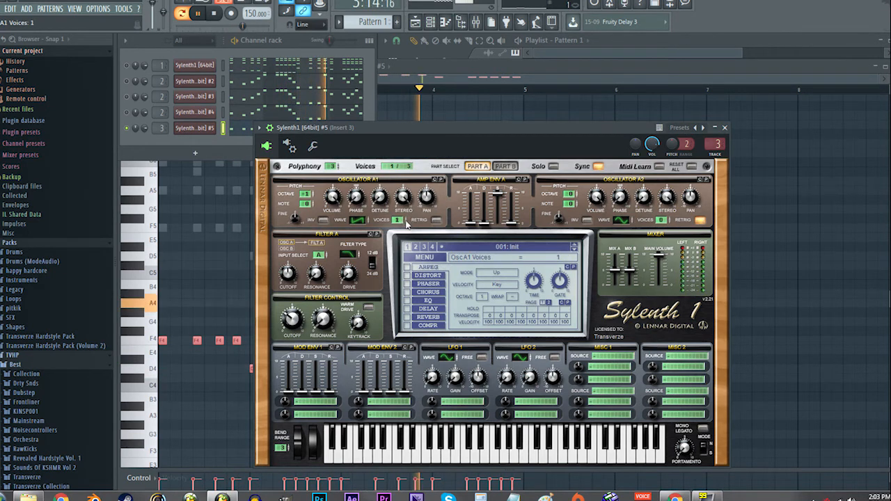
{"action": "left_click", "coordinate": [436, 220]}
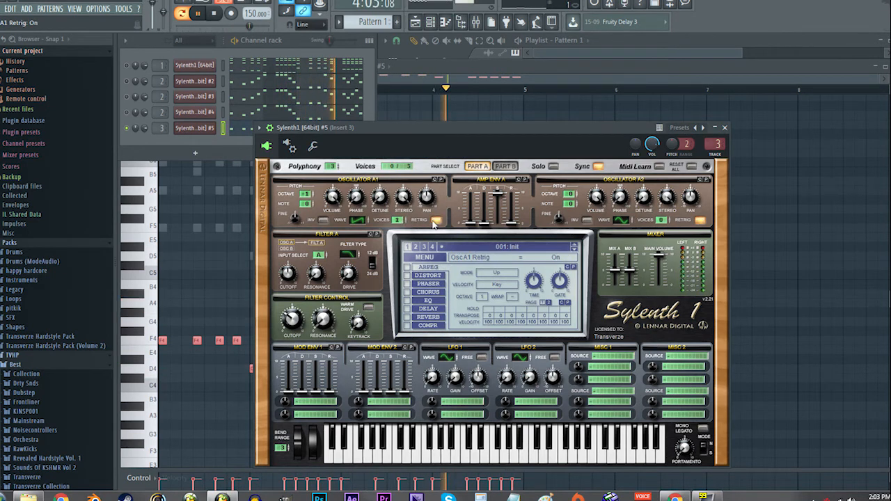
- Set the fifth Sylenth1's oscillator A1 to octave -2 and amp envelope A release to 1.71, and stop playback
{"action": "left_click", "coordinate": [311, 195]}
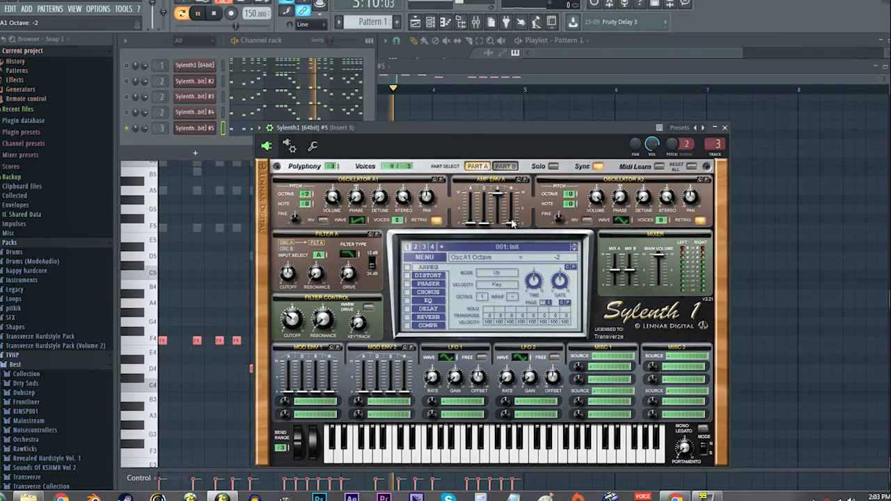
{"action": "left_click", "coordinate": [513, 223]}
{"action": "left_click_drag", "start_coordinate": [513, 222], "coordinate": [513, 220]}
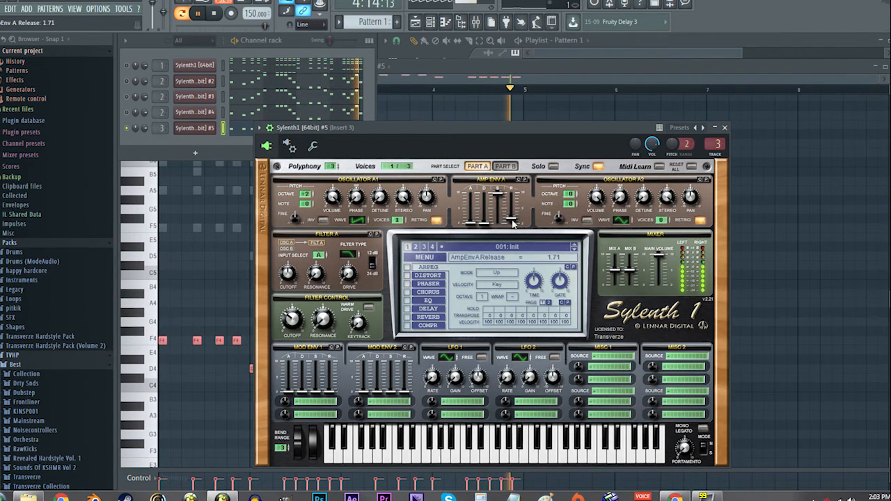
{"action": "key", "text": "F7"}
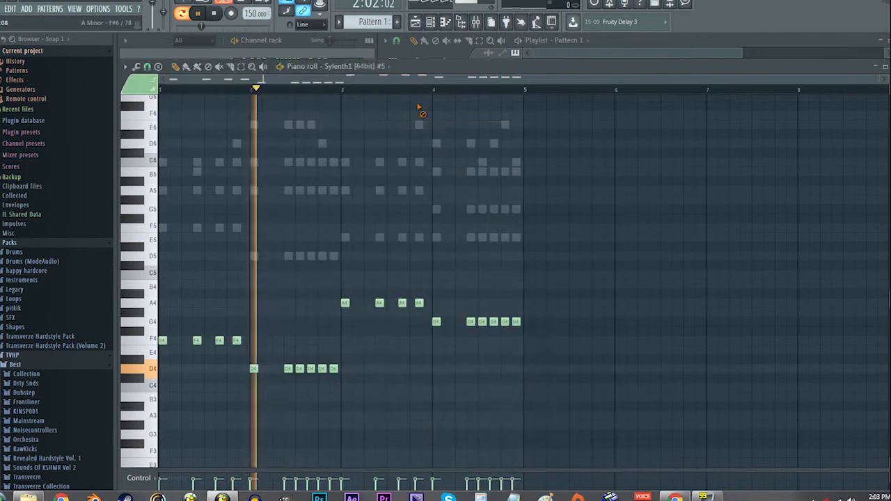
{"action": "key", "text": "space"}
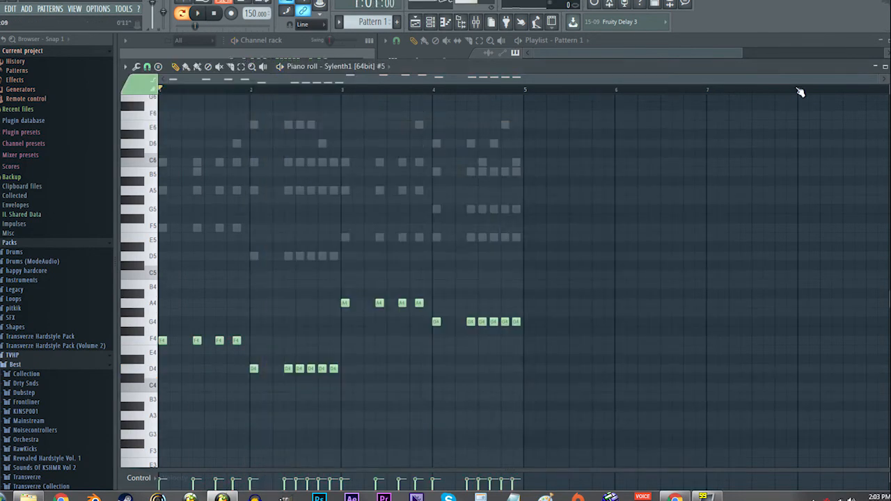
- Unmute the first four Sylenth1 channels so that they play along with the fifth
{"action": "left_click", "coordinate": [476, 22]}
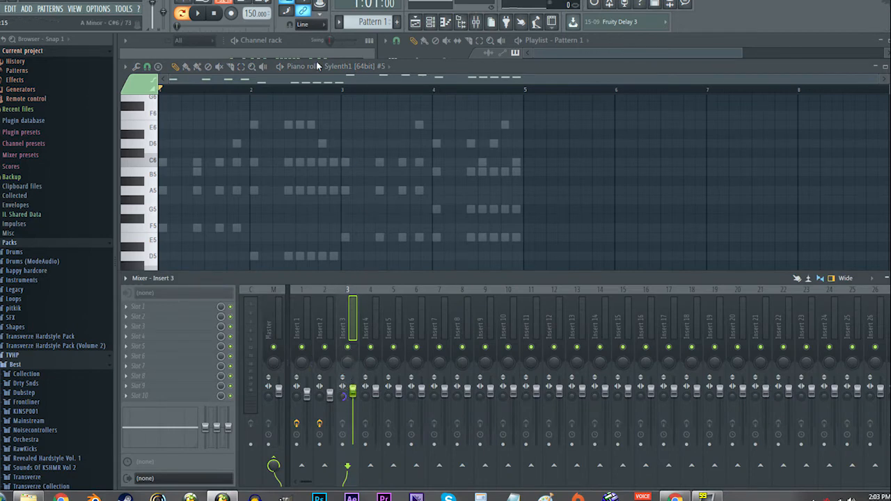
{"action": "left_click", "coordinate": [304, 43]}
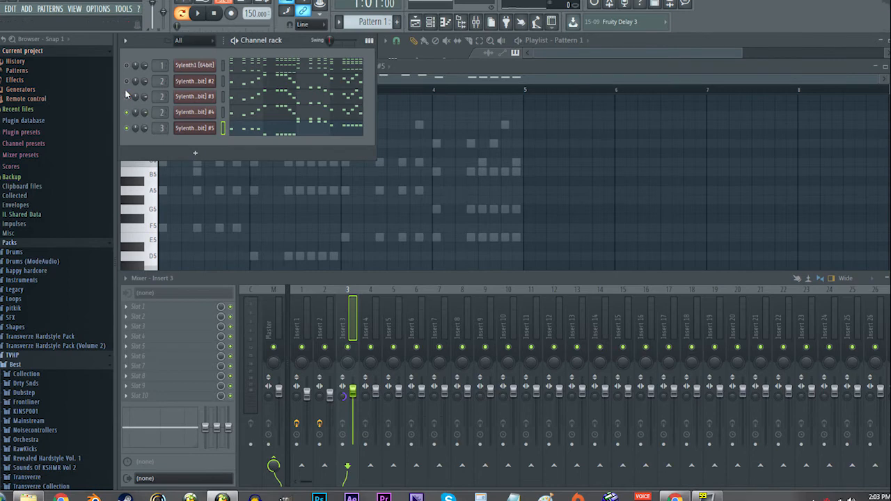
{"action": "left_click", "coordinate": [385, 93]}
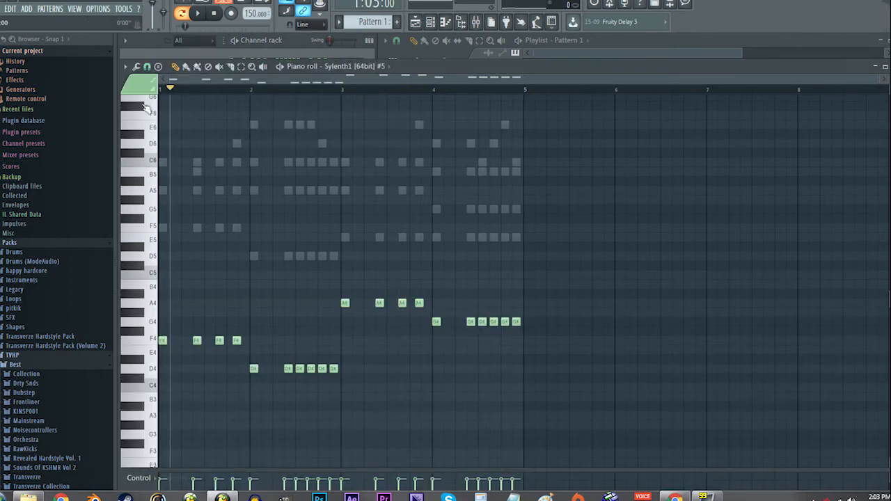
- Lower the Insert 3 mixer fader while all layers play, and stop playback with the mixer closed
{"action": "left_click", "coordinate": [475, 23]}
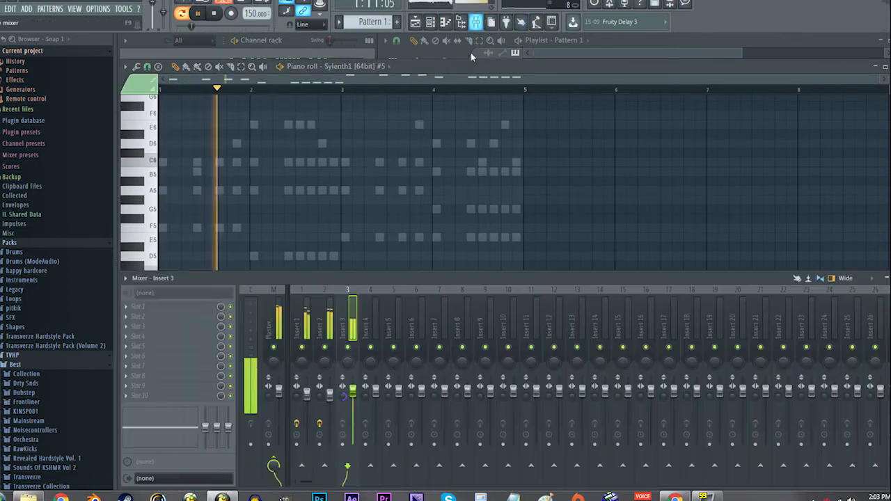
{"action": "left_click_drag", "start_coordinate": [353, 390], "coordinate": [355, 408]}
{"action": "key", "text": "F9"}
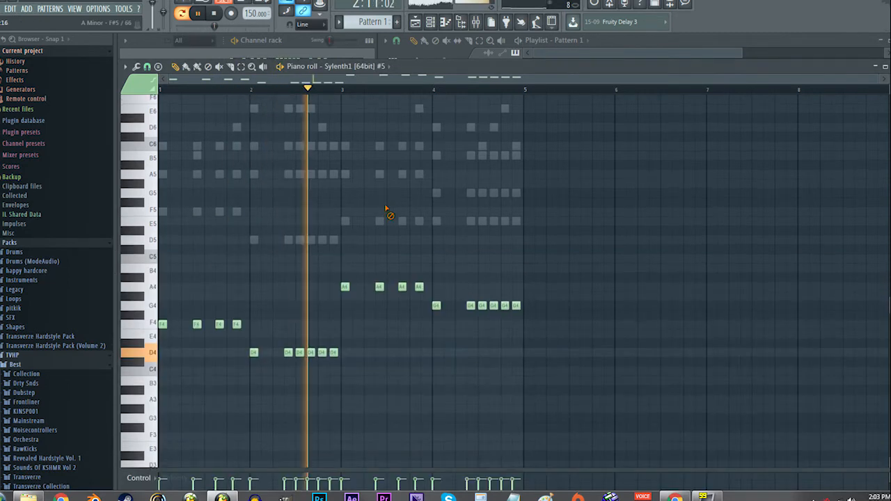
{"action": "key", "text": "space"}
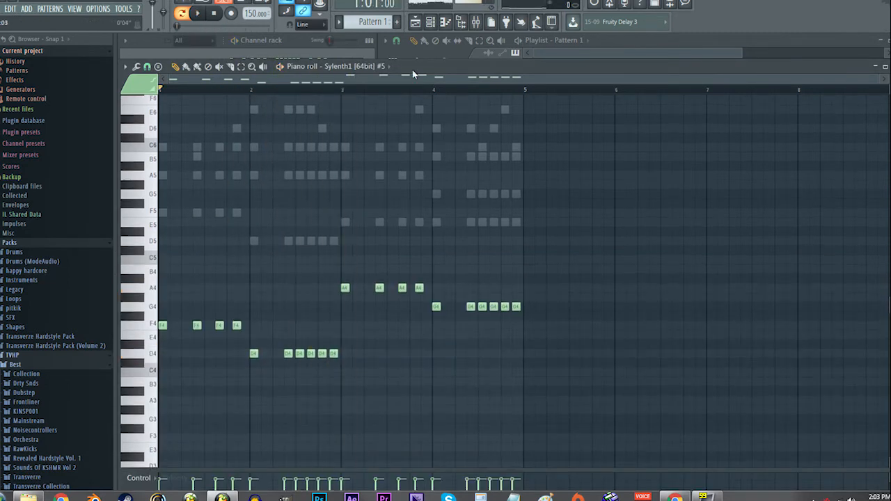
- Load a saved mixer track state with Fruity parametric EQ, Fruity Multiband Compressor and Fruity Stereo Enhancer onto the Master track
{"action": "left_click", "coordinate": [476, 23]}
{"action": "left_click", "coordinate": [275, 323]}
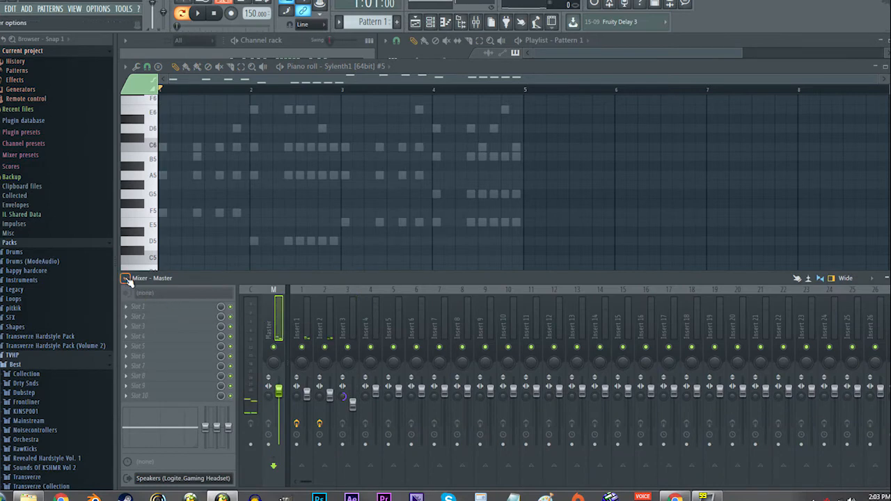
{"action": "left_click", "coordinate": [127, 279]}
{"action": "mouse_move", "coordinate": [184, 299]}
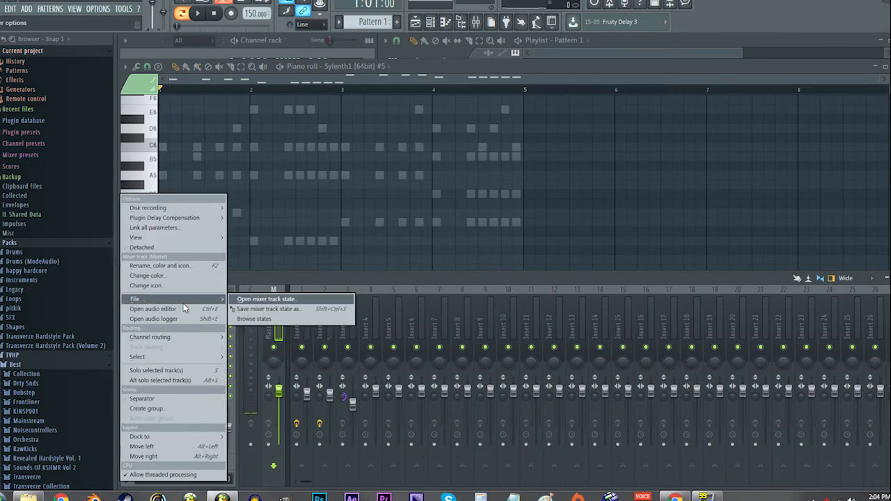
{"action": "left_click", "coordinate": [239, 300]}
{"action": "double_click", "coordinate": [188, 197]}
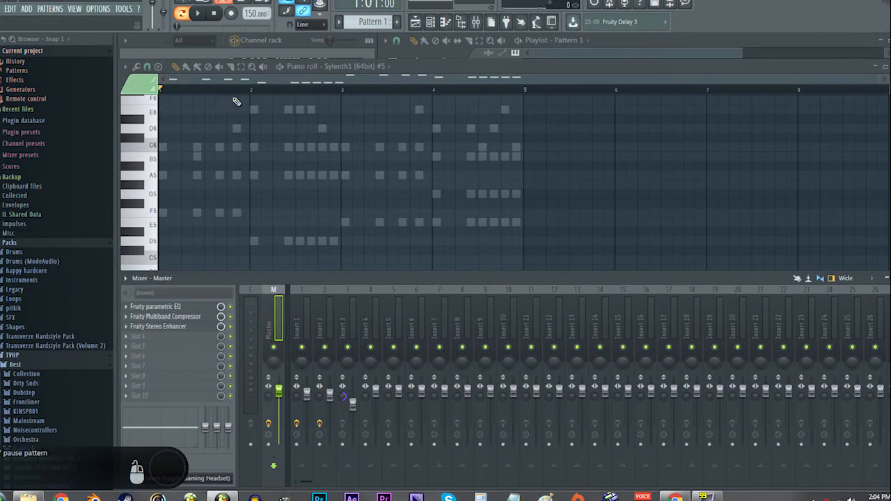
- Play all layers through the Master effects and inspect the Fruity Stereo Enhancer settings
{"action": "left_click", "coordinate": [235, 46]}
{"action": "key", "text": "space"}
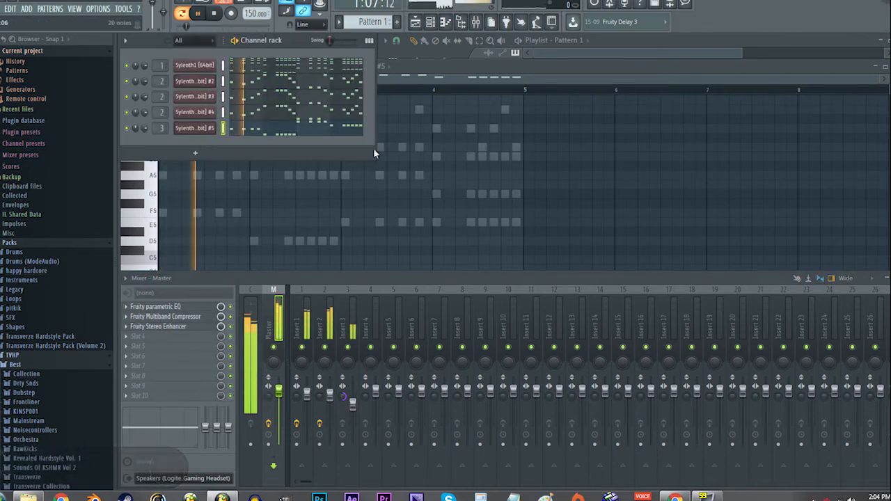
{"action": "left_click", "coordinate": [392, 131]}
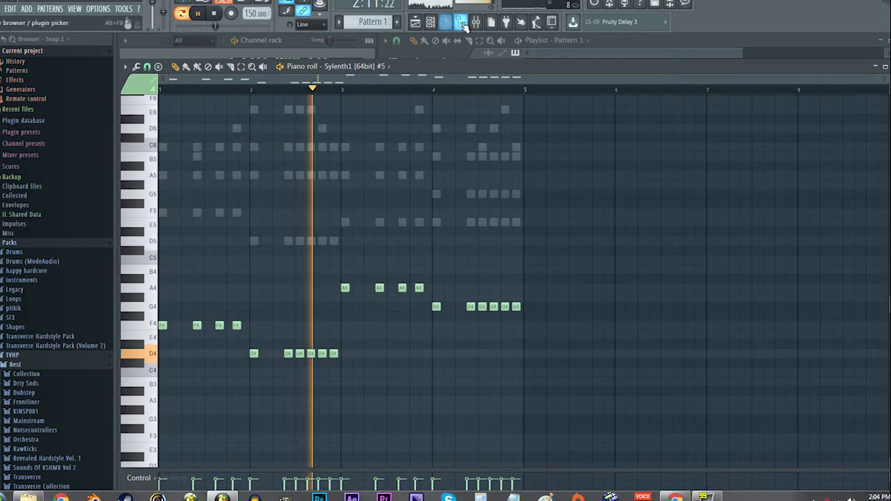
{"action": "key", "text": "F9"}
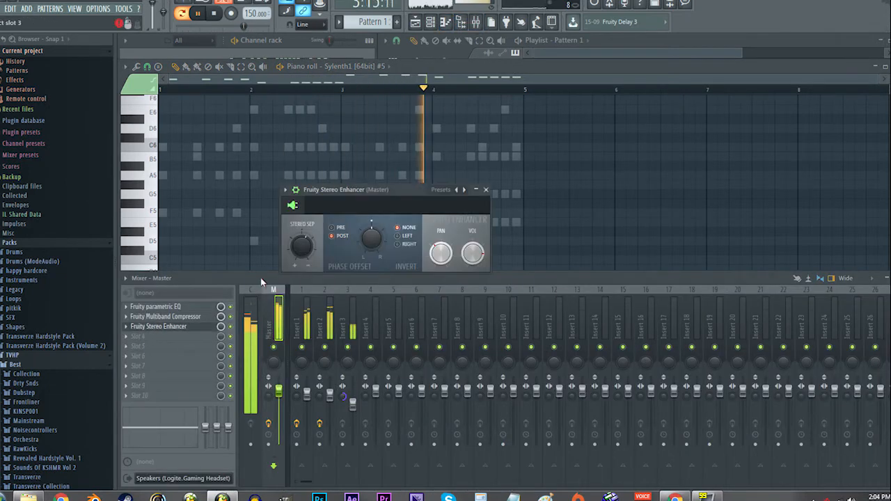
{"action": "left_click", "coordinate": [159, 326]}
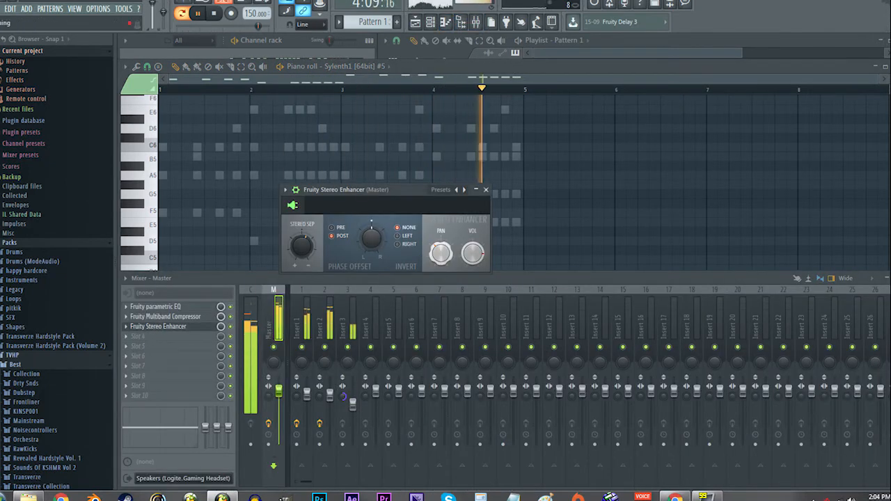
{"action": "left_click", "coordinate": [487, 190]}
{"action": "key", "text": "F9"}
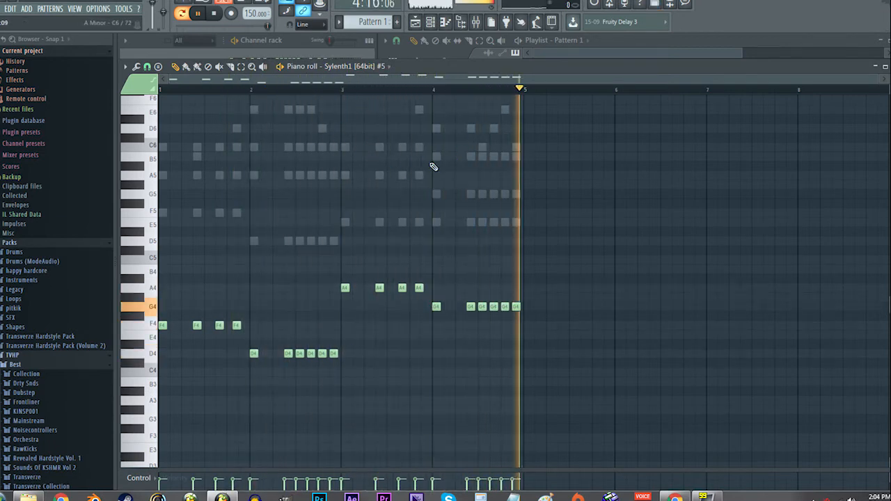
- Stop playback and place a Pattern 1 clip at bar 1 of Track 1 in the playlist
{"action": "key", "text": "space"}
{"action": "scroll", "coordinate": [448, 291], "scroll_direction": "up", "scroll_amount": 3}
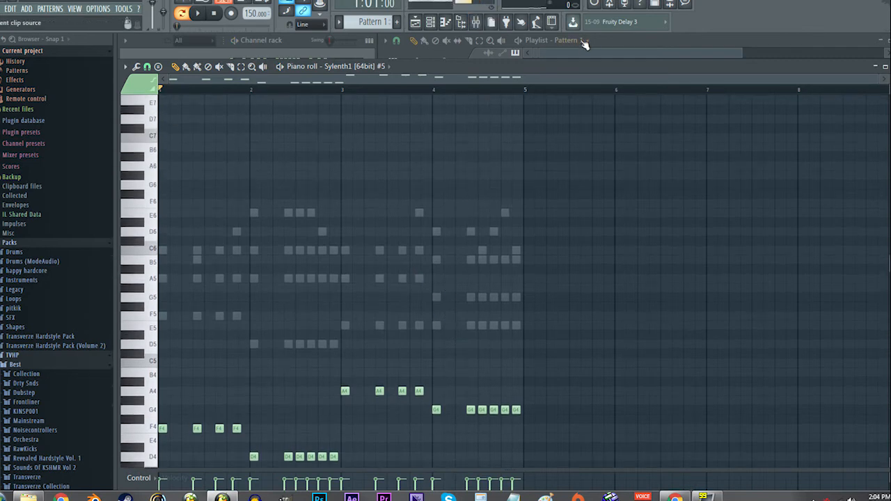
{"action": "left_click", "coordinate": [604, 39]}
{"action": "left_click", "coordinate": [535, 91]}
{"action": "left_click_drag", "start_coordinate": [563, 90], "coordinate": [553, 74]}
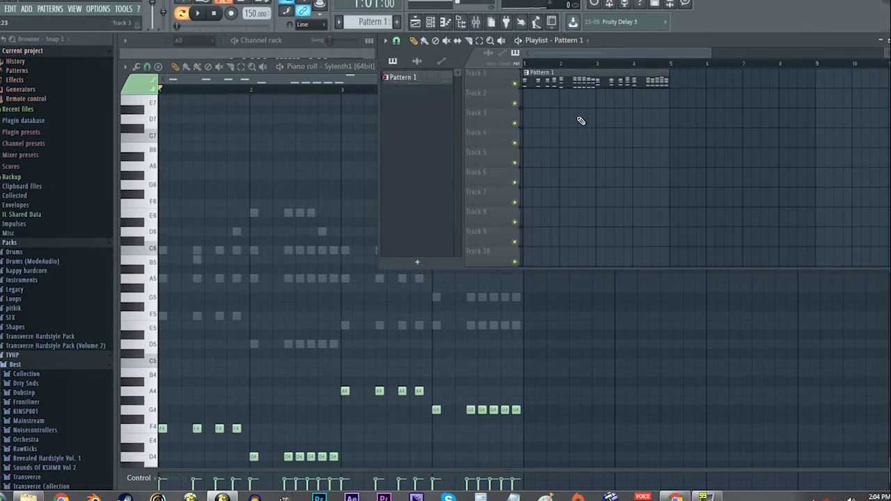
- Try a second Pattern 1 clip at bar 5 of Track 2 in the playlist, and delete it
{"action": "scroll", "coordinate": [579, 115], "scroll_direction": "down", "scroll_amount": 3}
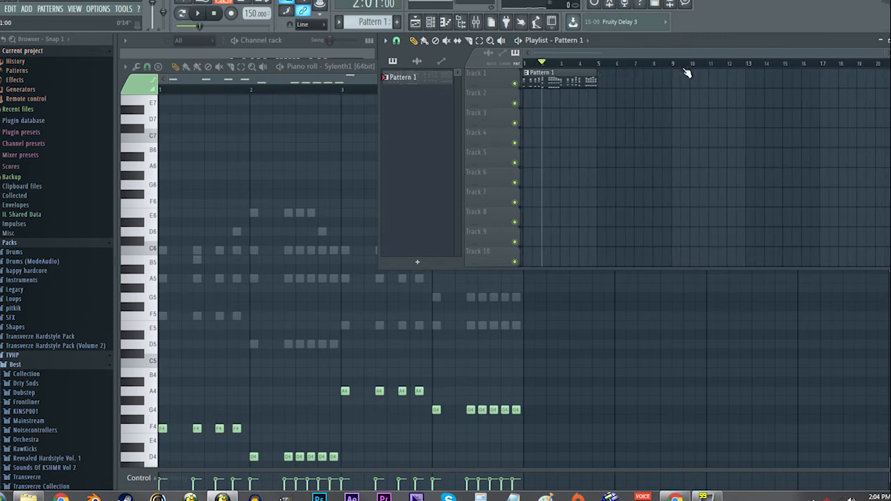
{"action": "left_click", "coordinate": [675, 75]}
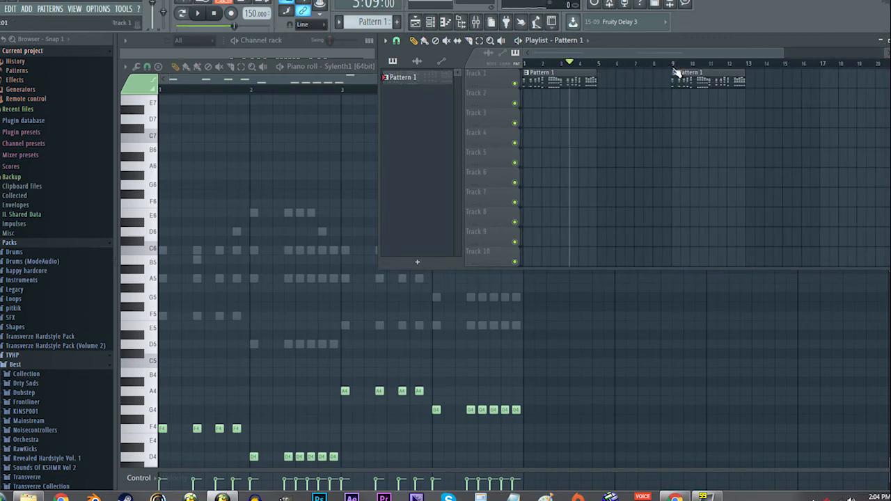
{"action": "left_click", "coordinate": [674, 73]}
{"action": "left_click_drag", "start_coordinate": [696, 73], "coordinate": [621, 92]}
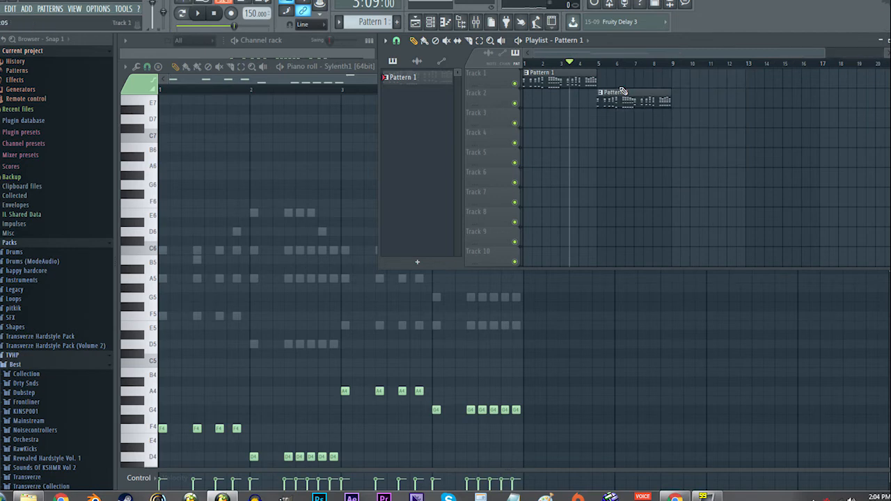
{"action": "left_click_drag", "start_coordinate": [698, 65], "coordinate": [598, 73]}
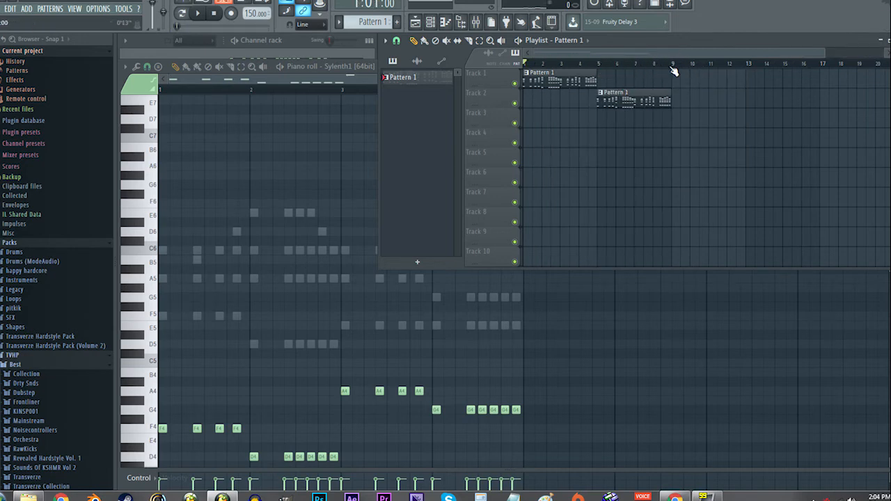
{"action": "scroll", "coordinate": [587, 128], "scroll_direction": "down", "scroll_amount": 2}
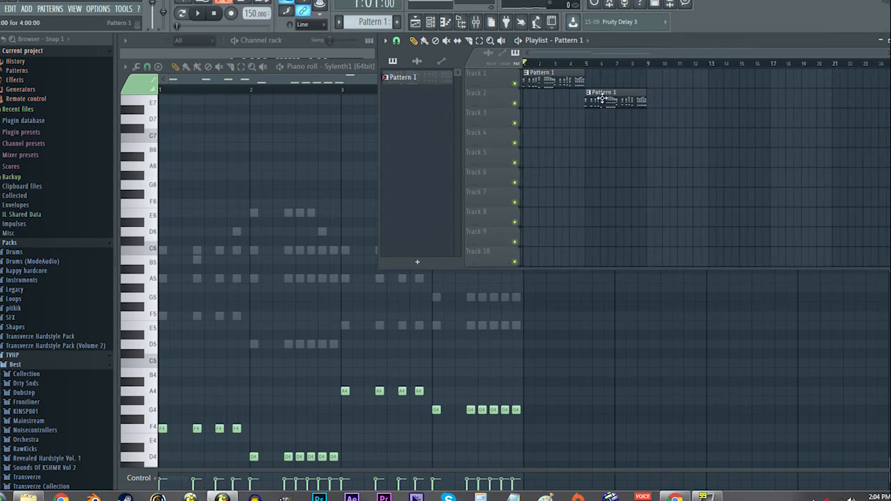
{"action": "right_click", "coordinate": [602, 99]}
- Duplicate all chord notes of the first Sylenth1 channel into bars 5 to 8
{"action": "left_click", "coordinate": [304, 41]}
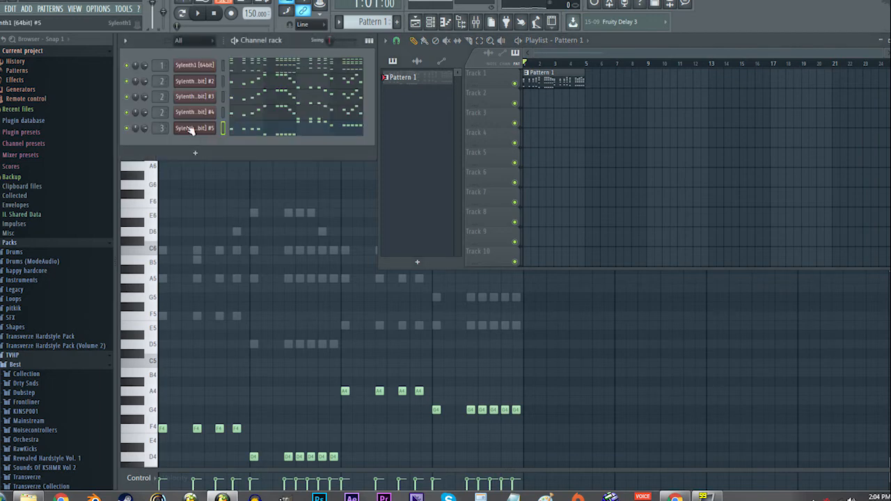
{"action": "left_click", "coordinate": [258, 69]}
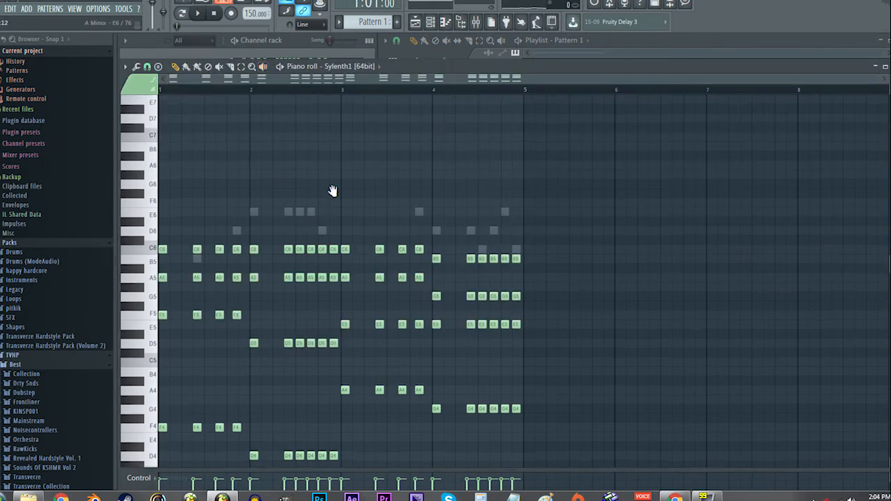
{"action": "scroll", "coordinate": [332, 191], "scroll_direction": "down", "scroll_amount": 3}
{"action": "key", "text": "ctrl+a"}
{"action": "left_click_drag", "start_coordinate": [163, 211], "coordinate": [528, 222]}
{"action": "left_click", "coordinate": [533, 241], "text": "ctrl"}
{"action": "scroll", "coordinate": [514, 221], "scroll_direction": "up", "scroll_amount": 2}
- Duplicate all bass notes of the Sylenth1 #5 channel into bars 5 to 8
{"action": "left_click", "coordinate": [302, 40]}
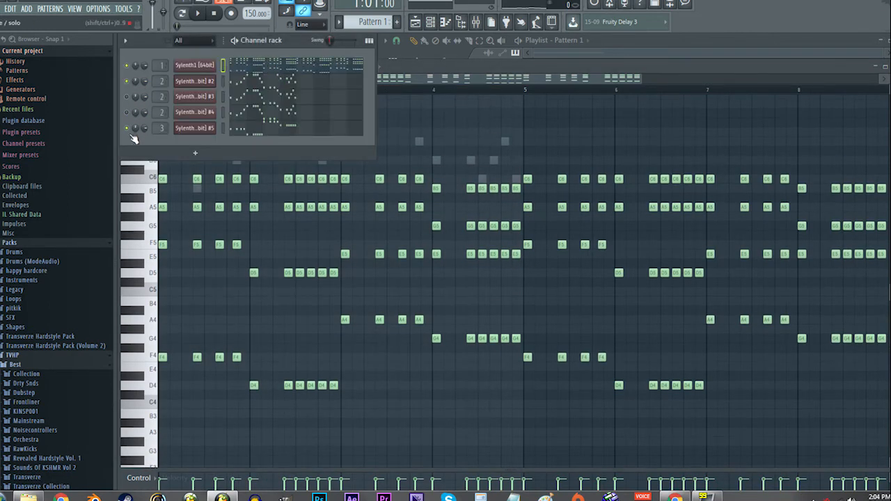
{"action": "left_click", "coordinate": [296, 134]}
{"action": "key", "text": "ctrl+a"}
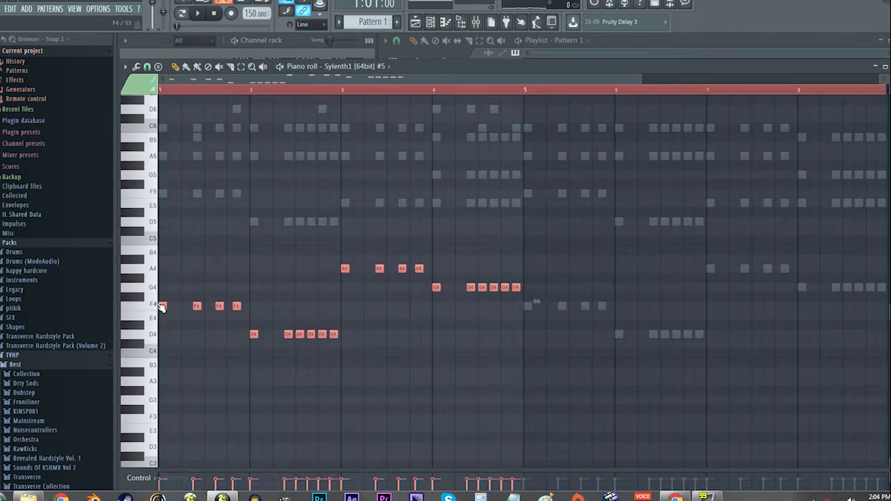
{"action": "left_click_drag", "start_coordinate": [164, 305], "coordinate": [529, 304]}
{"action": "left_click", "coordinate": [555, 280], "text": "ctrl"}
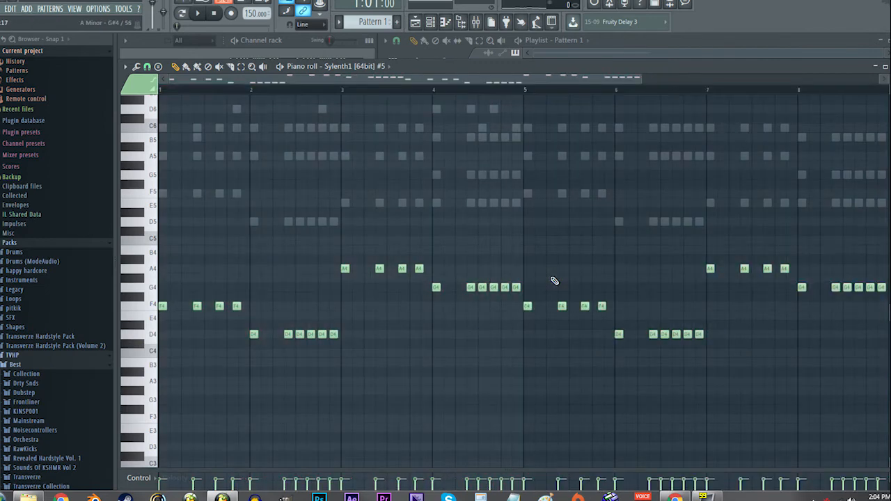
- Open the piano roll of Sylenth1 #2 and play its lead melody through the first four bars
{"action": "key", "text": "F6"}
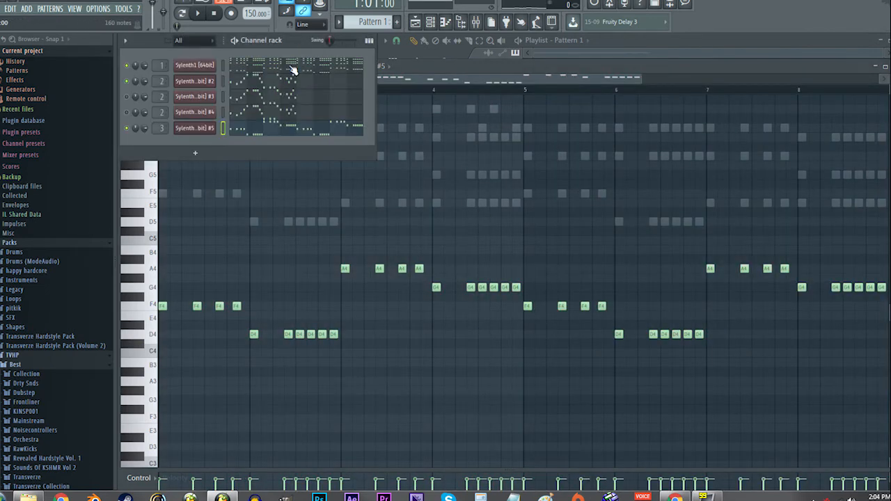
{"action": "left_click", "coordinate": [200, 80]}
{"action": "left_click", "coordinate": [132, 129]}
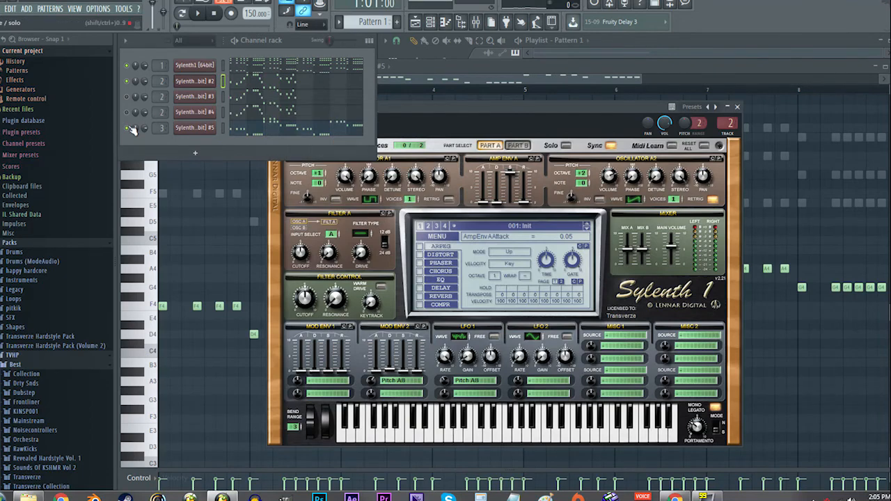
{"action": "left_click", "coordinate": [315, 82]}
{"action": "scroll", "coordinate": [370, 153], "scroll_direction": "up", "scroll_amount": 3}
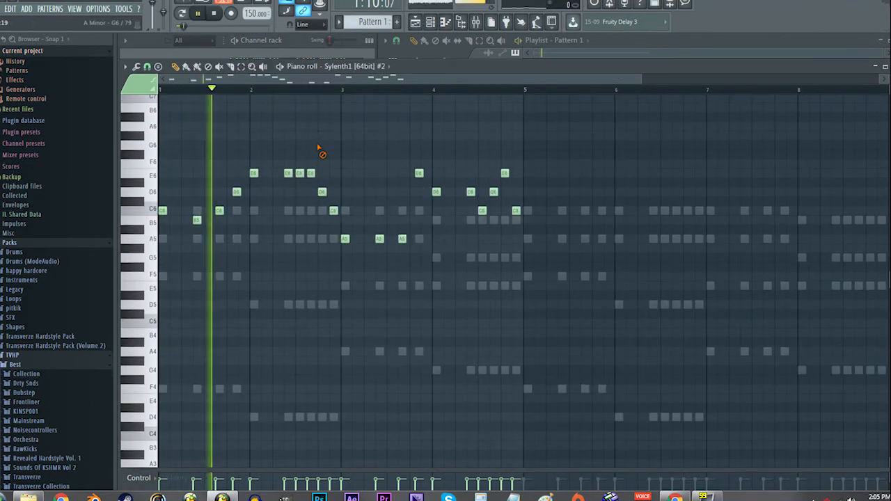
{"action": "scroll", "coordinate": [390, 241], "scroll_direction": "up", "scroll_amount": 1}
{"action": "left_click_drag", "start_coordinate": [383, 215], "coordinate": [342, 212]}
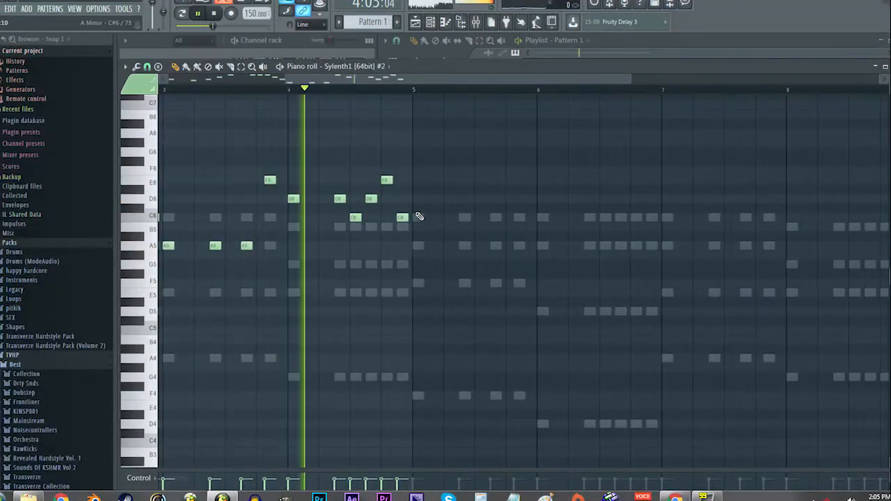
{"action": "left_click_drag", "start_coordinate": [418, 216], "coordinate": [539, 218]}
{"action": "scroll", "coordinate": [578, 218], "scroll_direction": "down", "scroll_amount": 2}
{"action": "key", "text": "space"}
- Copy the first two bars of the Sylenth1 #2 melody to bars 5 and 6, and play it from bar 5
{"action": "left_click_drag", "start_coordinate": [247, 254], "coordinate": [157, 159]}
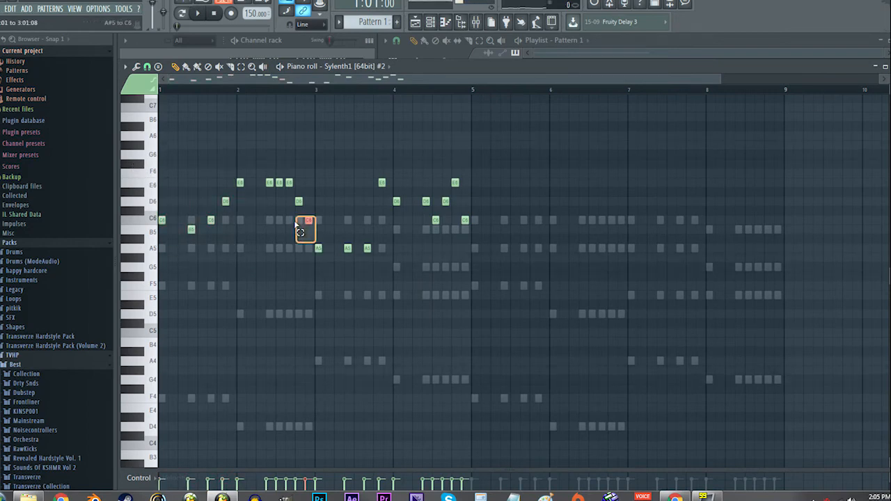
{"action": "left_click_drag", "start_coordinate": [300, 232], "coordinate": [159, 178]}
{"action": "left_click_drag", "start_coordinate": [162, 220], "coordinate": [496, 178]}
{"action": "left_click", "coordinate": [473, 91]}
{"action": "key", "text": "space"}
{"action": "scroll", "coordinate": [550, 234], "scroll_direction": "up", "scroll_amount": 3}
{"action": "left_click_drag", "start_coordinate": [551, 235], "coordinate": [323, 244]}
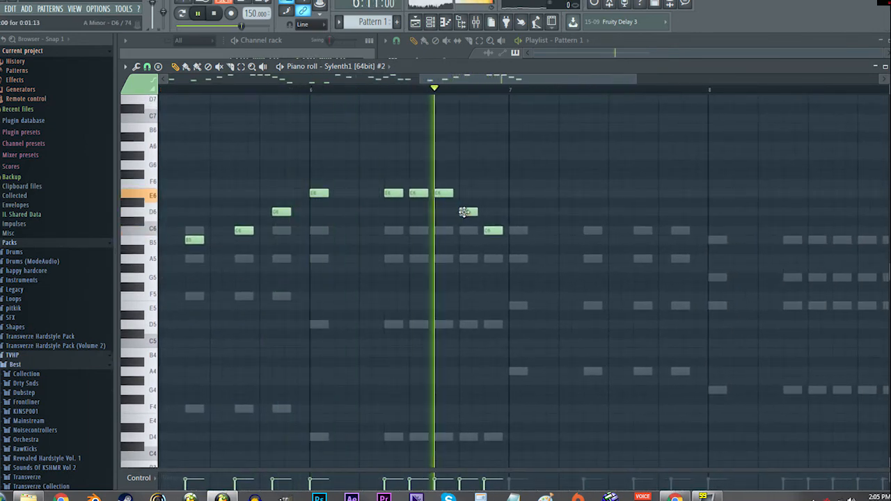
{"action": "key", "text": "space"}
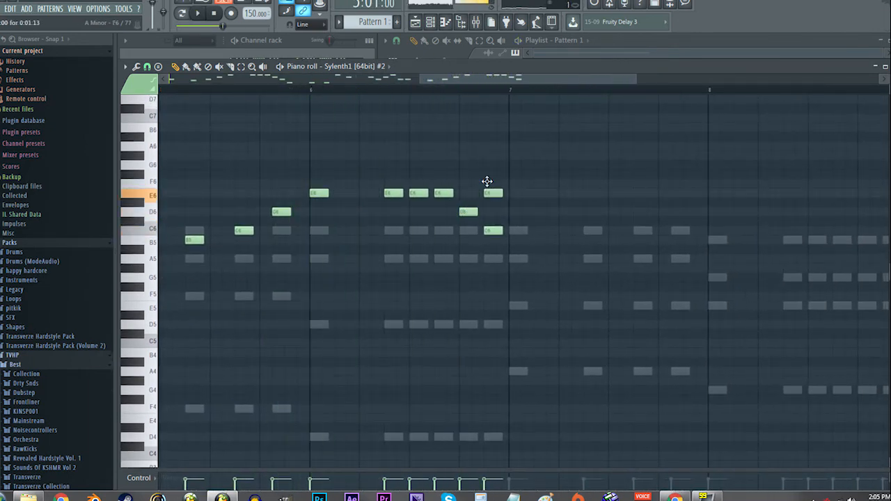
- Replace the last note of bar 6 with F6, start bar 7 with G6, and play from bar 5
{"action": "left_click_drag", "start_coordinate": [487, 181], "coordinate": [487, 172]}
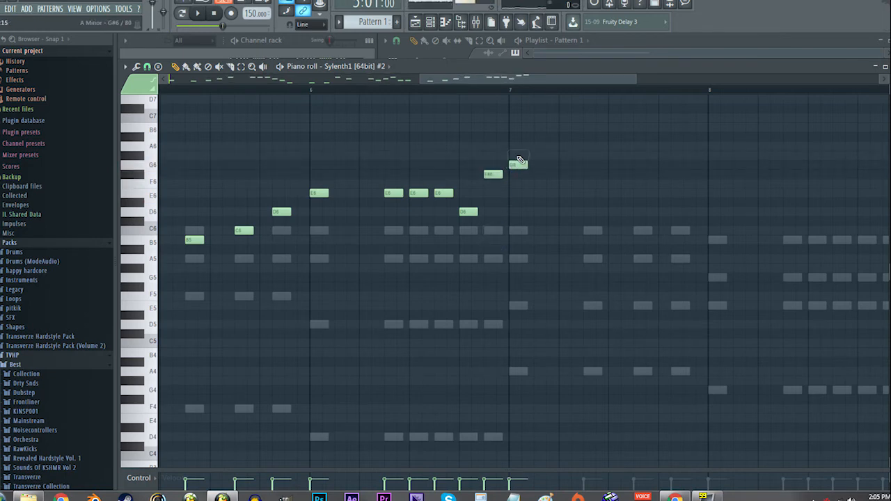
{"action": "scroll", "coordinate": [511, 235], "scroll_direction": "down", "scroll_amount": 2}
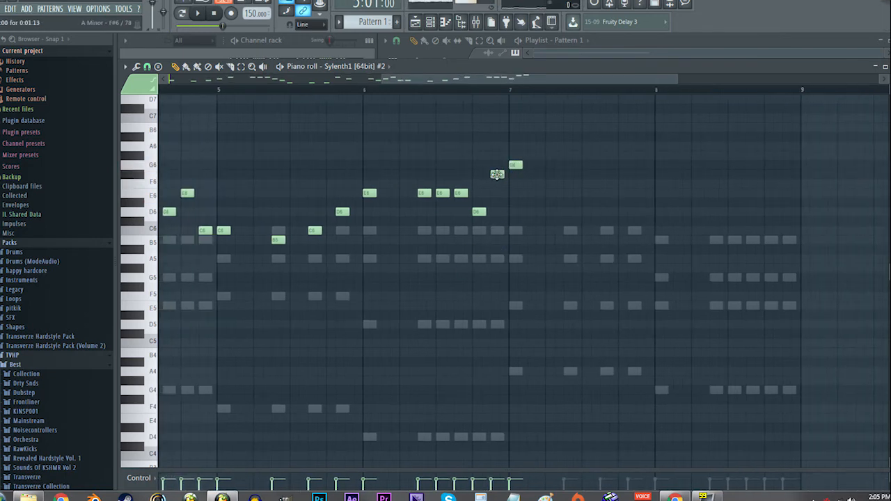
{"action": "left_click_drag", "start_coordinate": [165, 294], "coordinate": [328, 284]}
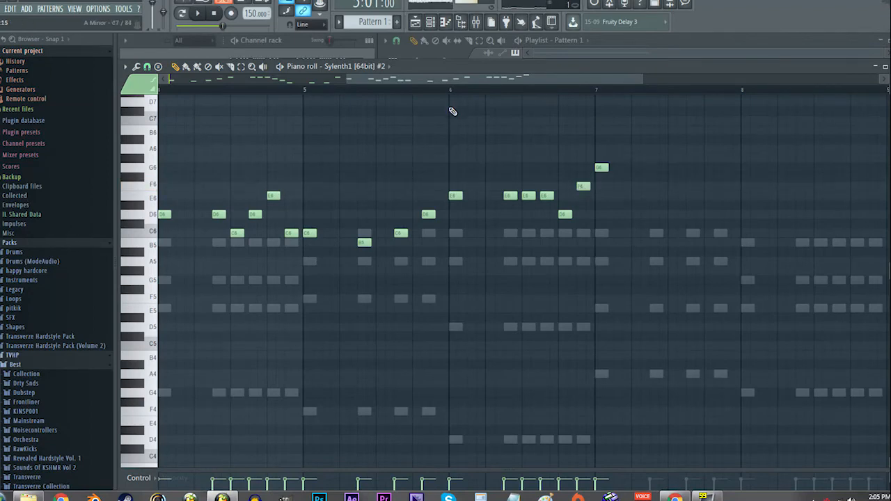
{"action": "key", "text": "space"}
{"action": "left_click_drag", "start_coordinate": [452, 90], "coordinate": [301, 106]}
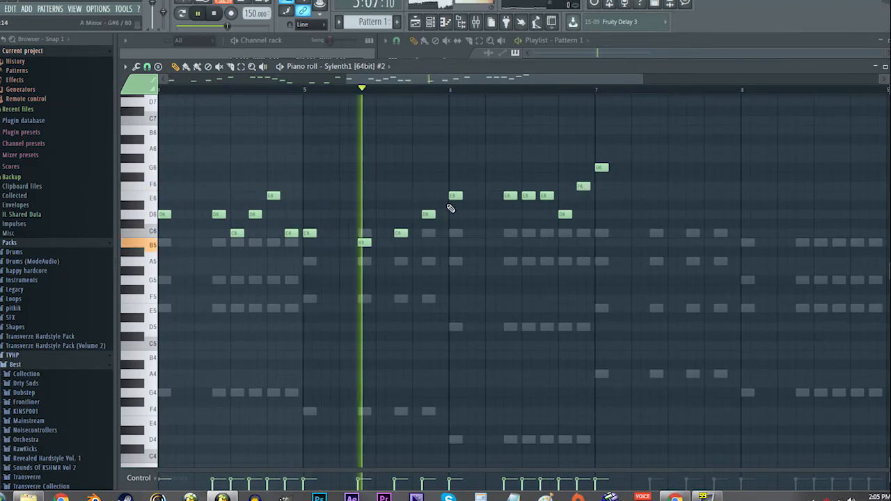
{"action": "left_click_drag", "start_coordinate": [515, 241], "coordinate": [330, 252]}
{"action": "scroll", "coordinate": [411, 245], "scroll_direction": "up", "scroll_amount": 2}
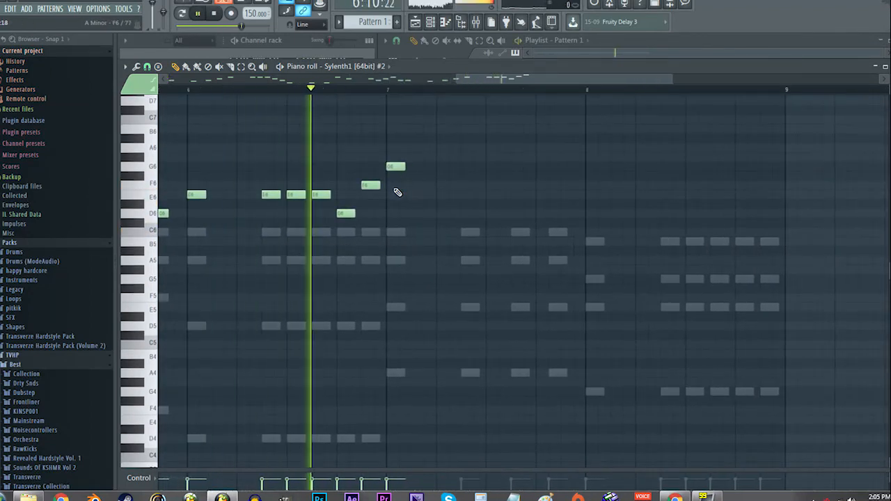
- Add three more G6 notes in bar 7, write C6, D6, E6, D6, C6, B5 in bar 8 on the chord rhythm, and play it back
{"action": "key", "text": "space"}
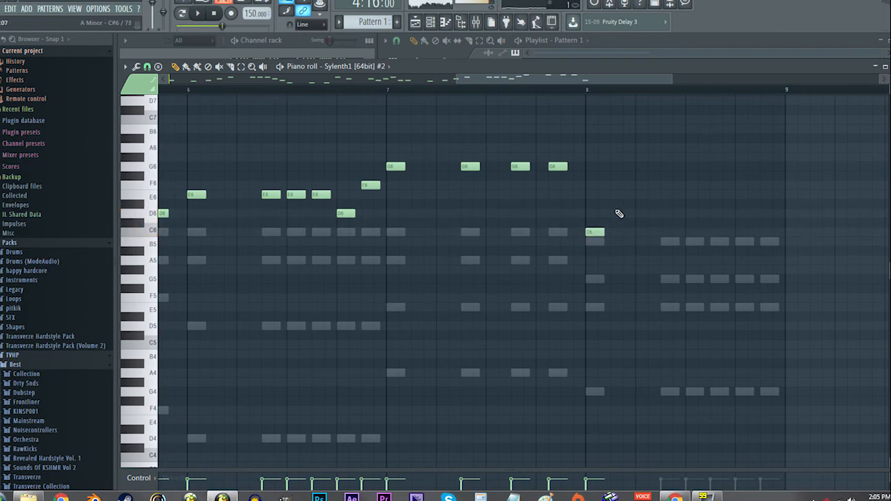
{"action": "left_click_drag", "start_coordinate": [684, 217], "coordinate": [669, 220]}
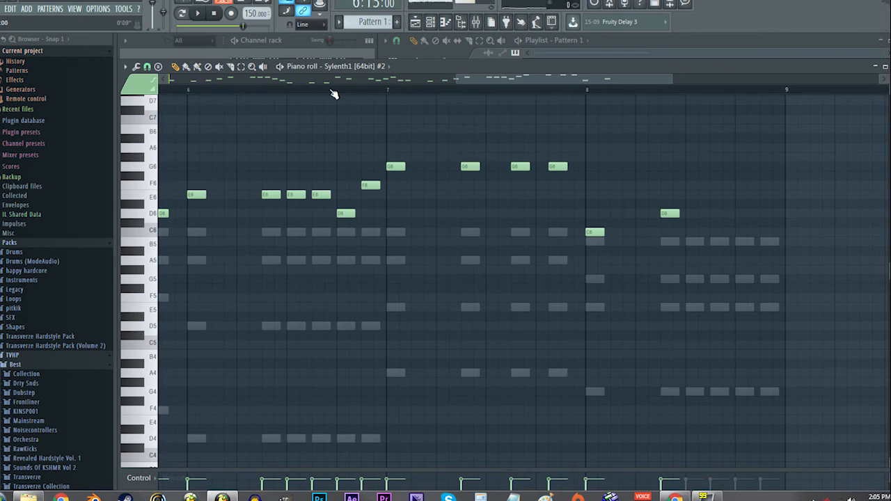
{"action": "key", "text": "space"}
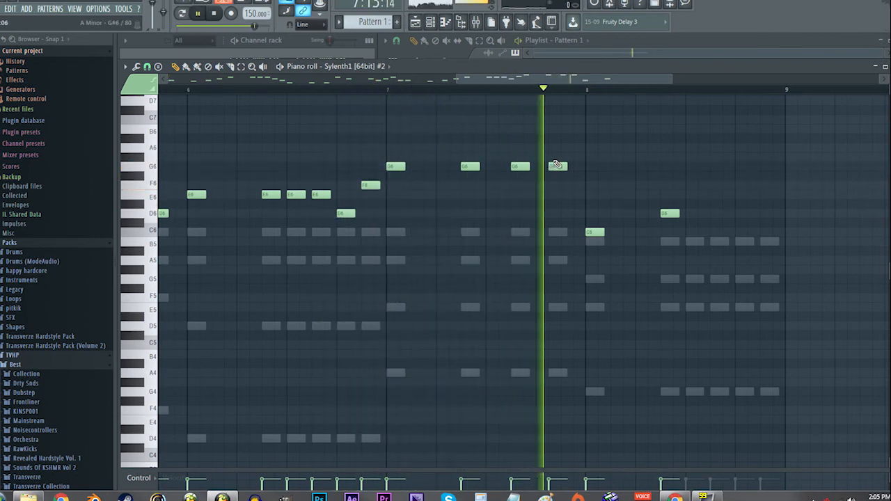
{"action": "key", "text": "space"}
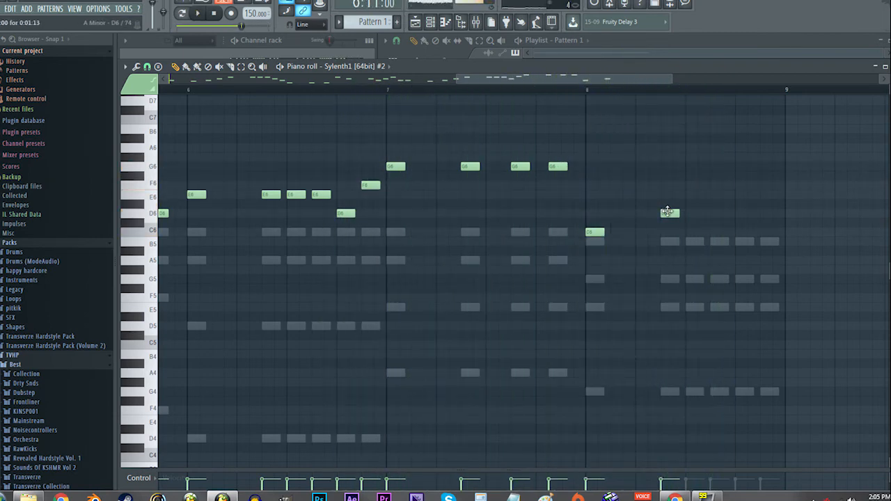
{"action": "left_click_drag", "start_coordinate": [696, 199], "coordinate": [695, 193]}
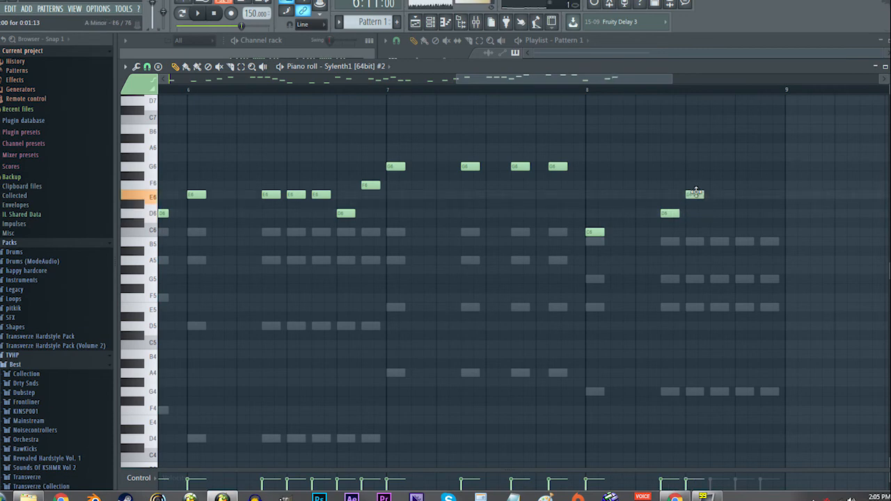
{"action": "left_click", "coordinate": [717, 214]}
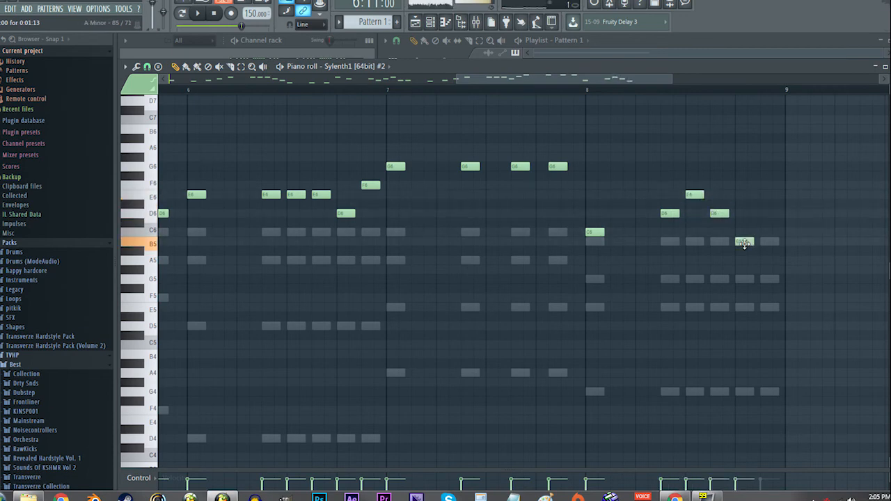
{"action": "key", "text": "space"}
{"action": "scroll", "coordinate": [755, 251], "scroll_direction": "down", "scroll_amount": 3}
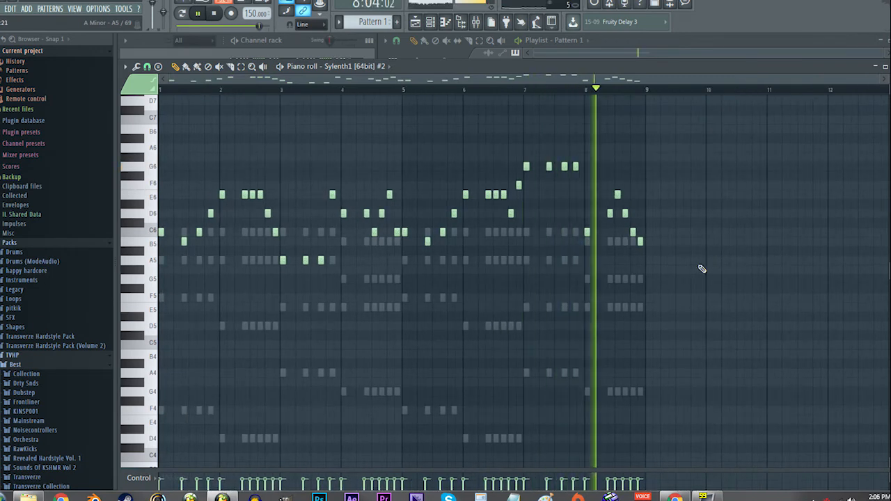
{"action": "key", "text": "space"}
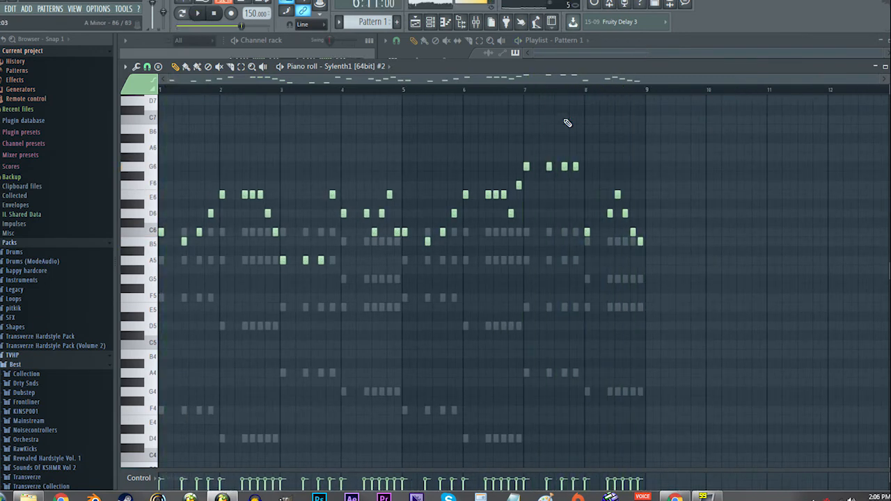
- Lower the third note of bar 7 to F6 and the first note of bar 8 to B5 while auditioning the ending
{"action": "key", "text": "space"}
{"action": "scroll", "coordinate": [559, 173], "scroll_direction": "up", "scroll_amount": 5, "text": "ctrl"}
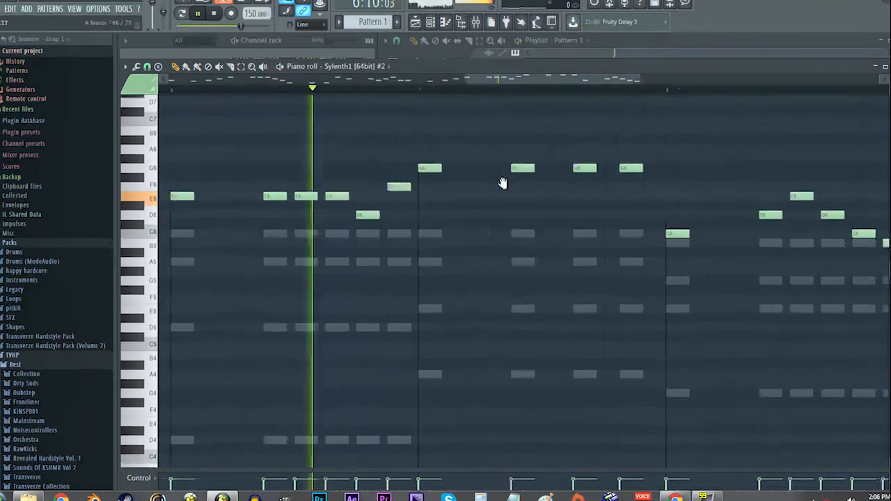
{"action": "left_click_drag", "start_coordinate": [513, 172], "coordinate": [513, 190]}
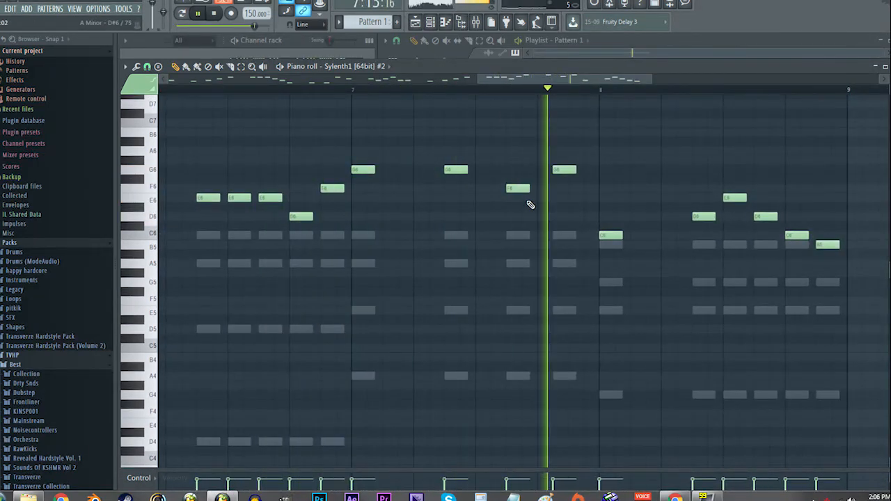
{"action": "key", "text": "space"}
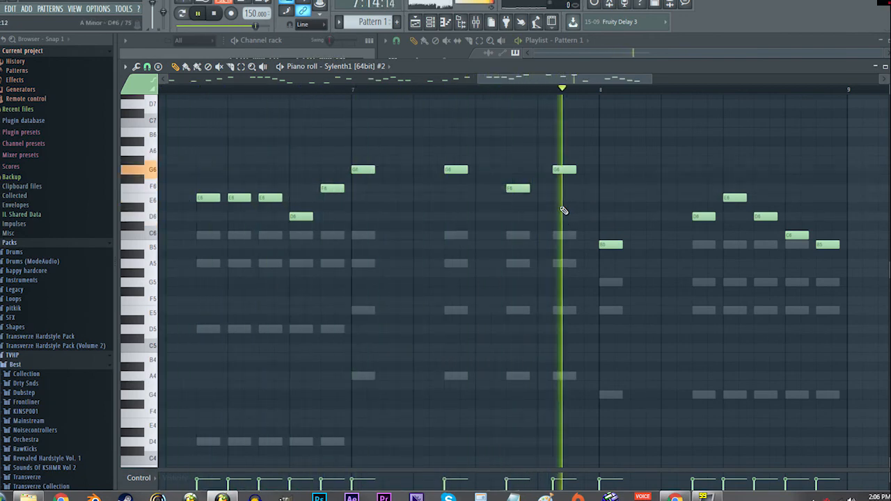
- Replace the Sylenth1 #3 notes with the complete eight-bar melody copied from Sylenth1 #2
{"action": "key", "text": "space"}
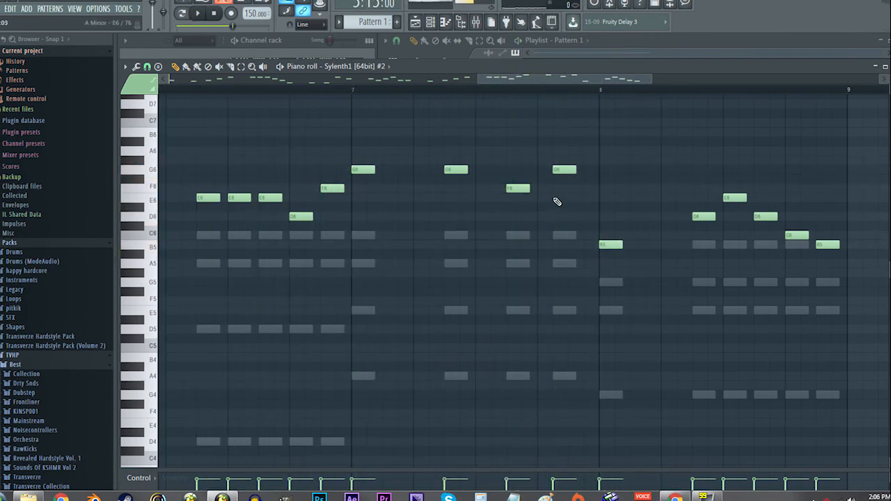
{"action": "scroll", "coordinate": [557, 202], "scroll_direction": "down", "scroll_amount": 5}
{"action": "key", "text": "ctrl+a"}
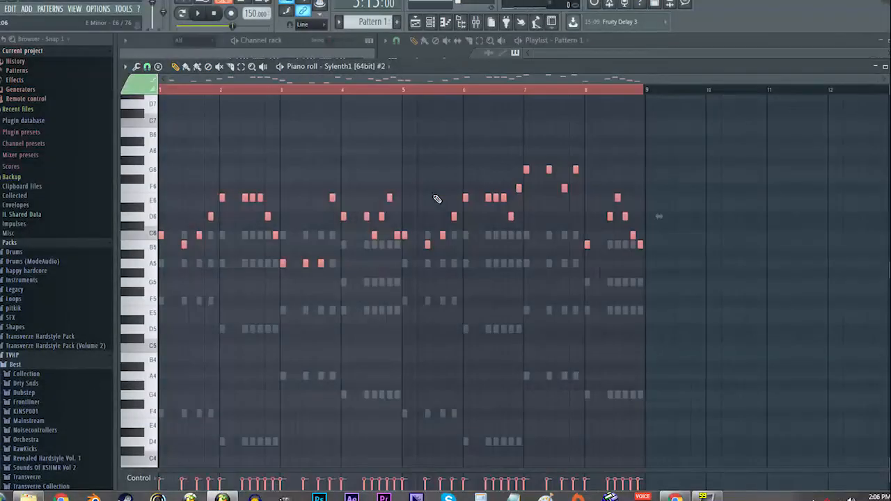
{"action": "key", "text": "ctrl+d"}
{"action": "left_click", "coordinate": [272, 49]}
{"action": "left_click", "coordinate": [290, 99]}
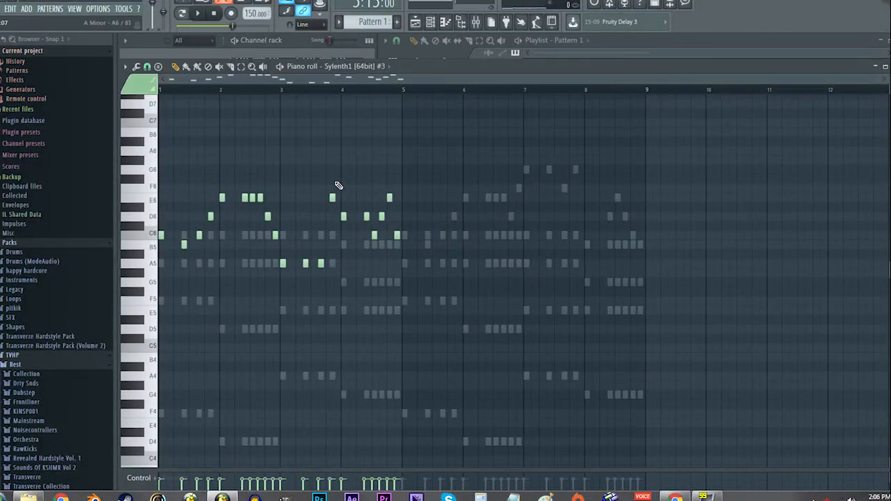
{"action": "key", "text": "ctrl+a"}
{"action": "key", "text": "Delete"}
{"action": "key", "text": "ctrl+v"}
{"action": "key", "text": "ctrl+d"}
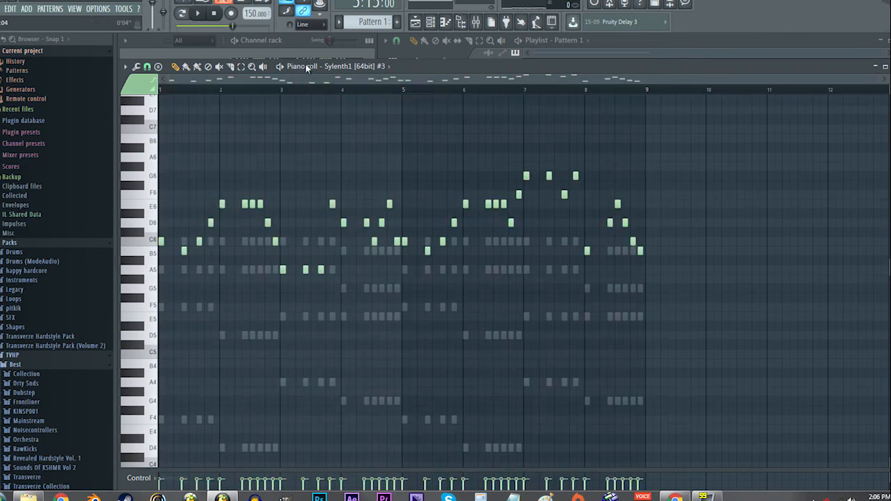
- Replace the Sylenth1 #4 notes with the same copied eight-bar melody
{"action": "left_click", "coordinate": [297, 51]}
{"action": "left_click", "coordinate": [292, 99]}
{"action": "key", "text": "ctrl+a"}
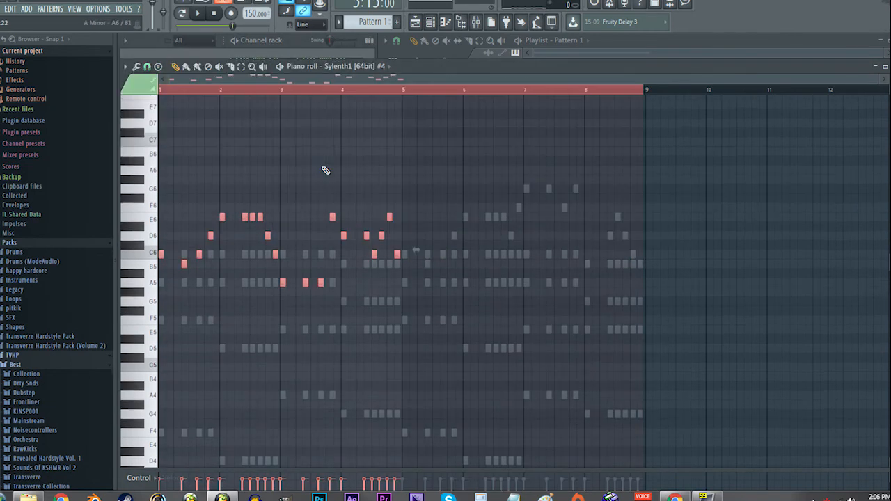
{"action": "key", "text": "Delete"}
{"action": "key", "text": "ctrl+v"}
{"action": "key", "text": "ctrl+d"}
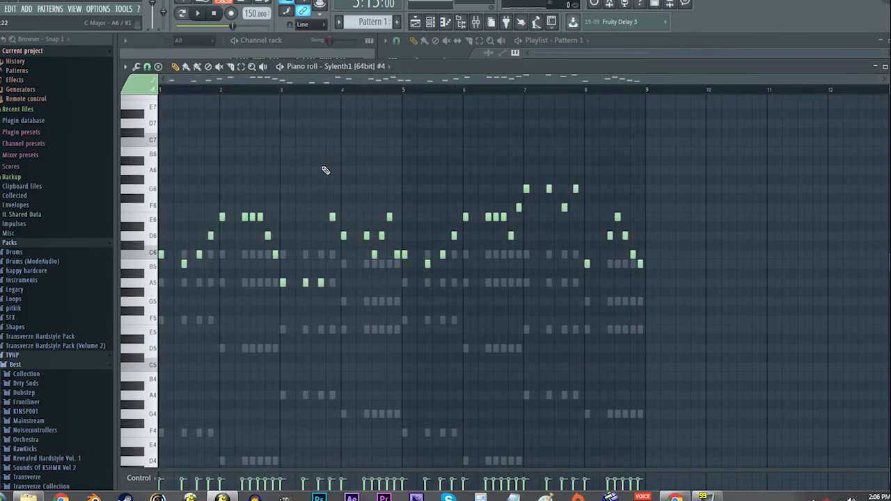
- Unmute Sylenth1 #3, #4 and #5 and play the eight-bar pattern with all layers
{"action": "left_click", "coordinate": [301, 41]}
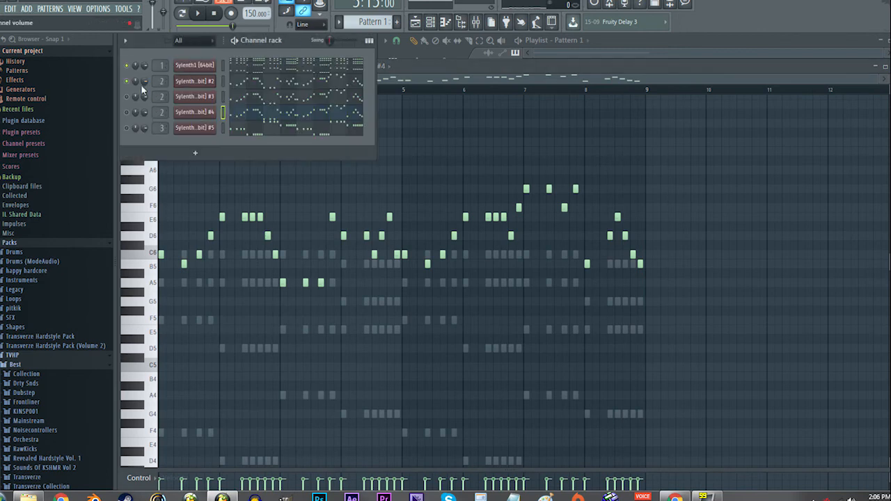
{"action": "left_click", "coordinate": [565, 52]}
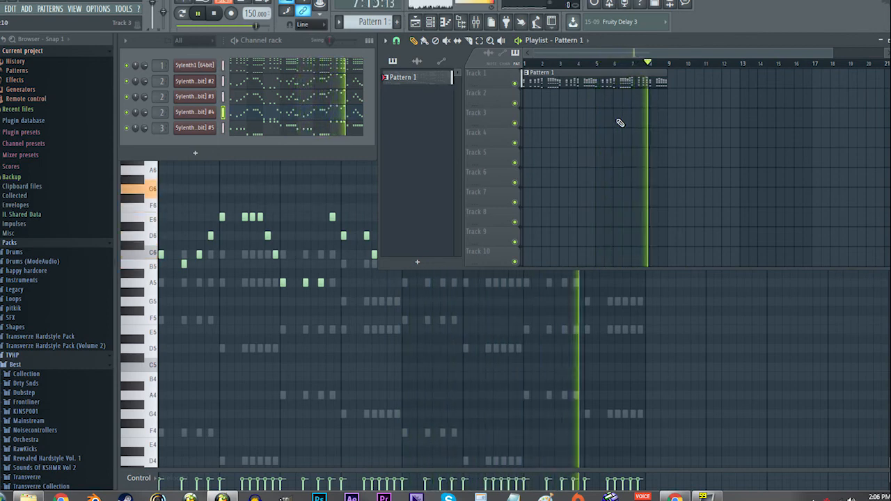
{"action": "key", "text": "space"}
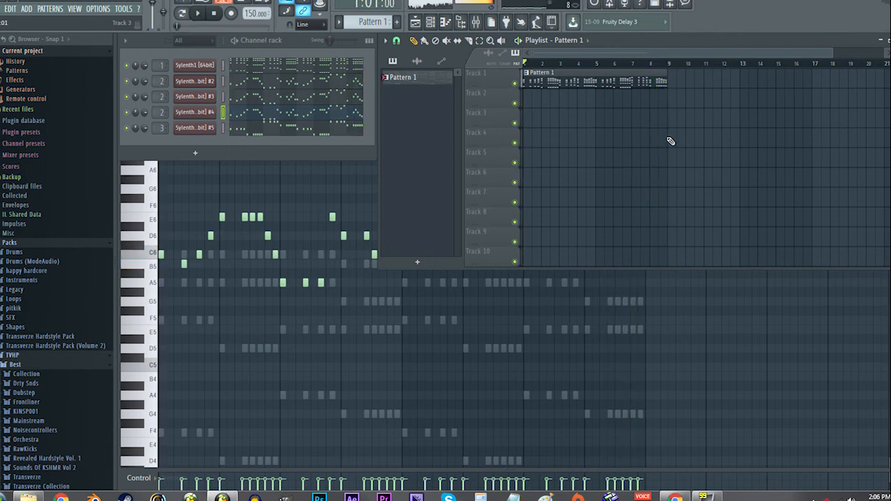
- Close the piano roll and bring the mixer in front of the Sylenth1 windows
{"action": "left_click", "coordinate": [283, 185]}
{"action": "left_click", "coordinate": [890, 67]}
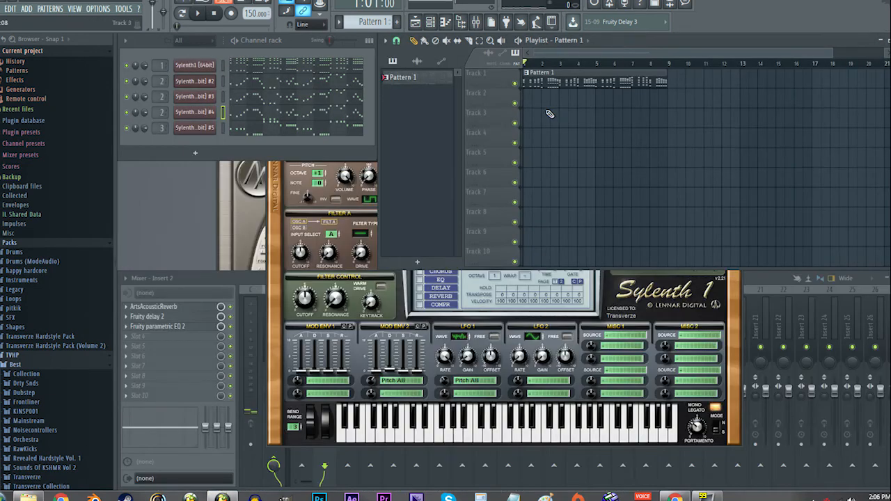
{"action": "scroll", "coordinate": [517, 129], "scroll_direction": "up", "scroll_amount": 3}
{"action": "scroll", "coordinate": [525, 122], "scroll_direction": "up", "scroll_amount": 3}
{"action": "scroll", "coordinate": [595, 141], "scroll_direction": "down", "scroll_amount": 3}
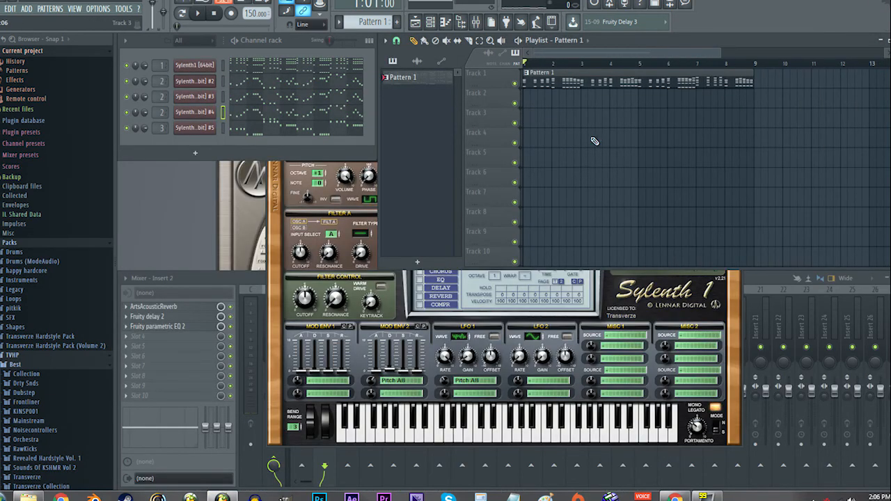
{"action": "left_click", "coordinate": [770, 281]}
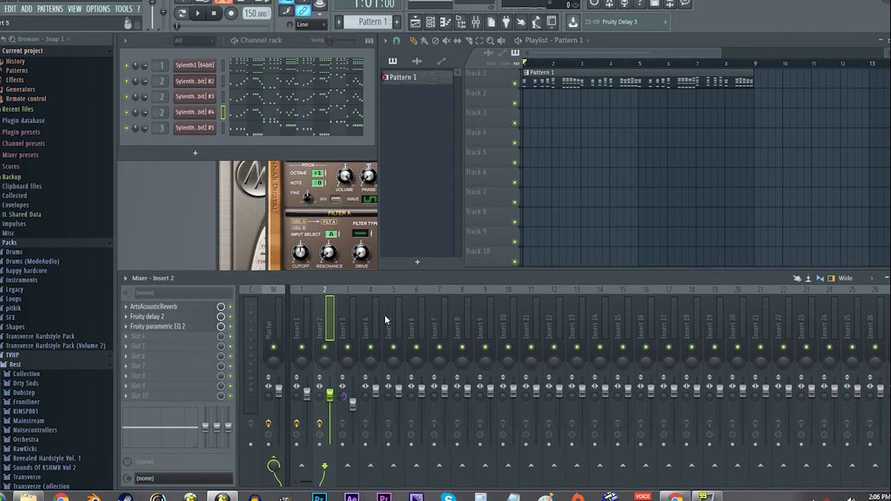
- Move all Sylenth1 #5 bass notes out of Pattern 1 into the empty Pattern 2
{"action": "left_click", "coordinate": [252, 132]}
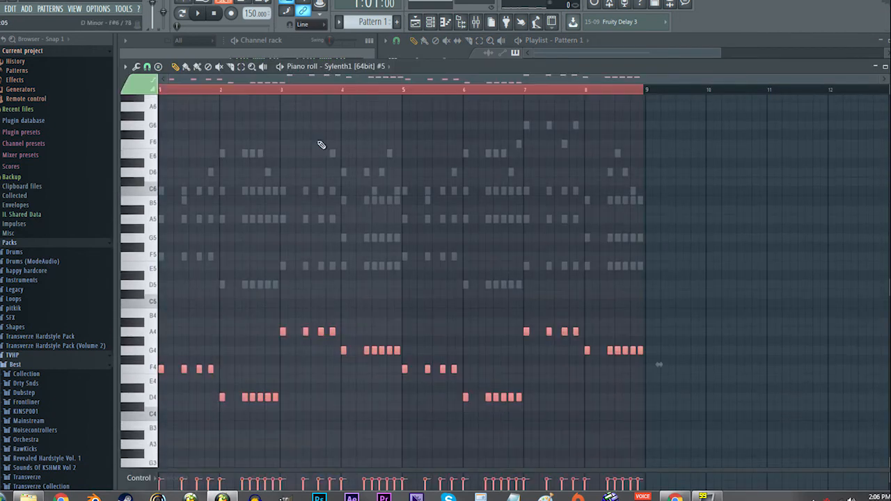
{"action": "scroll", "coordinate": [315, 268], "scroll_direction": "down", "scroll_amount": 2}
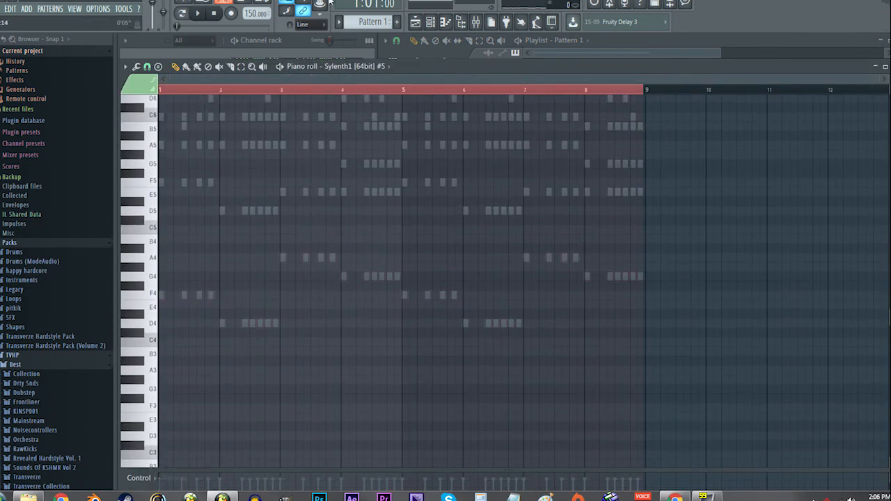
{"action": "left_click", "coordinate": [296, 46]}
{"action": "scroll", "coordinate": [376, 21], "scroll_direction": "down", "scroll_amount": 1}
{"action": "right_click", "coordinate": [365, 196]}
{"action": "key", "text": "ctrl+v"}
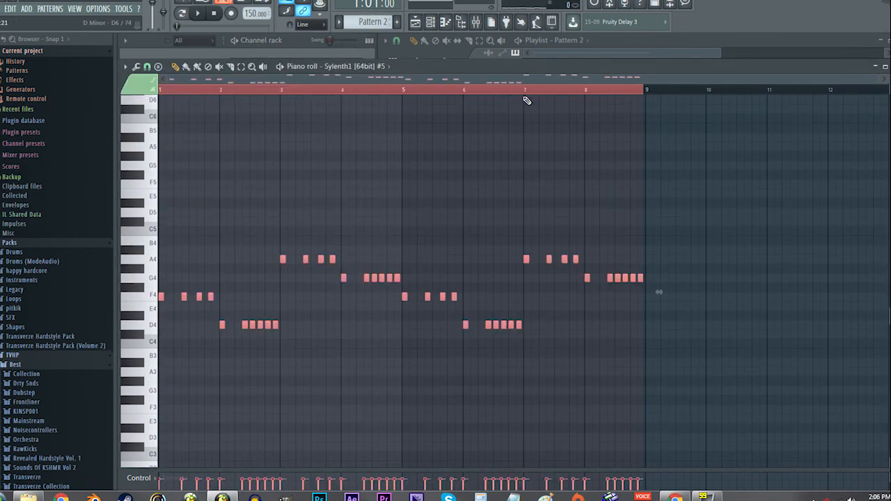
- Place a Pattern 2 clip on Track 2 from bar 1, aligned under Pattern 1, and deselect the bass notes
{"action": "left_click", "coordinate": [592, 45]}
{"action": "left_click", "coordinate": [537, 125]}
{"action": "left_click_drag", "start_coordinate": [577, 122], "coordinate": [561, 101]}
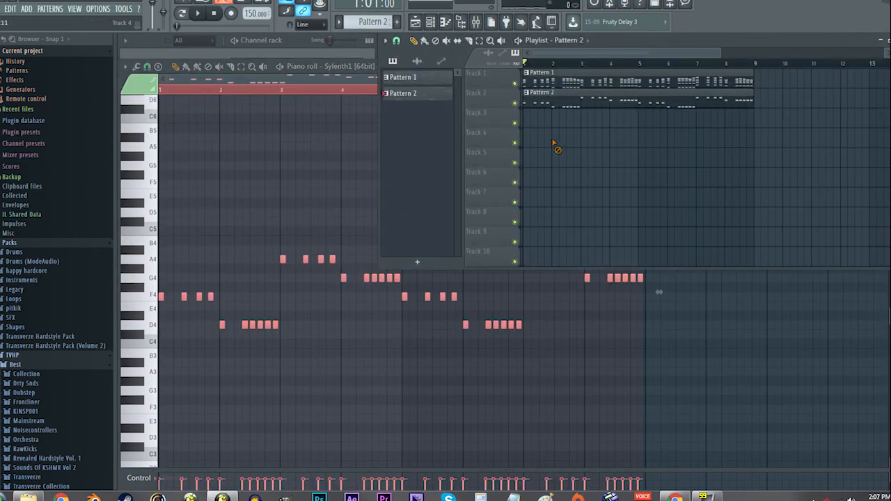
{"action": "middle_click", "coordinate": [314, 162]}
{"action": "left_click", "coordinate": [325, 166]}
{"action": "left_click", "coordinate": [626, 53]}
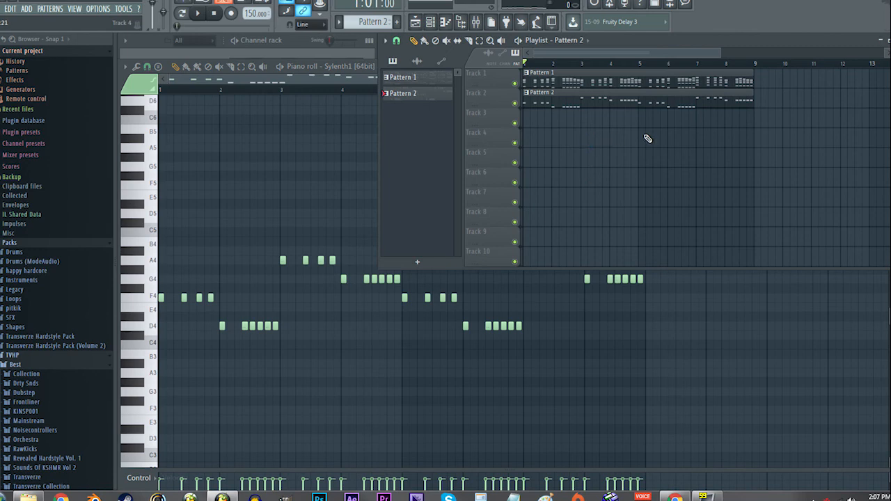
- Mark bars 1 through 9 as the playlist time selection and start playback
{"action": "scroll", "coordinate": [559, 165], "scroll_direction": "down", "scroll_amount": 4}
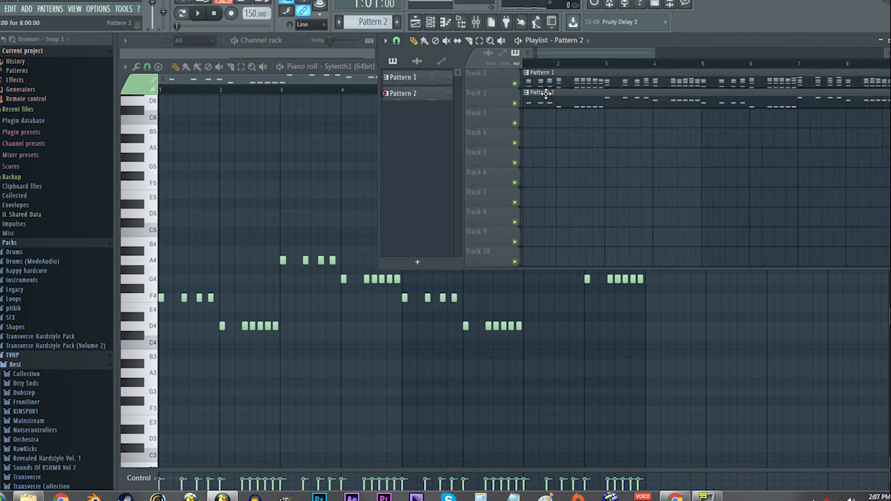
{"action": "scroll", "coordinate": [612, 140], "scroll_direction": "up", "scroll_amount": 3}
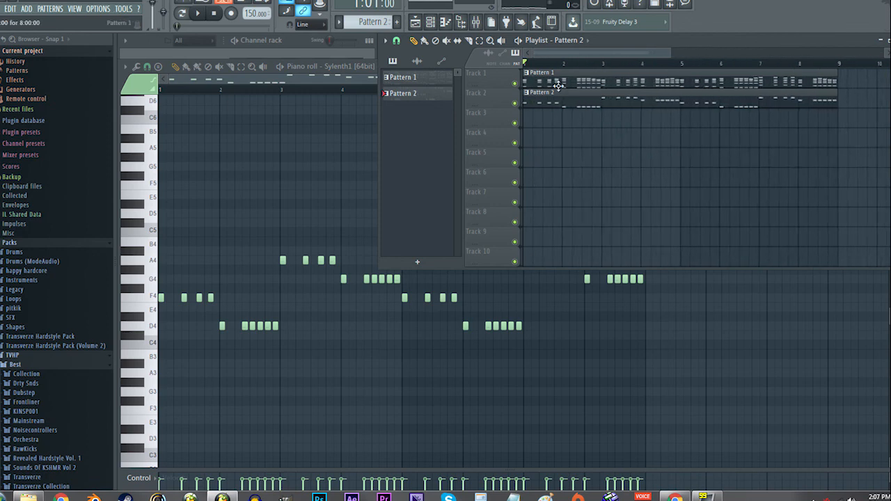
{"action": "scroll", "coordinate": [730, 78], "scroll_direction": "down", "scroll_amount": 2}
{"action": "left_click_drag", "start_coordinate": [699, 64], "coordinate": [527, 74]}
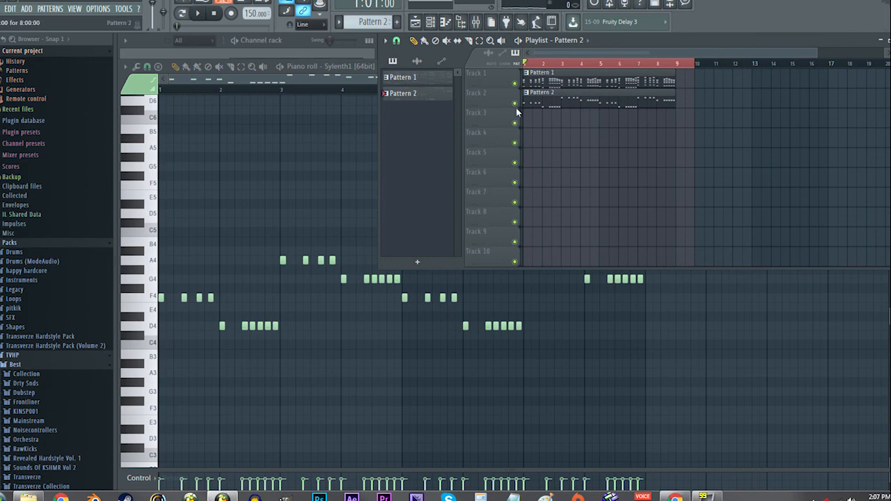
{"action": "key", "text": "space"}
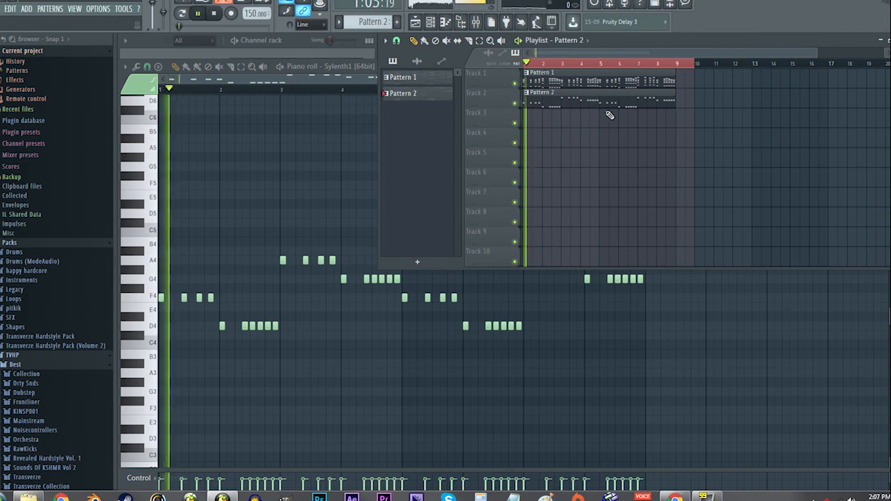